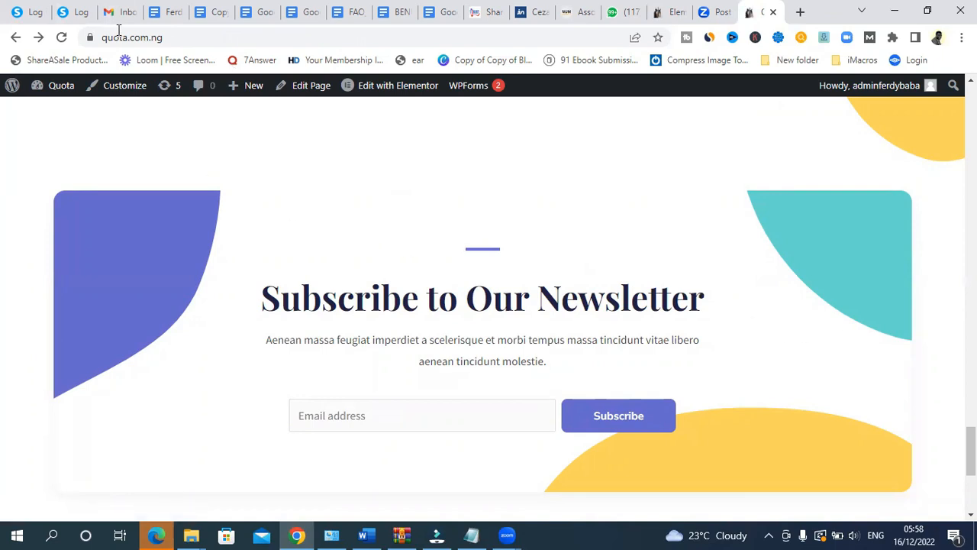
- Reload the Quota homepage and check the newsletter blurb in the footer
left_click(64, 38)
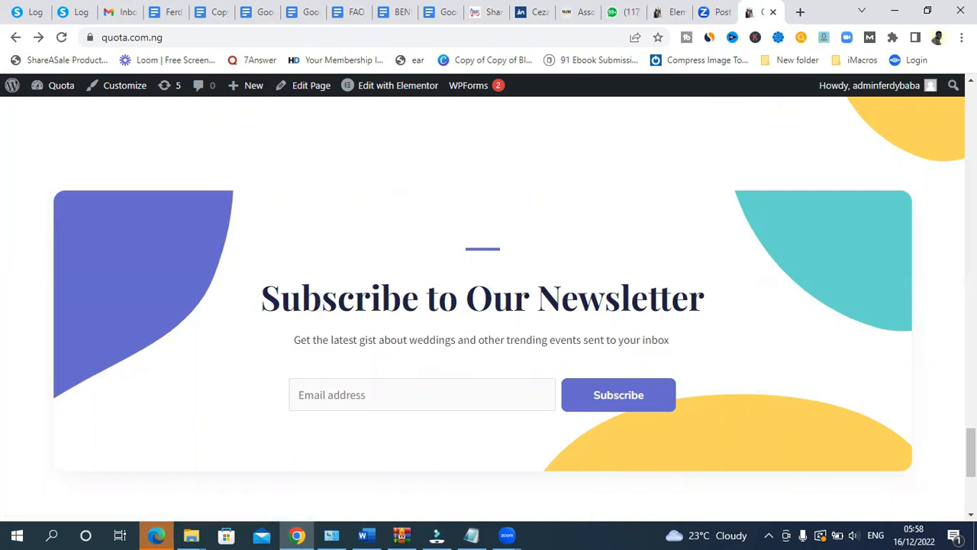
scroll(320, 328, "down", 4)
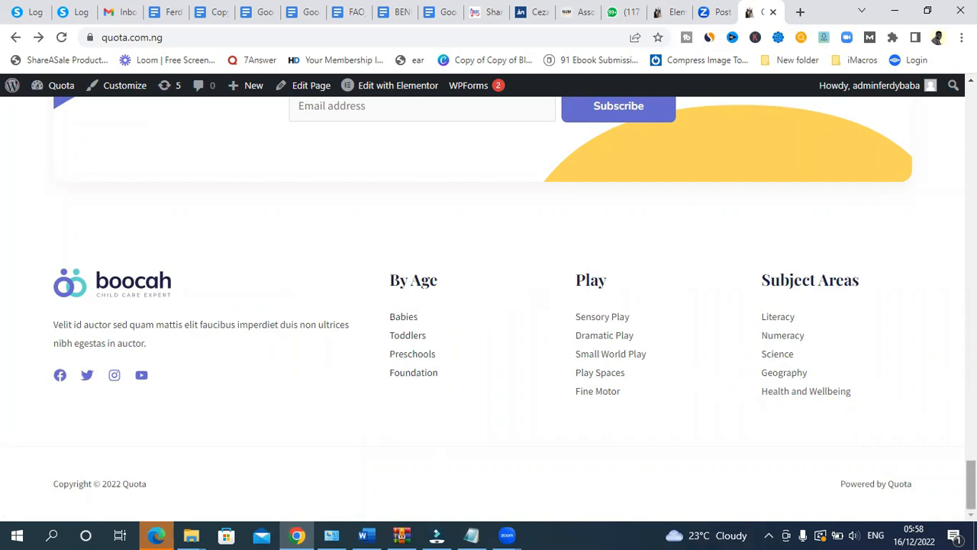
scroll(320, 203, "up", 5)
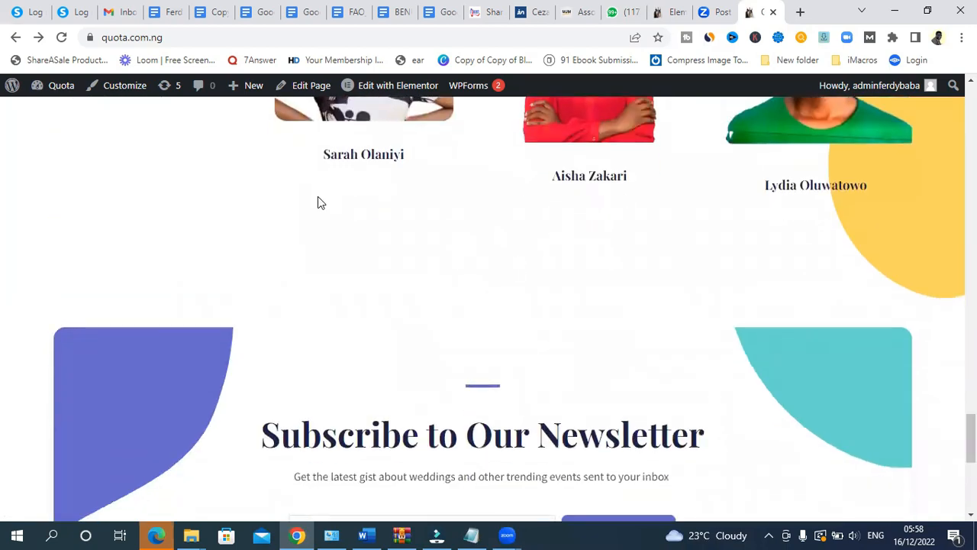
mouse_move(63, 86)
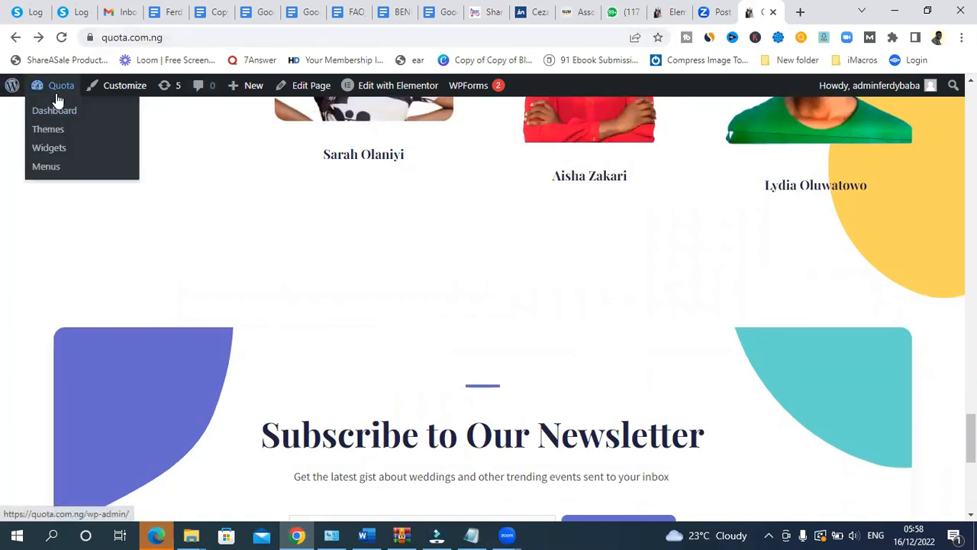
- Go from the Dashboard to Posts > Categories and review the seven listed categories
left_click(49, 116)
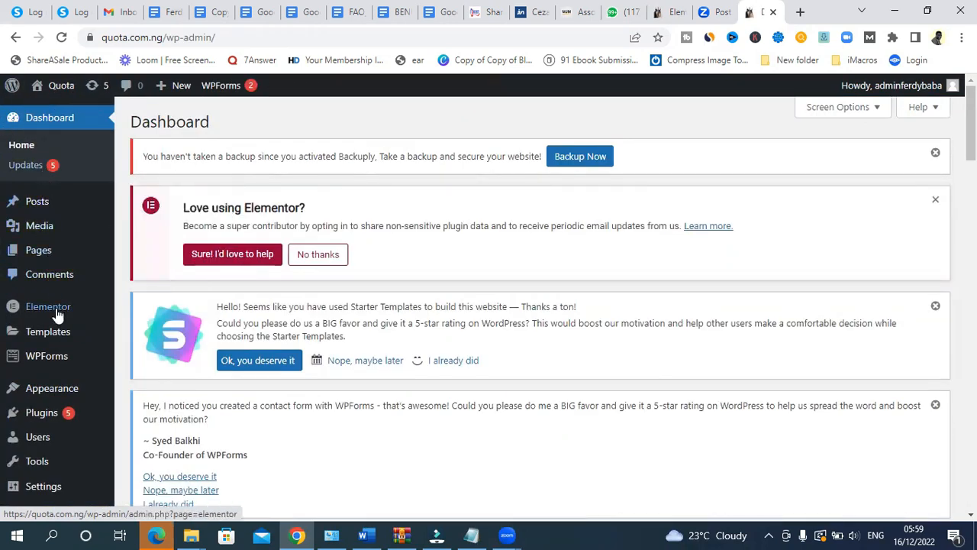
mouse_move(40, 212)
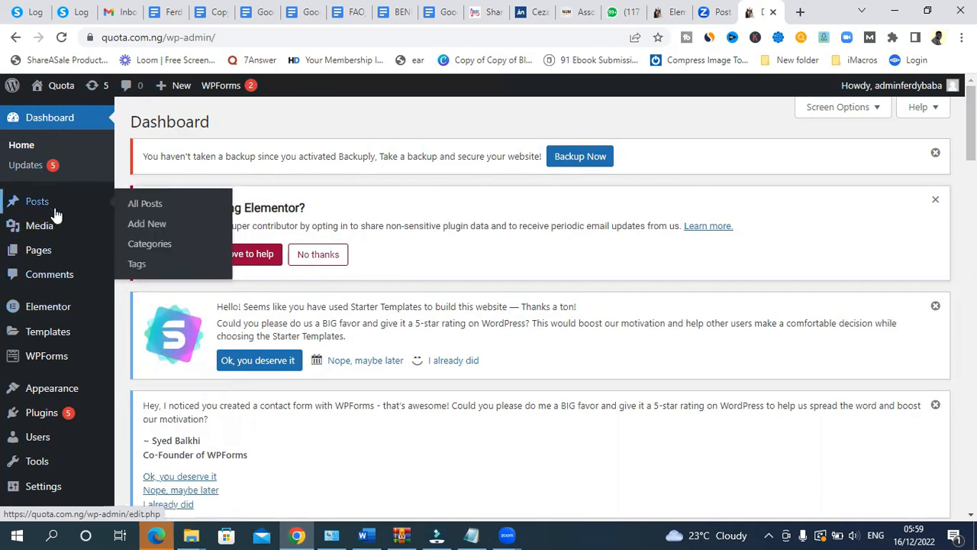
left_click(155, 252)
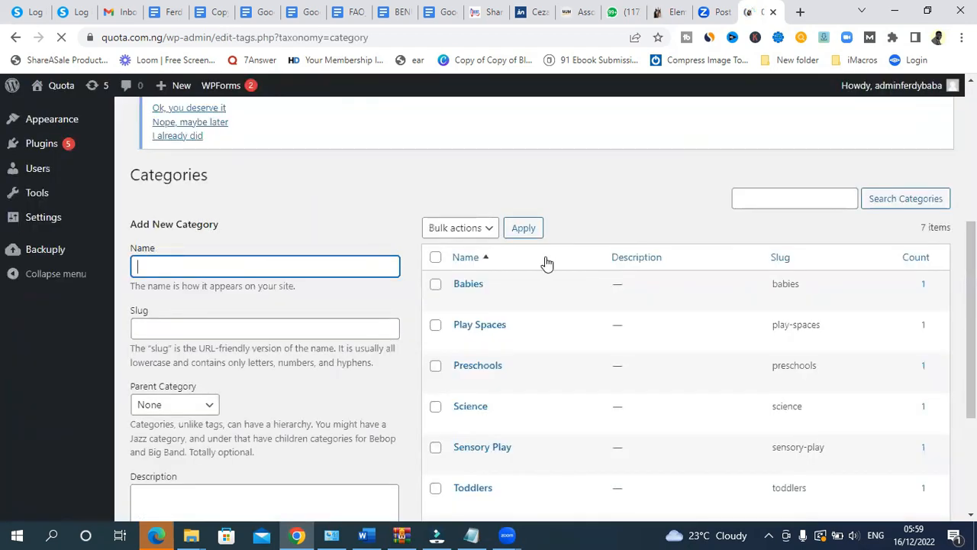
scroll(488, 291, "down", 3)
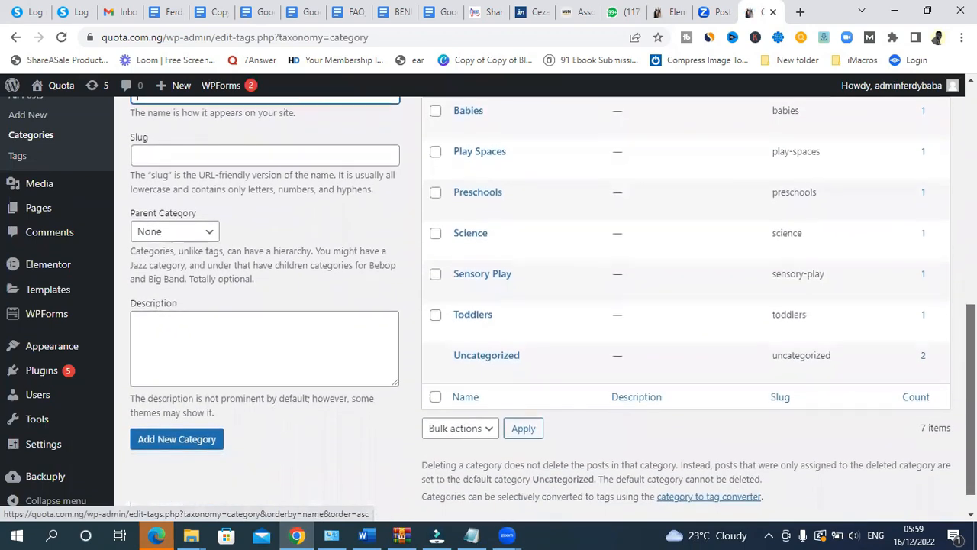
scroll(489, 412, "down", 1)
scroll(488, 413, "up", 2)
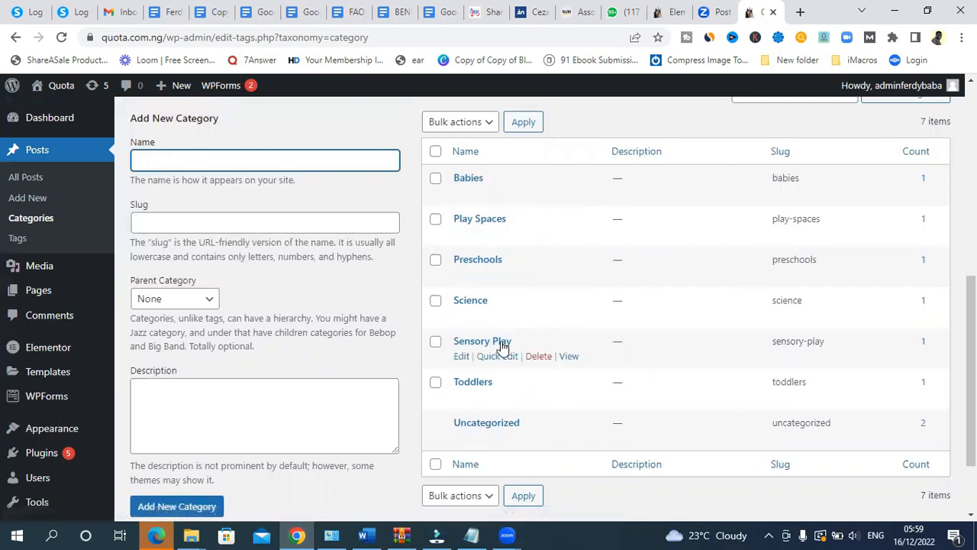
- Load quota.com.ng in a new tab, check its footer, and return to Categories
left_click(800, 11)
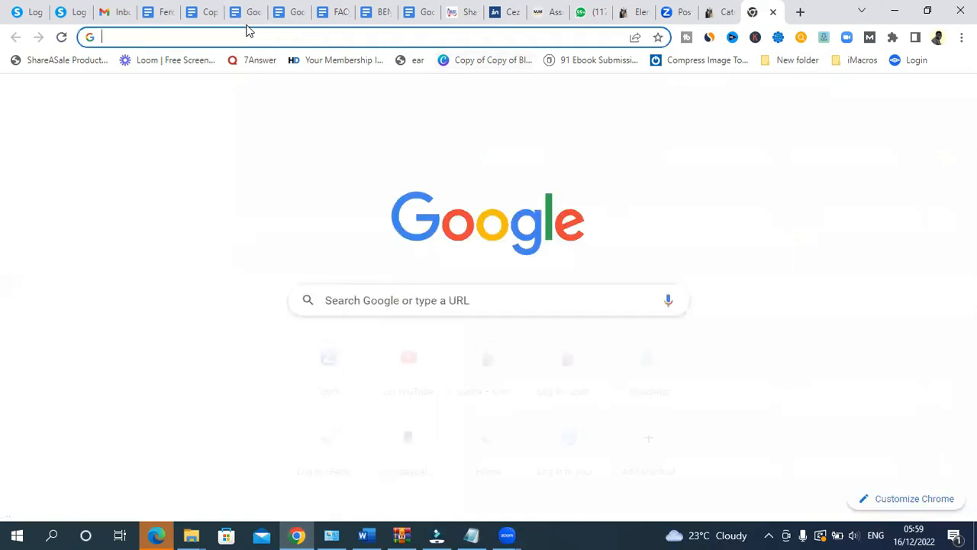
type("q")
key("Return")
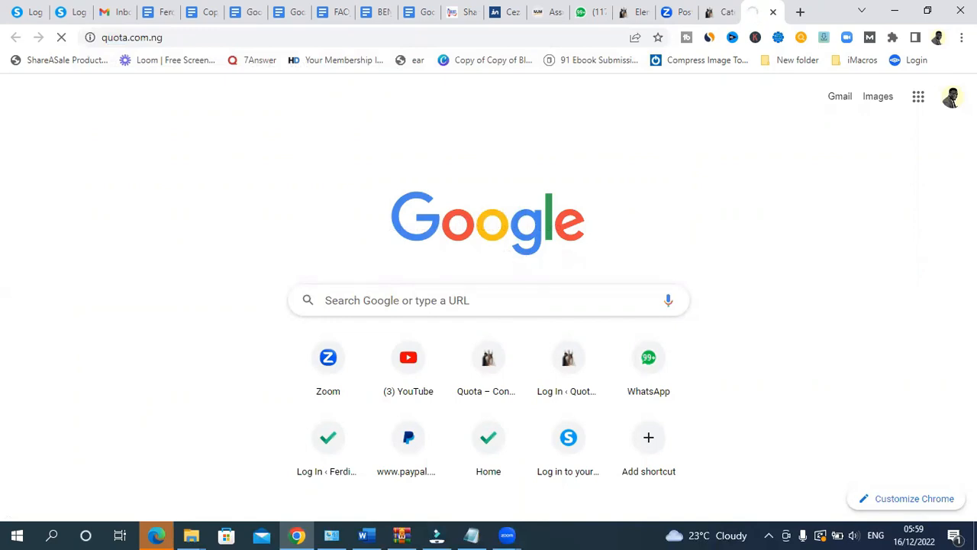
left_click(715, 13)
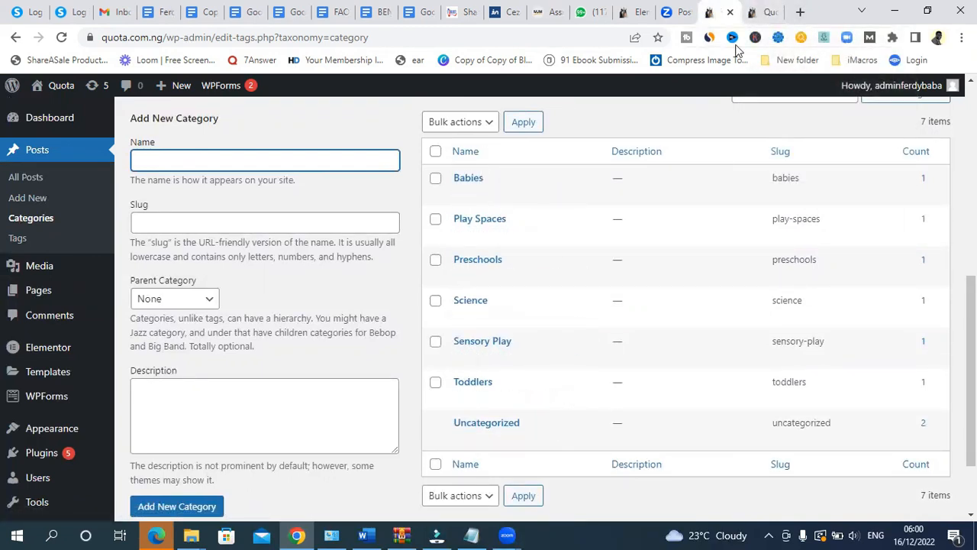
left_click(764, 11)
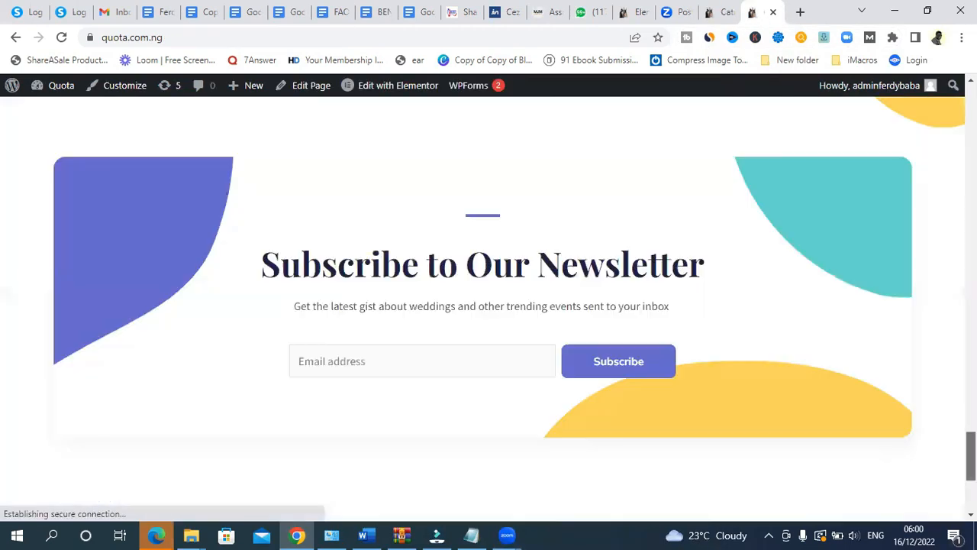
left_click_drag(971, 456, 971, 485)
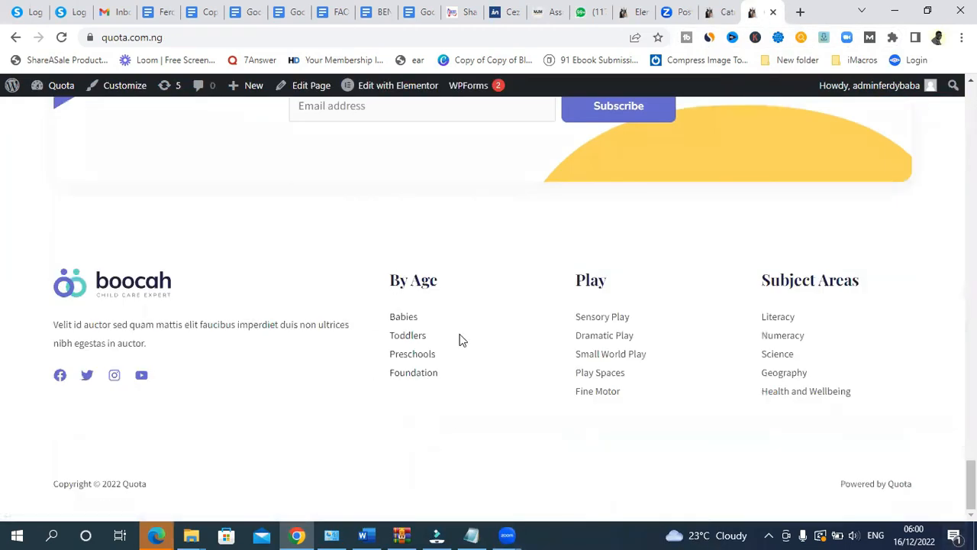
left_click(716, 14)
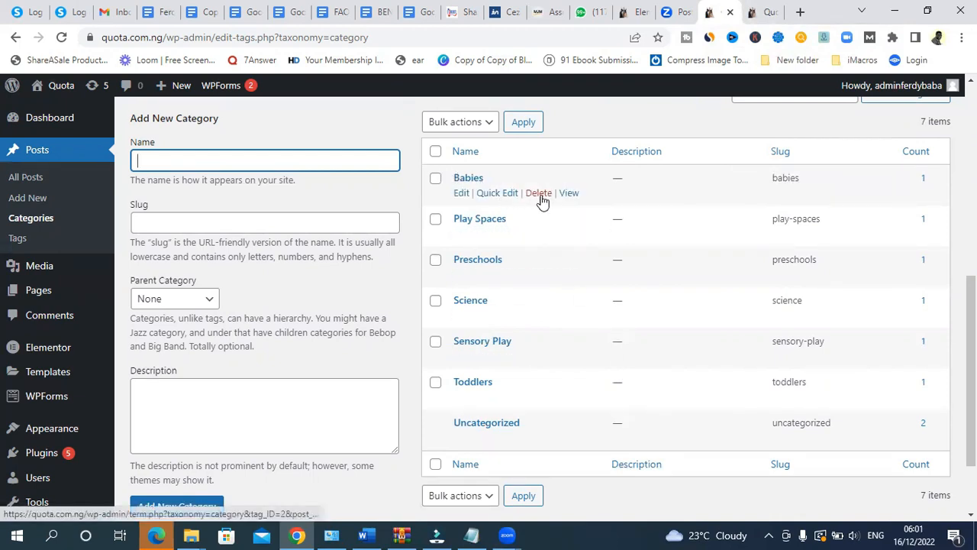
- Delete Babies, then bulk-delete every remaining category so only Uncategorized is left
left_click(538, 195)
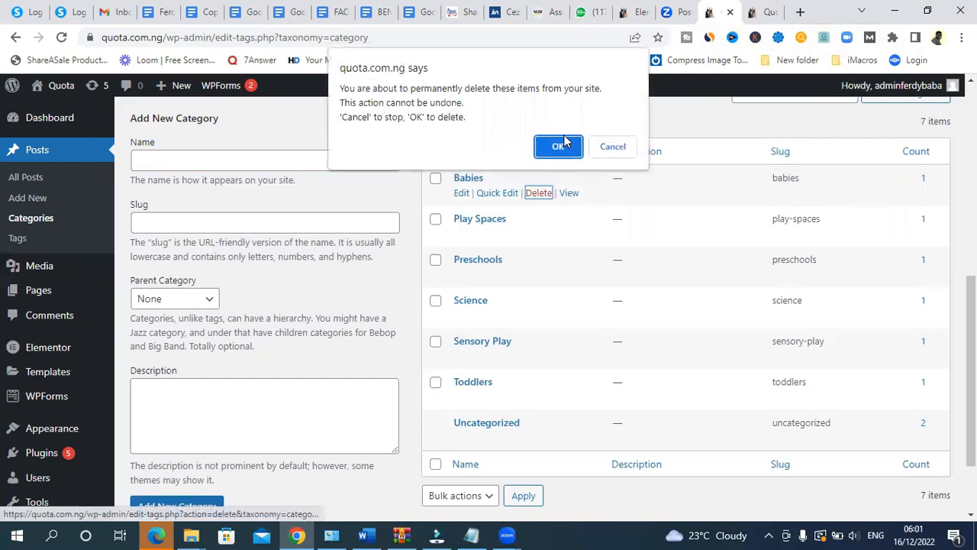
left_click(563, 146)
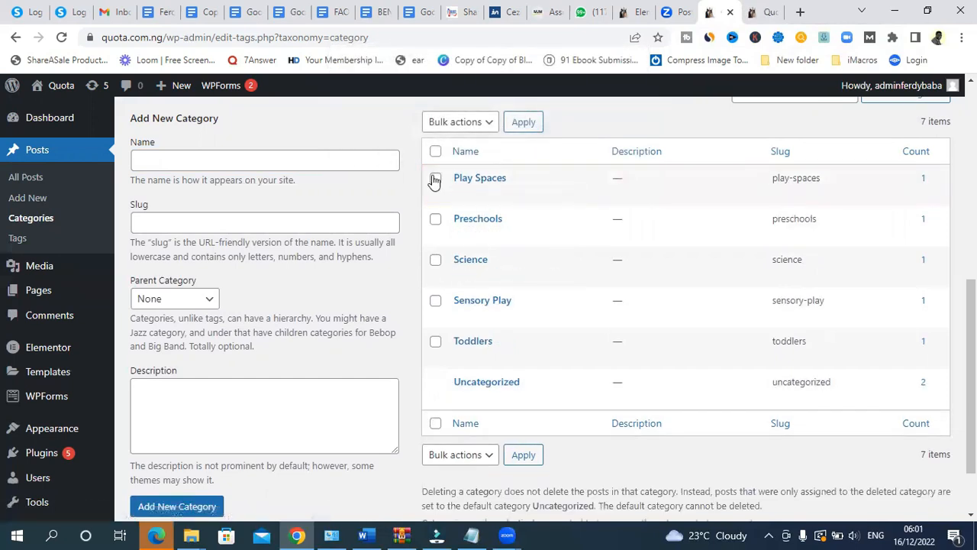
left_click(435, 151)
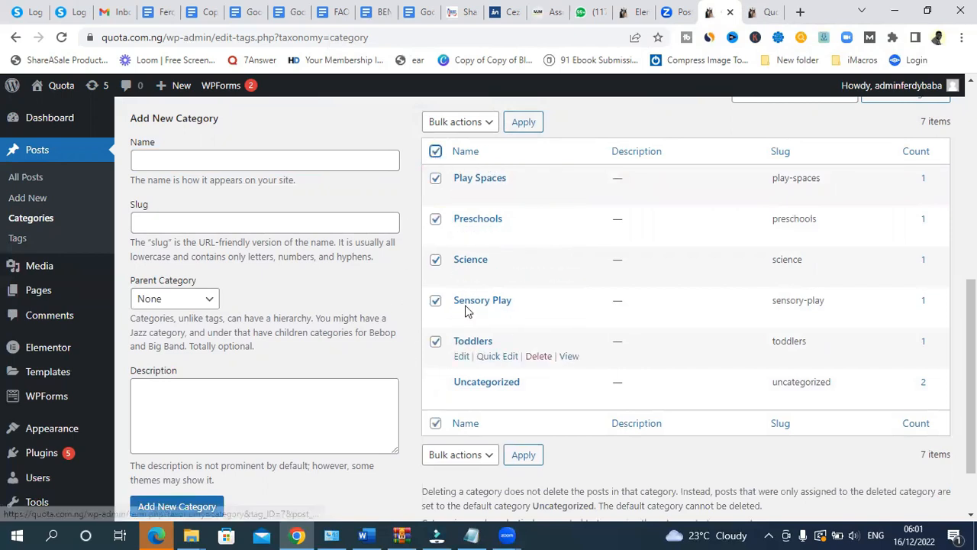
left_click(487, 125)
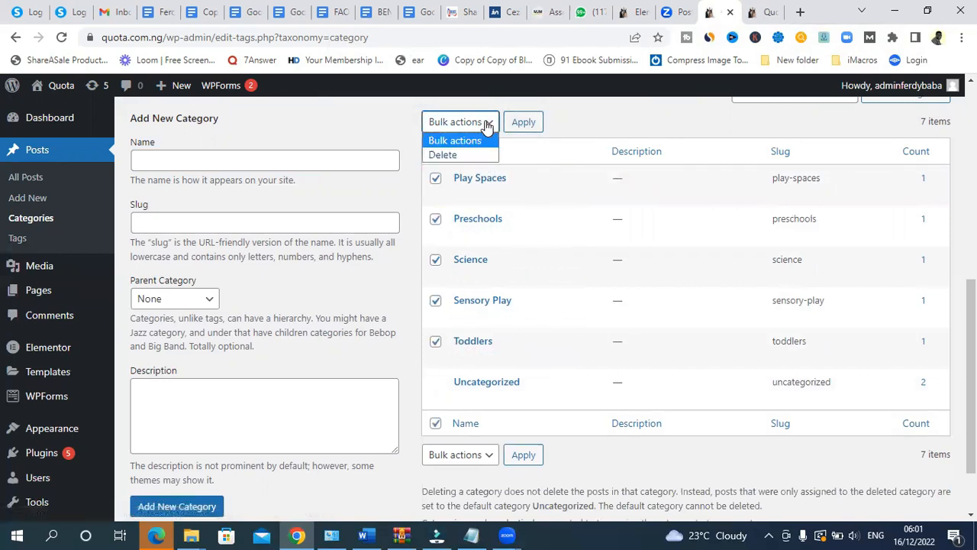
left_click(456, 153)
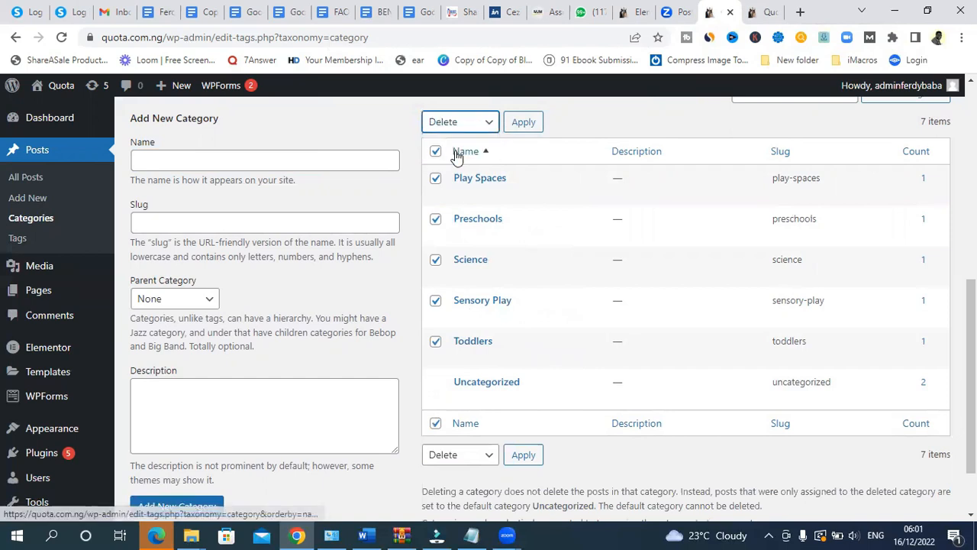
left_click(523, 124)
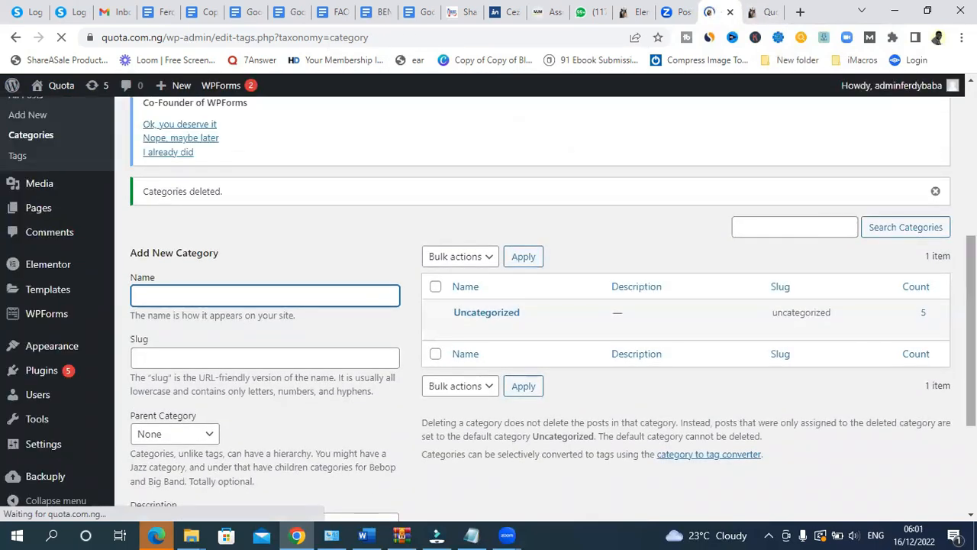
- Enter Weddings as the new category's name and slug, with Parent left as None
scroll(277, 288, "down", 1)
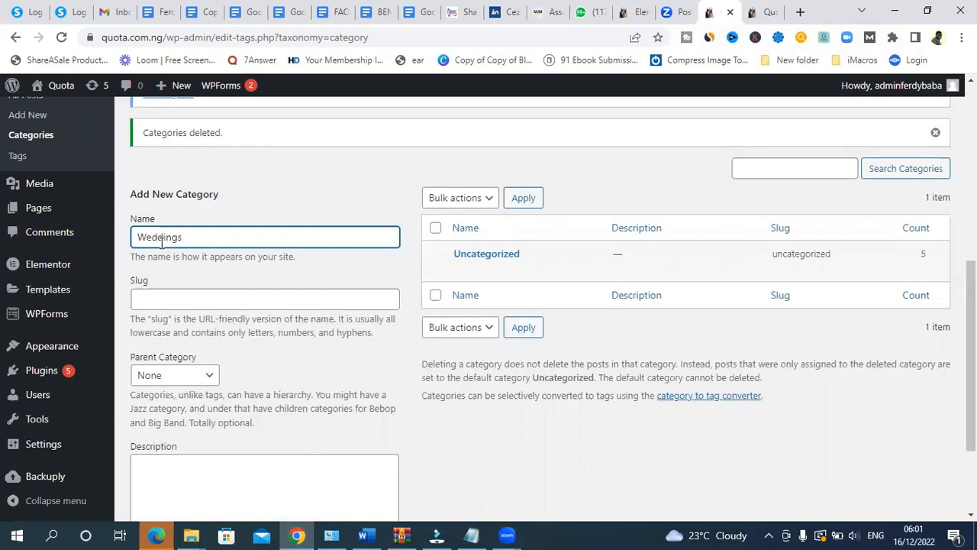
left_click(179, 292)
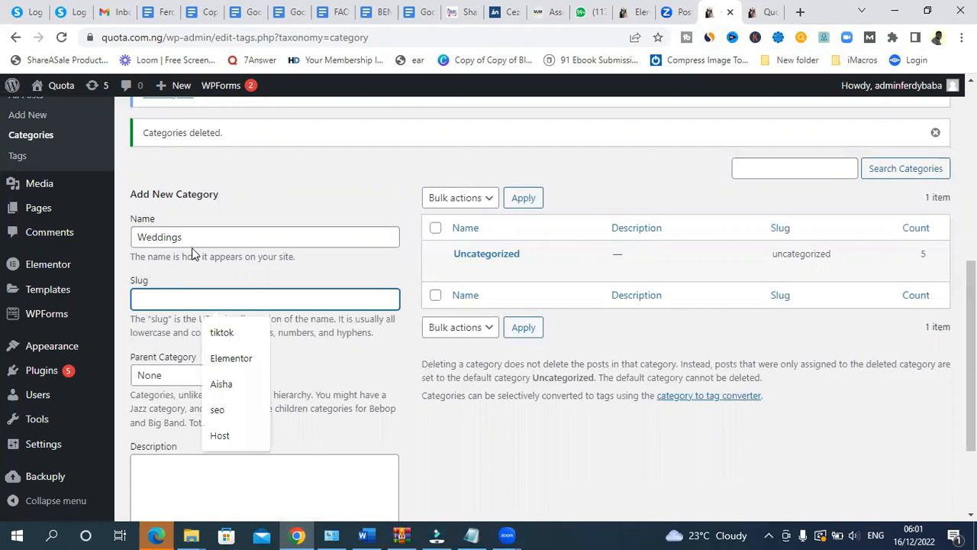
left_click_drag(193, 242, 122, 244)
key("ctrl+c")
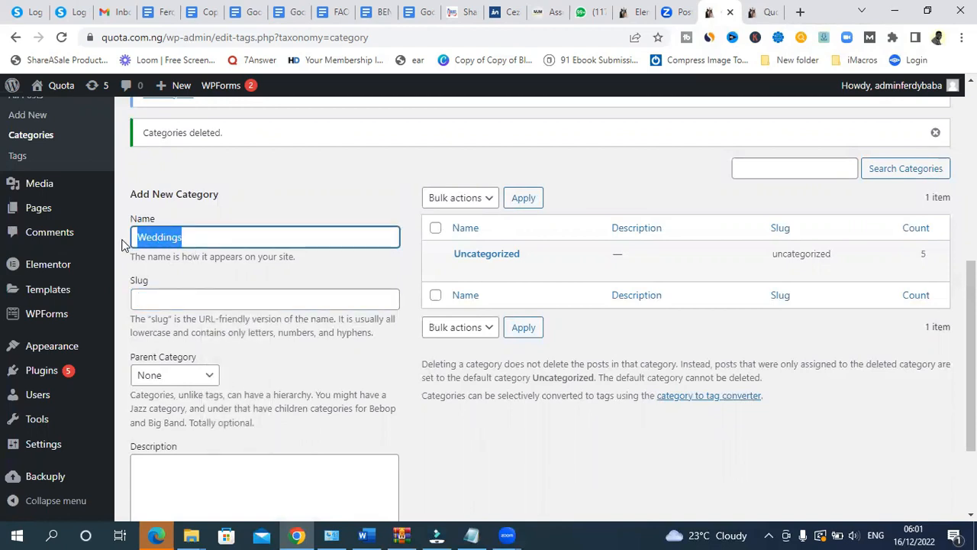
left_click(162, 305)
key("ctrl+v")
left_click(191, 378)
left_click(191, 382)
- Add the description 'About weddings' and create the Weddings category
left_click_drag(971, 351, 971, 409)
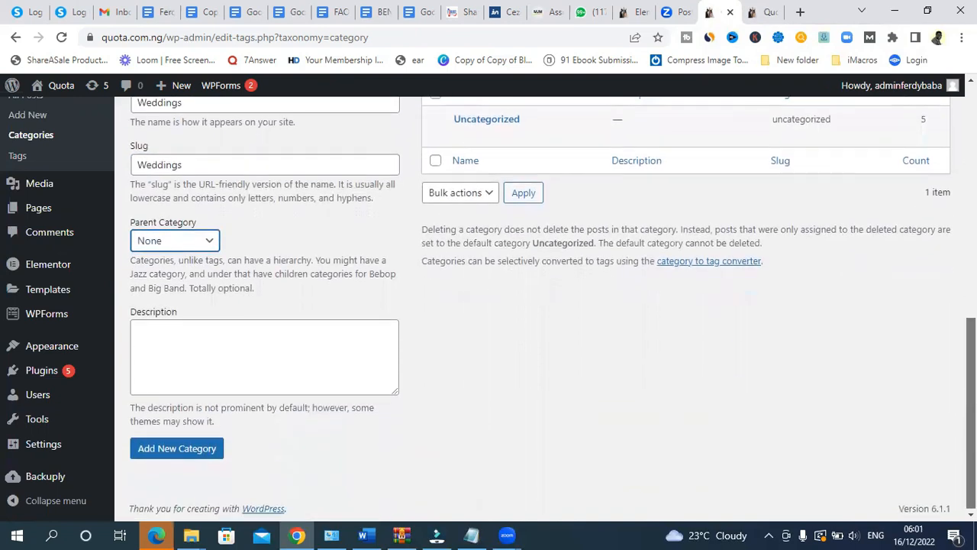
left_click(172, 362)
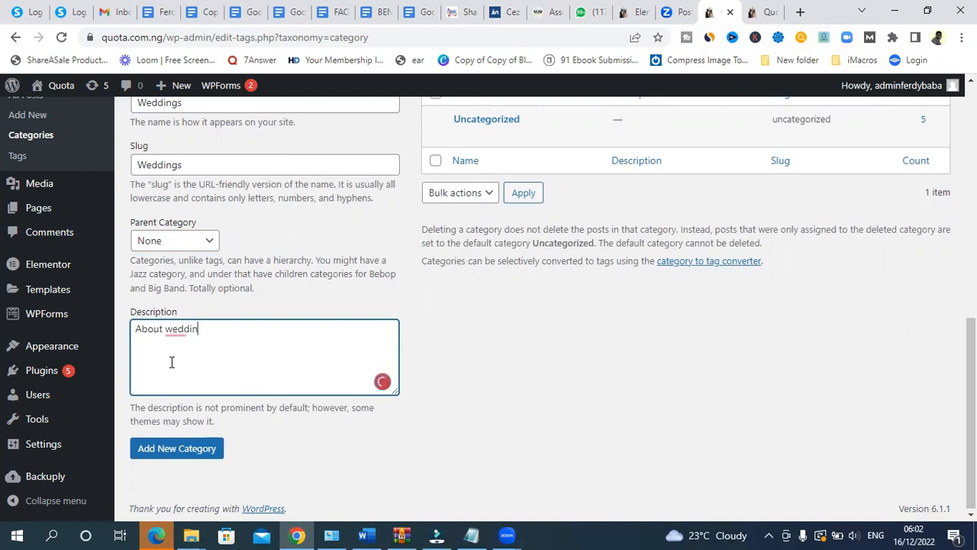
type("gs")
left_click_drag(219, 333, 174, 330)
left_click(213, 335)
left_click(159, 453)
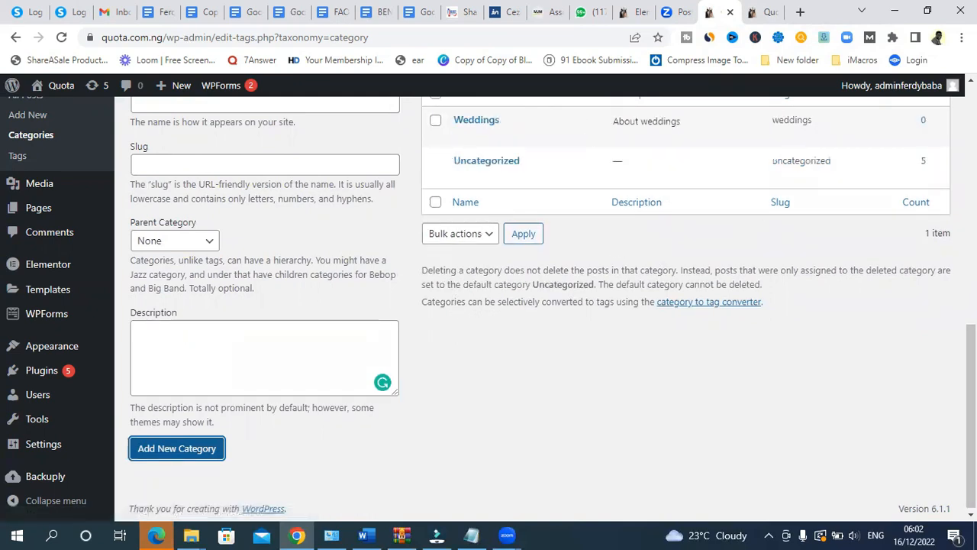
scroll(501, 202, "up", 2)
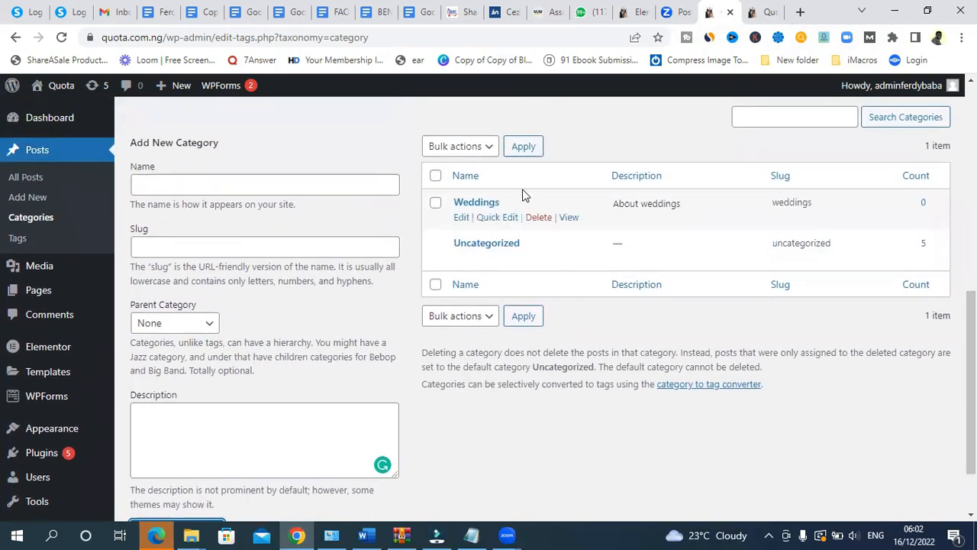
left_click(172, 183)
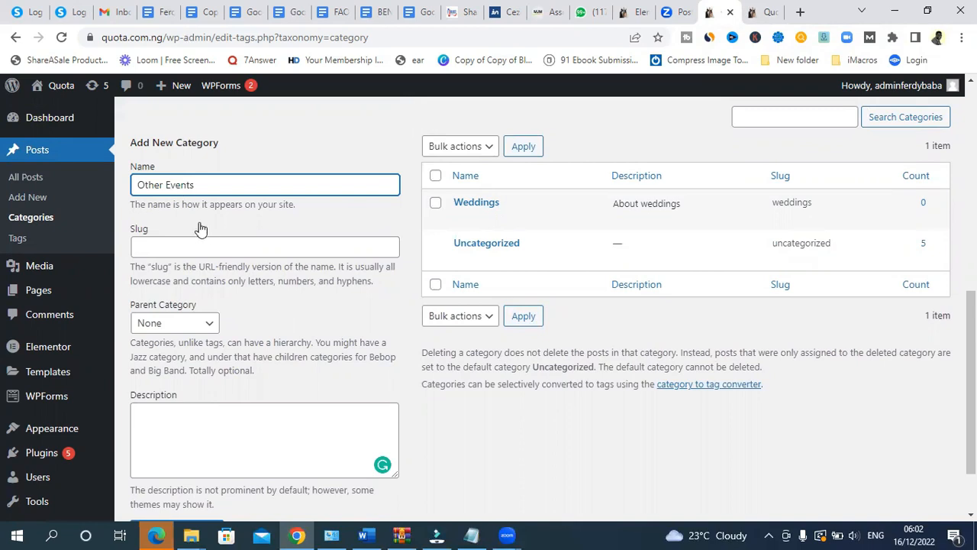
- Create the Other Events category, pasting its name into slug and description
left_click_drag(196, 184, 129, 184)
key("ctrl+c")
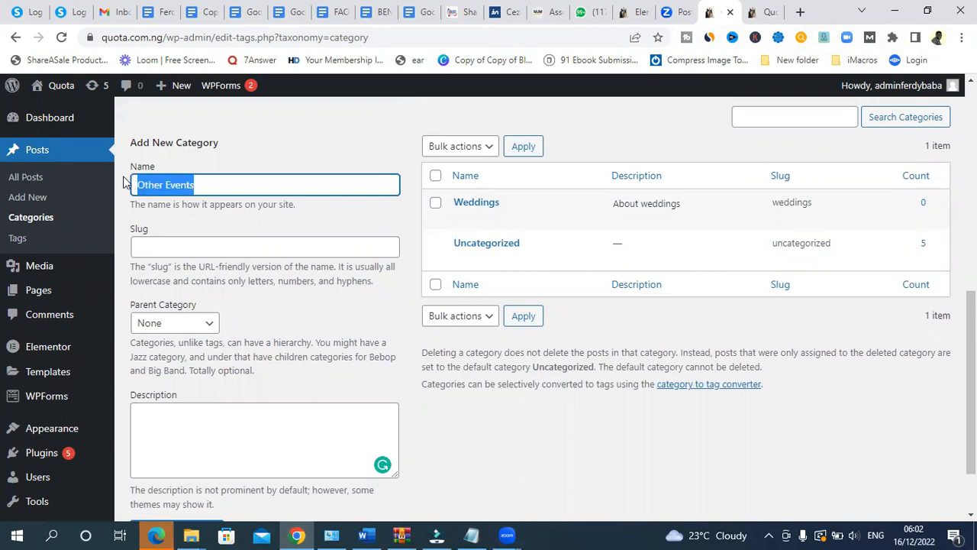
left_click(159, 251)
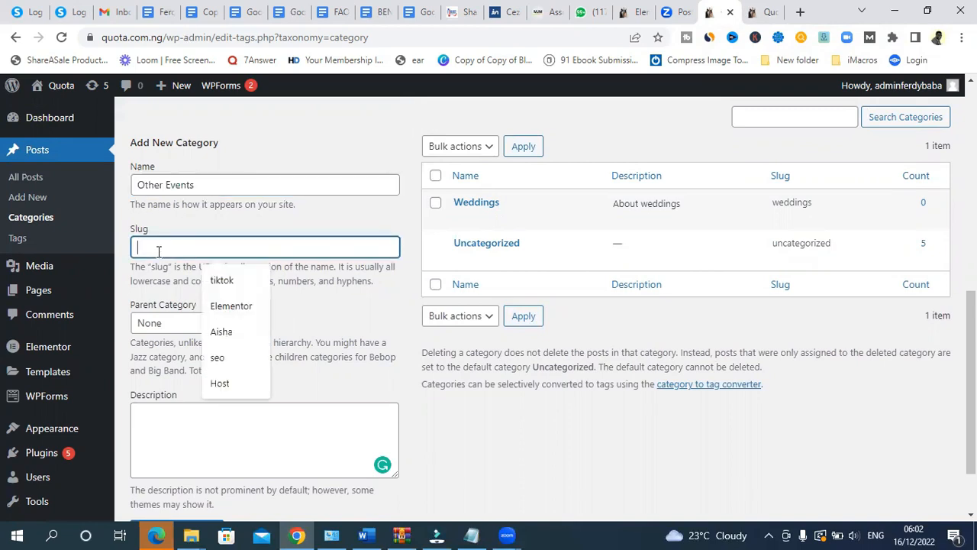
key("ctrl+v")
left_click(176, 415)
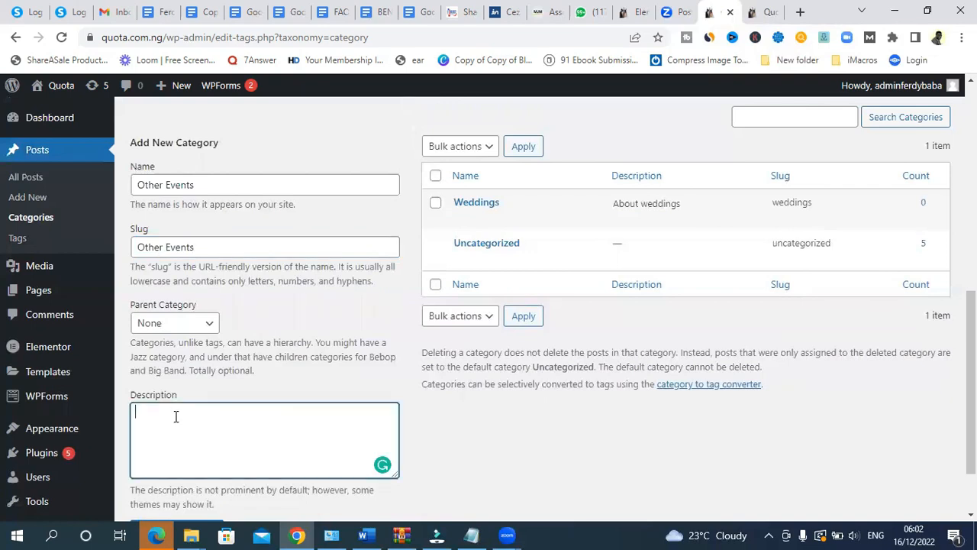
key("ctrl+v")
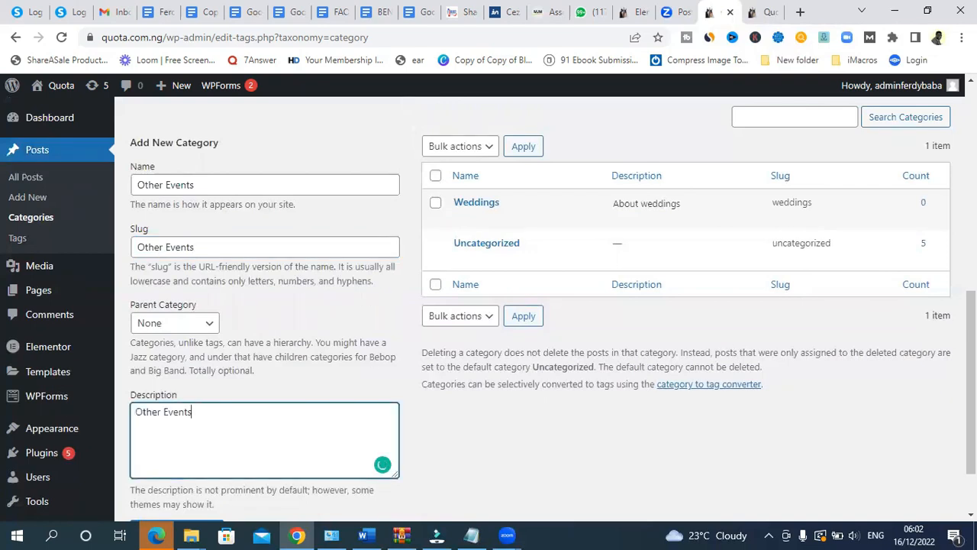
scroll(305, 343, "down", 2)
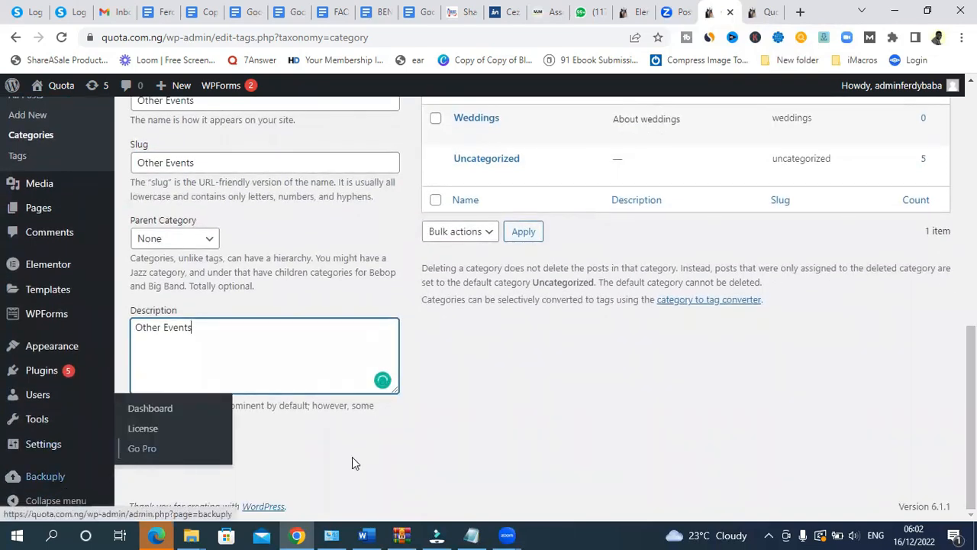
left_click(159, 448)
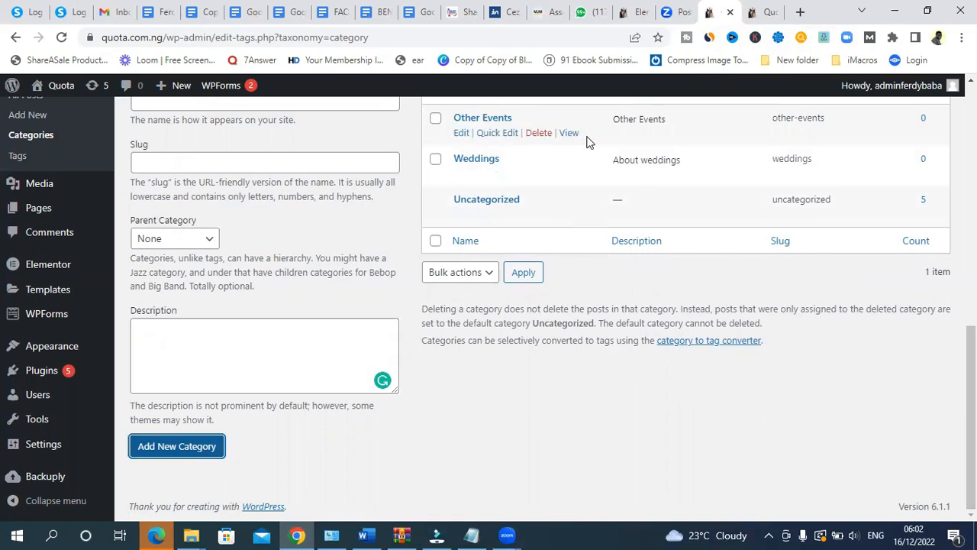
scroll(641, 317, "up", 2)
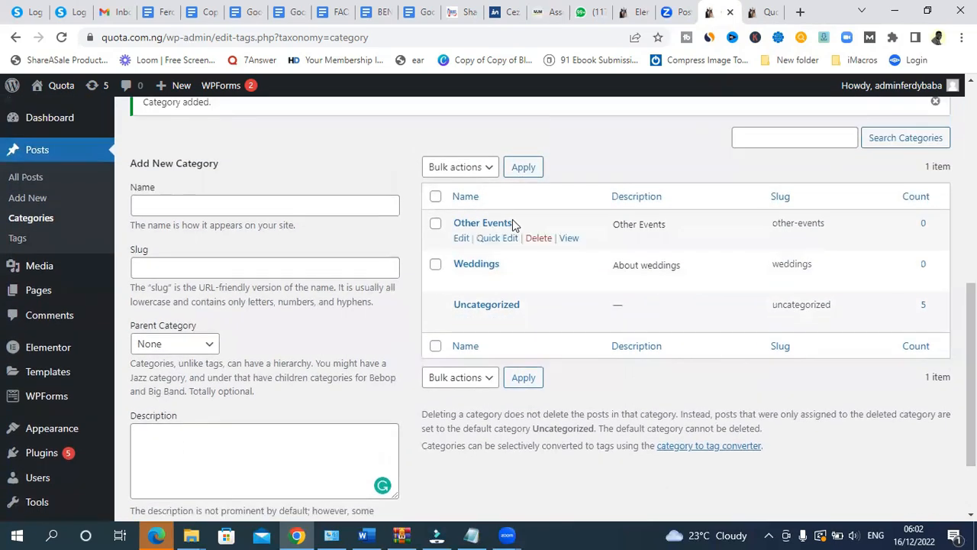
left_click(146, 209)
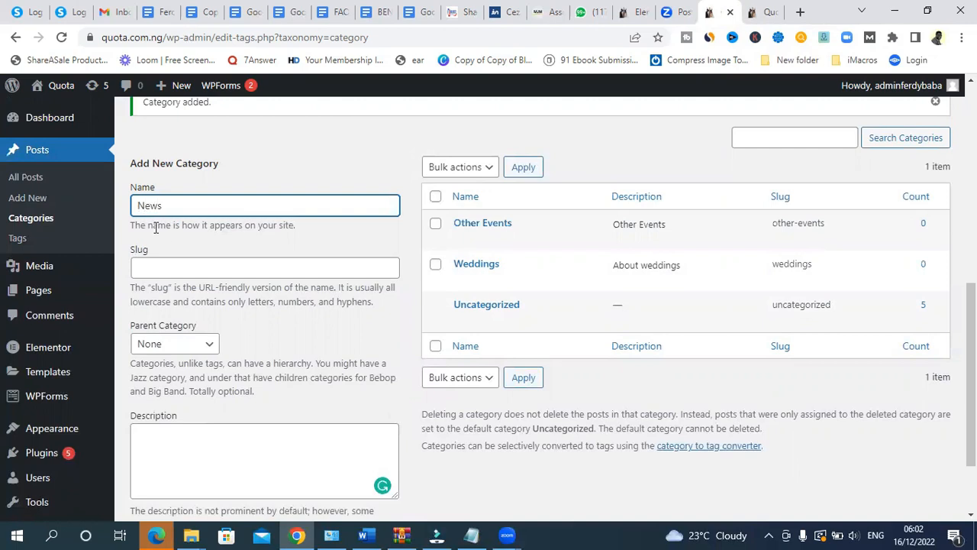
- Create the News category, pasting News into its slug and description
left_click_drag(179, 212, 116, 214)
key("ctrl+c")
left_click(164, 275)
key("ctrl+v")
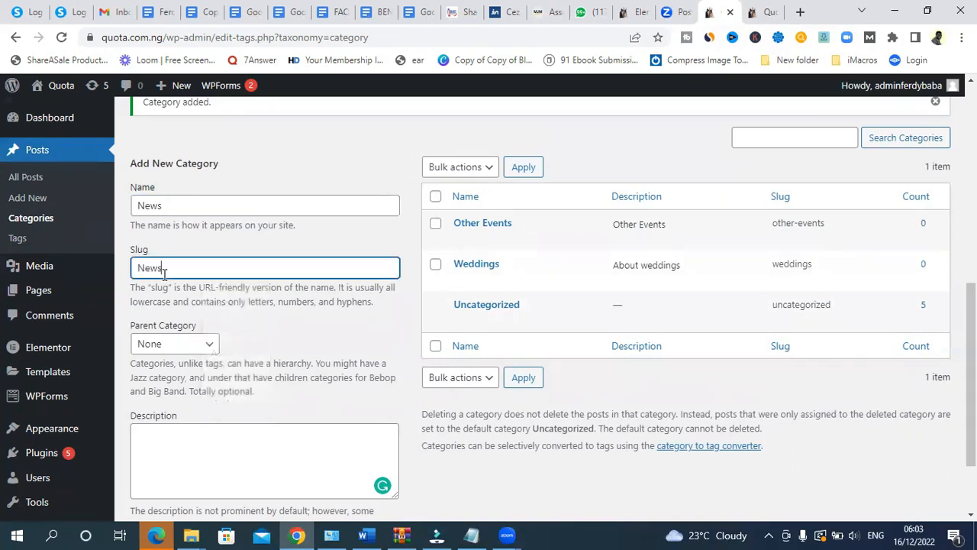
left_click(181, 440)
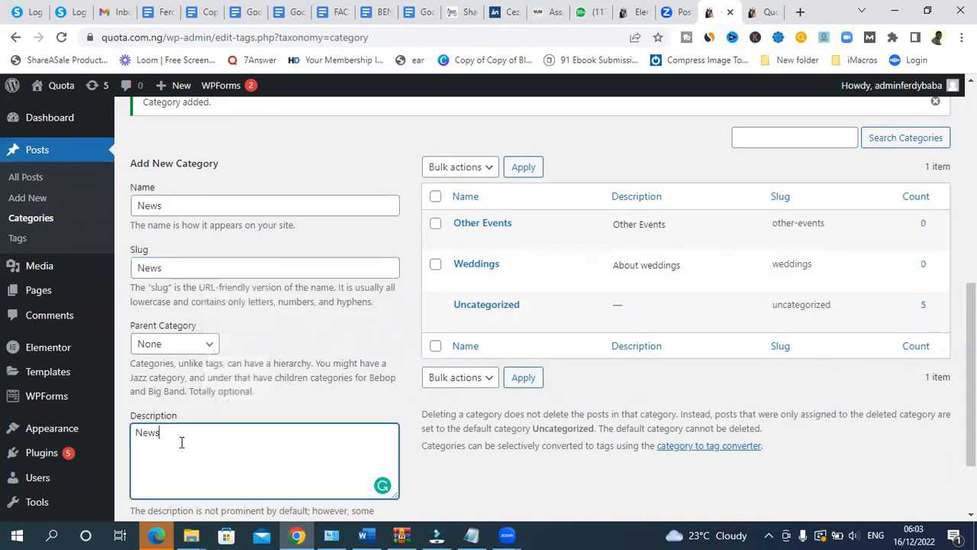
scroll(181, 443, "down", 3)
left_click(159, 450)
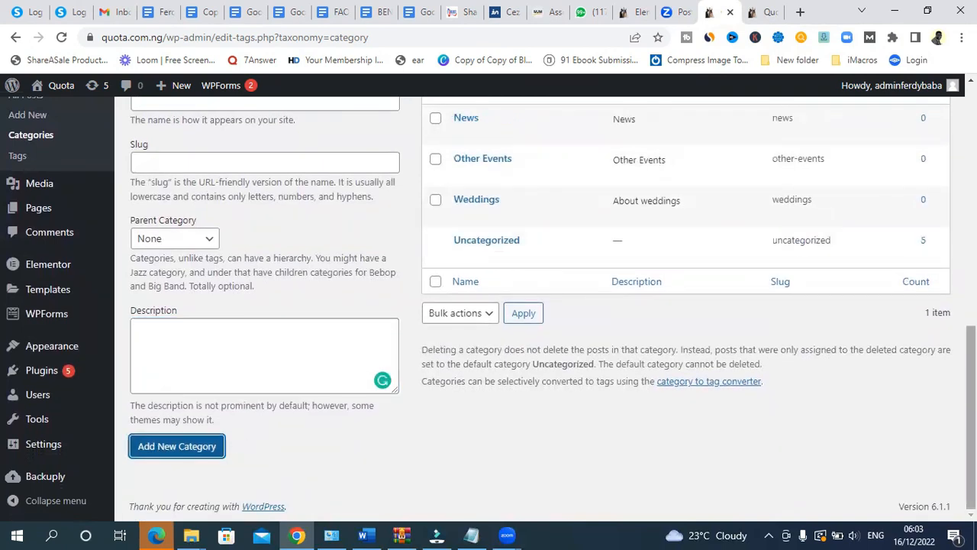
scroll(633, 305, "up", 2)
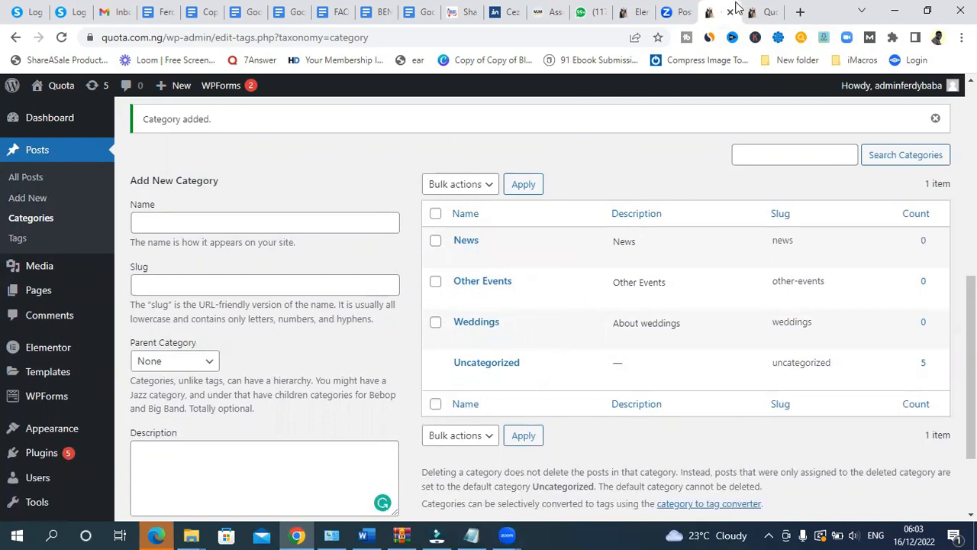
- Check the live Quota site, then return to the admin Dashboard
left_click(758, 12)
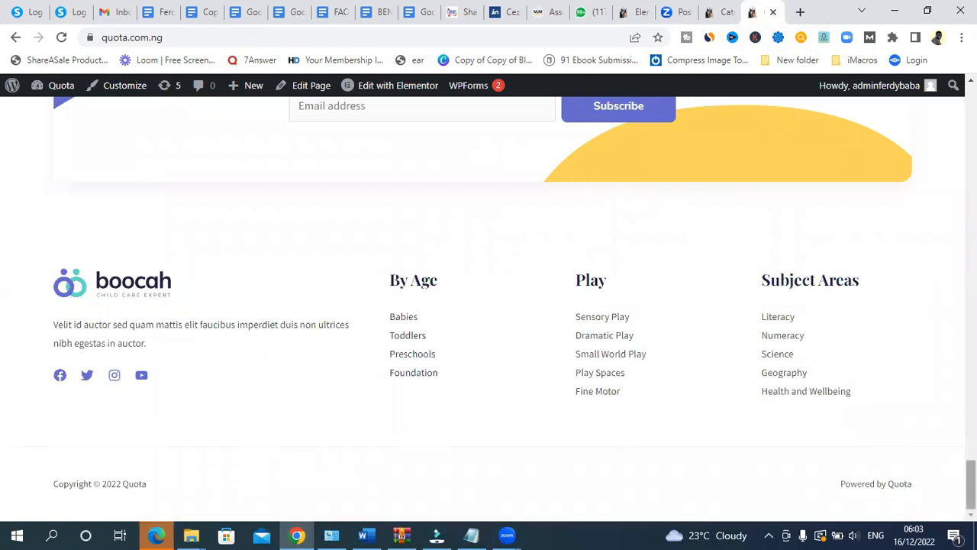
left_click_drag(971, 485, 970, 107)
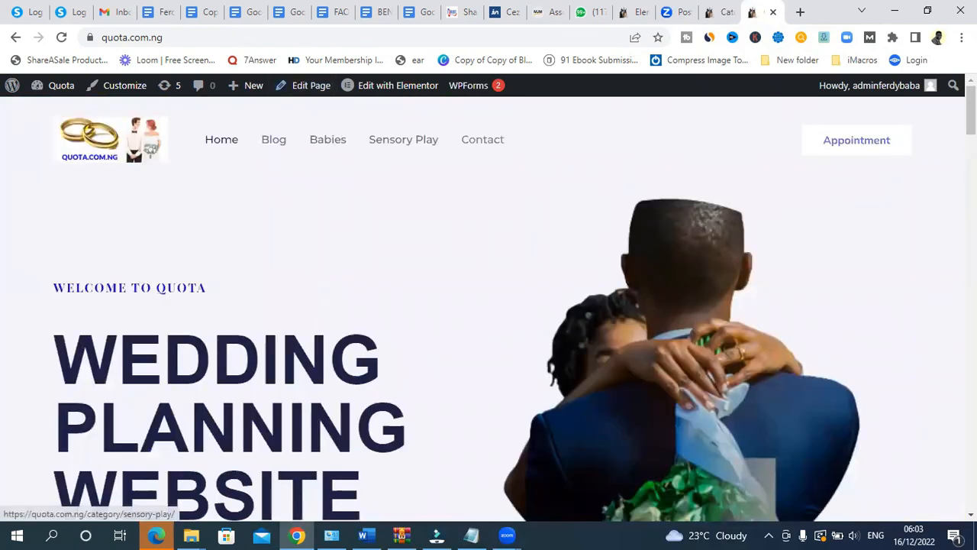
scroll(740, 82, "down", 15)
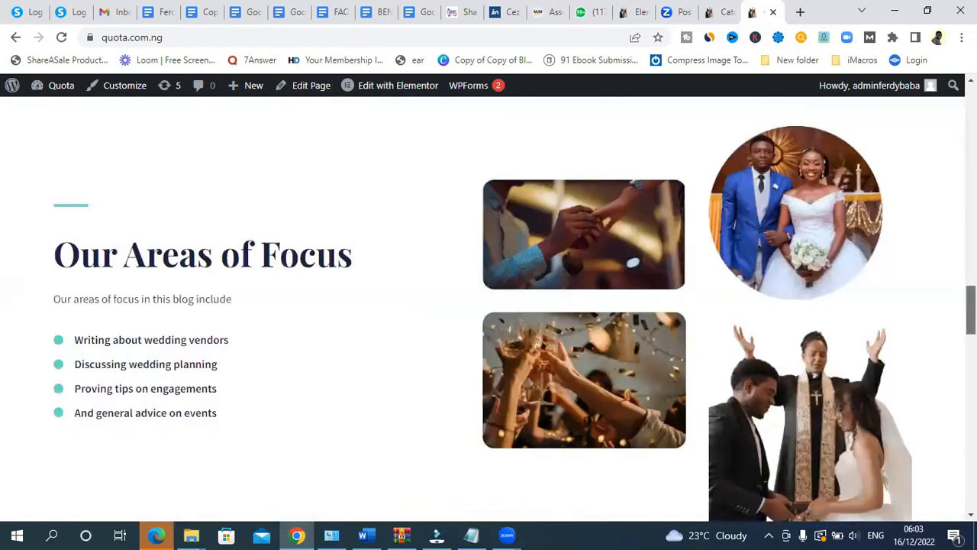
scroll(740, 88, "up", 3)
left_click(722, 12)
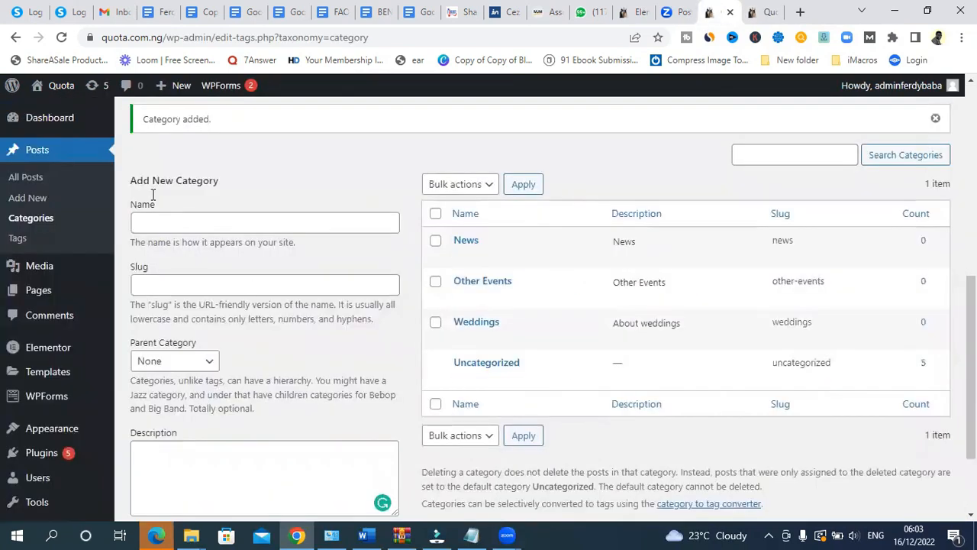
left_click(42, 126)
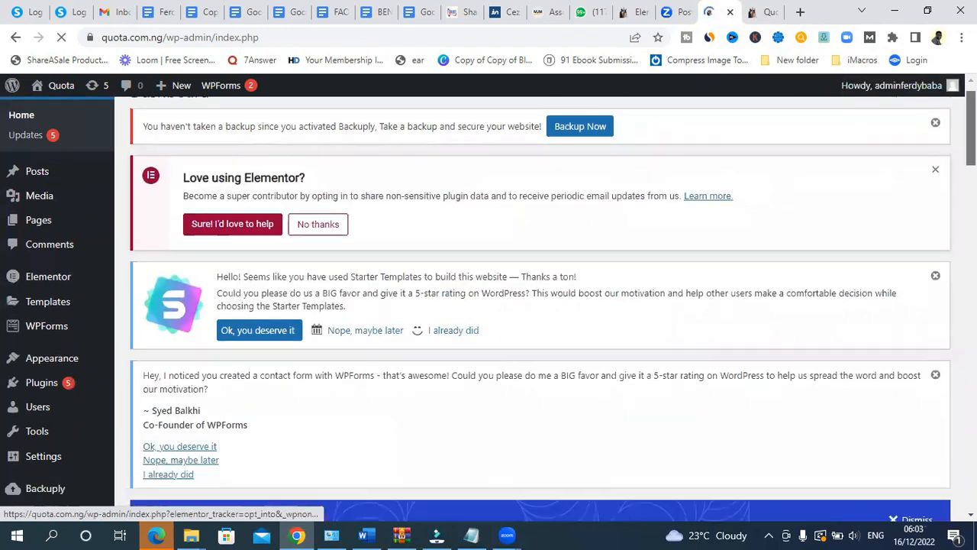
- Load Main (Primary Menu) in Appearance > Menus, then view the live homepage
scroll(72, 244, "down", 5)
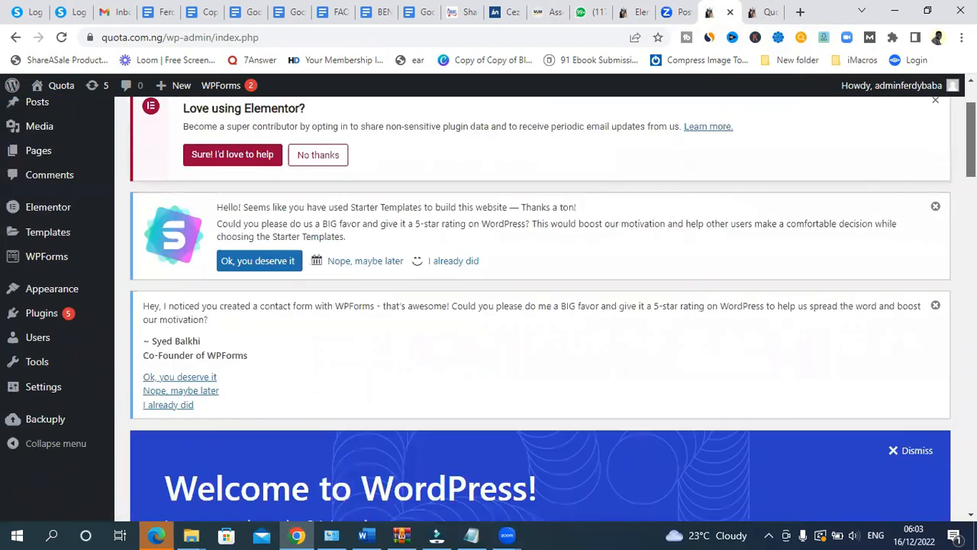
mouse_move(57, 355)
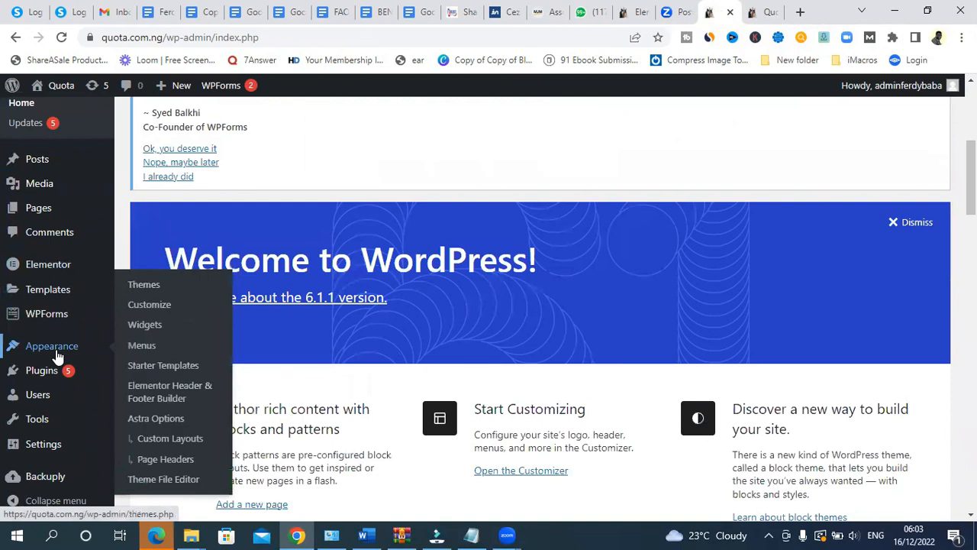
left_click(142, 347)
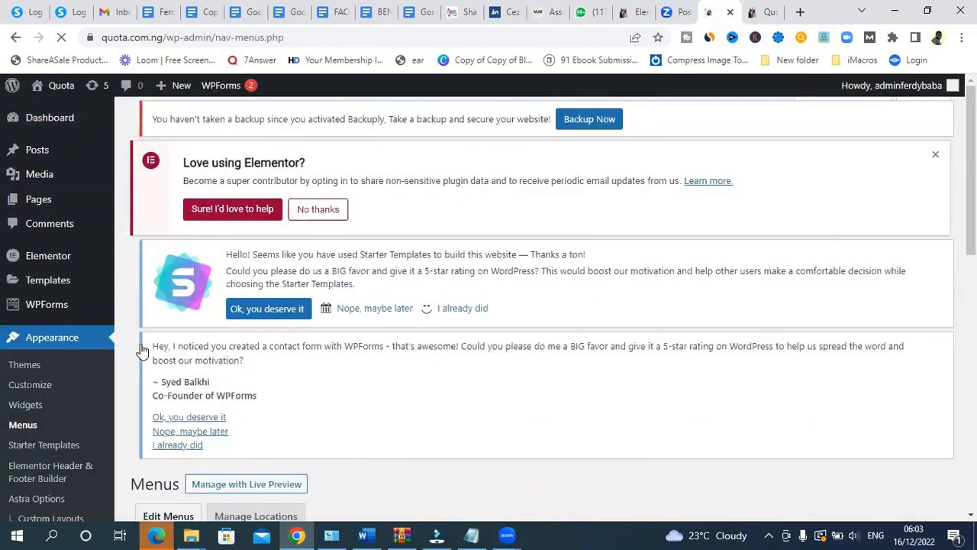
scroll(478, 297, "down", 5)
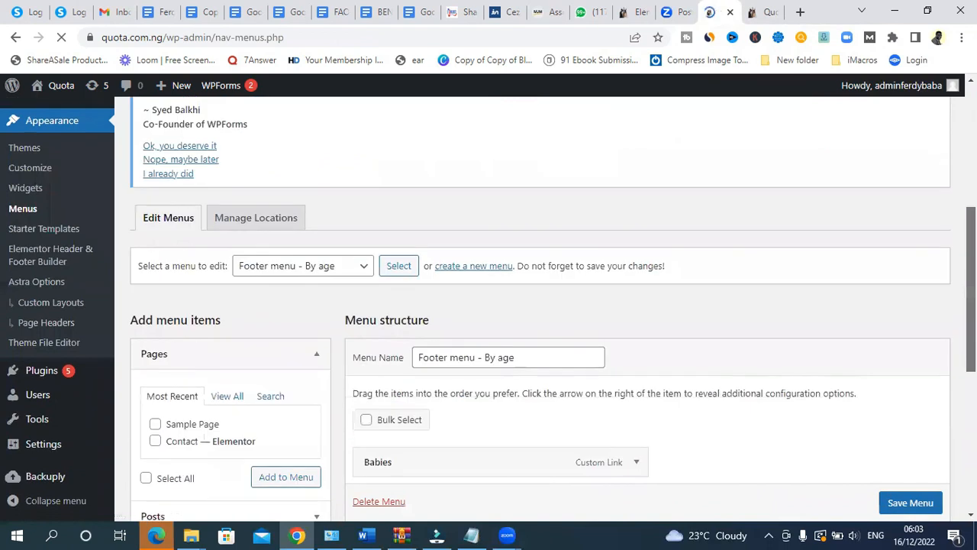
scroll(553, 291, "down", 3)
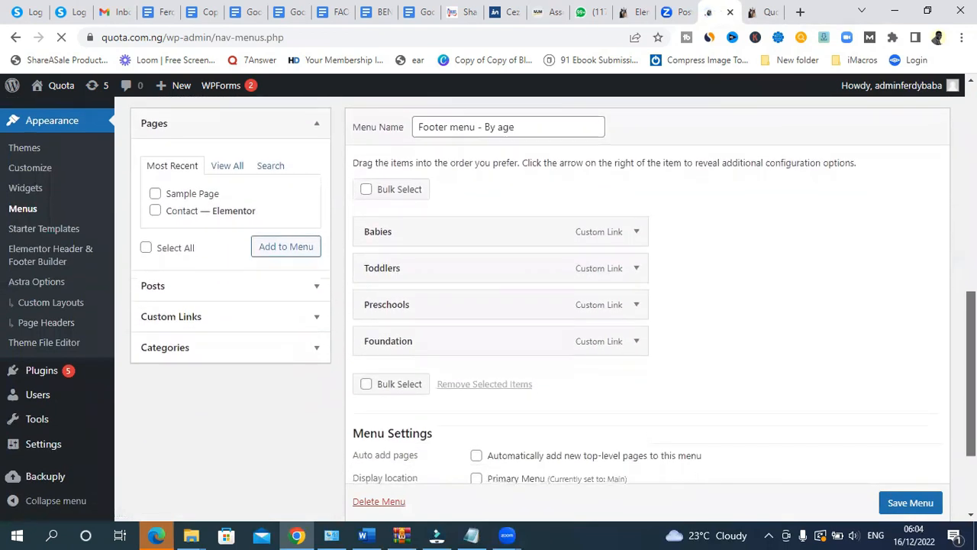
scroll(541, 305, "up", 2)
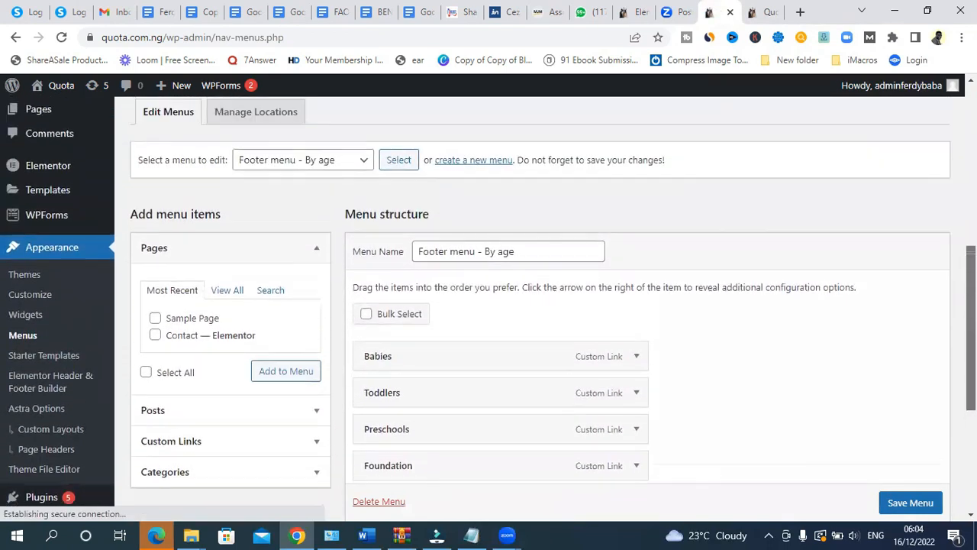
scroll(344, 164, "down", 1)
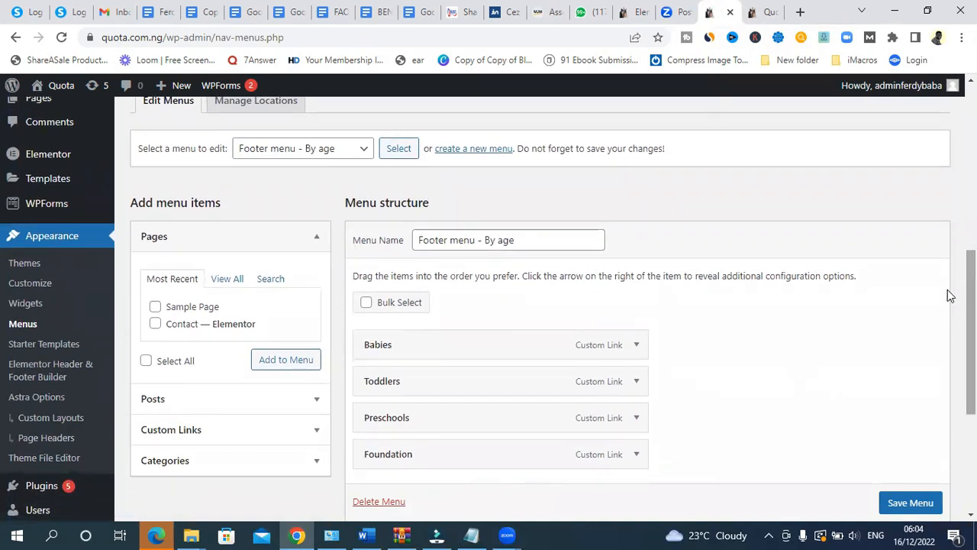
left_click(313, 151)
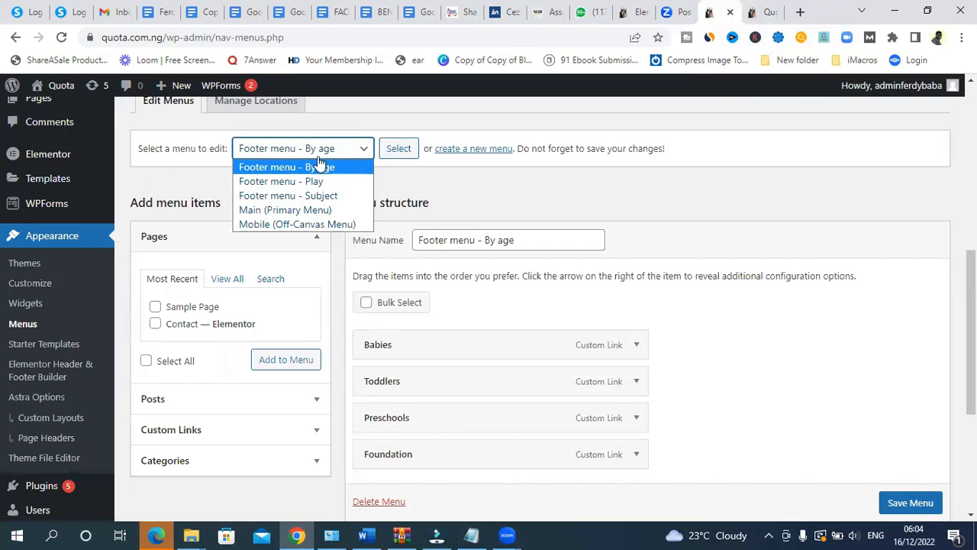
left_click(294, 210)
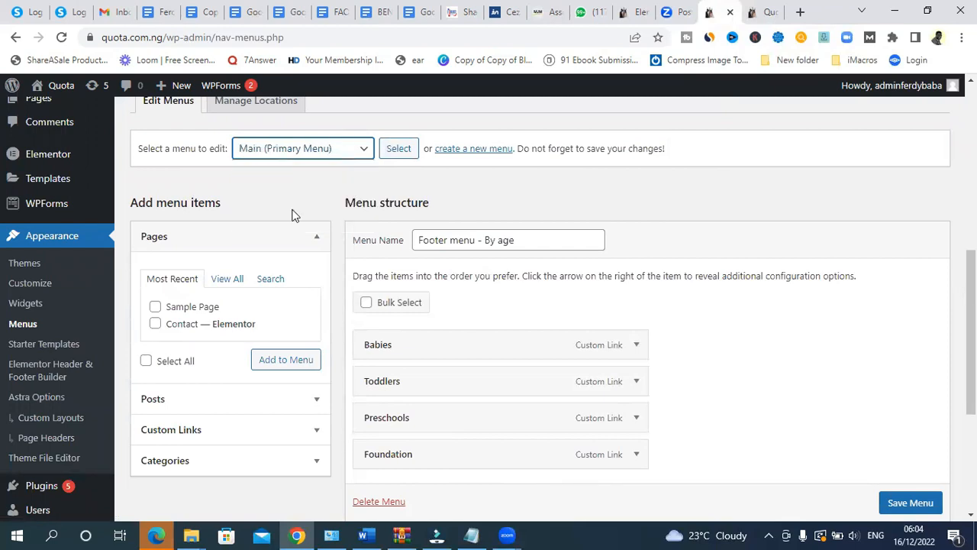
left_click(401, 155)
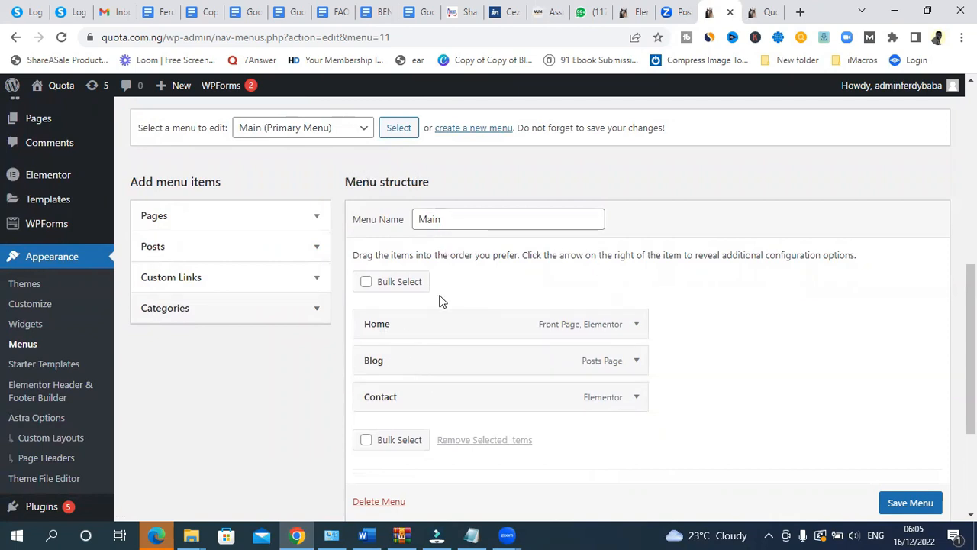
left_click(756, 15)
left_click_drag(972, 282, 972, 109)
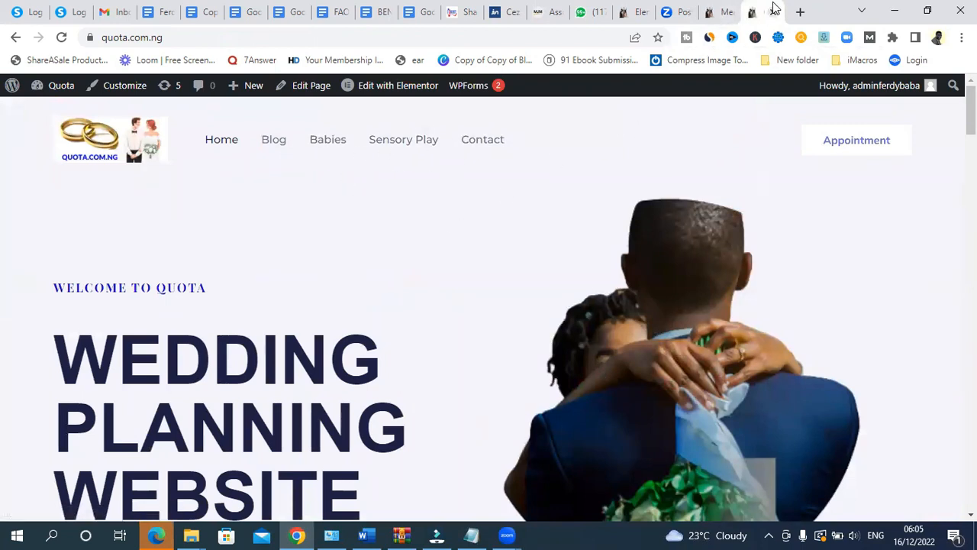
left_click(722, 11)
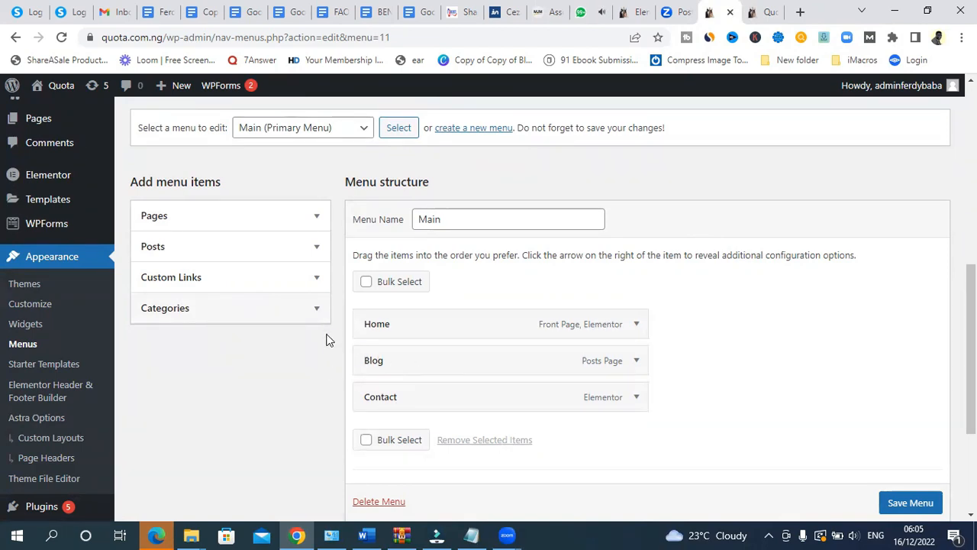
- Add the News, Other Events and Weddings categories to the Main menu and save it
left_click(316, 313)
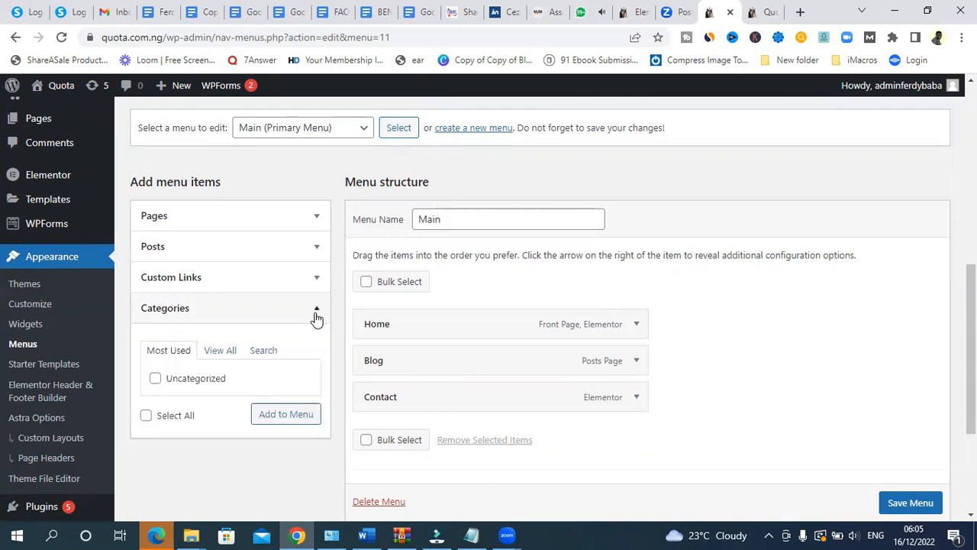
left_click(217, 354)
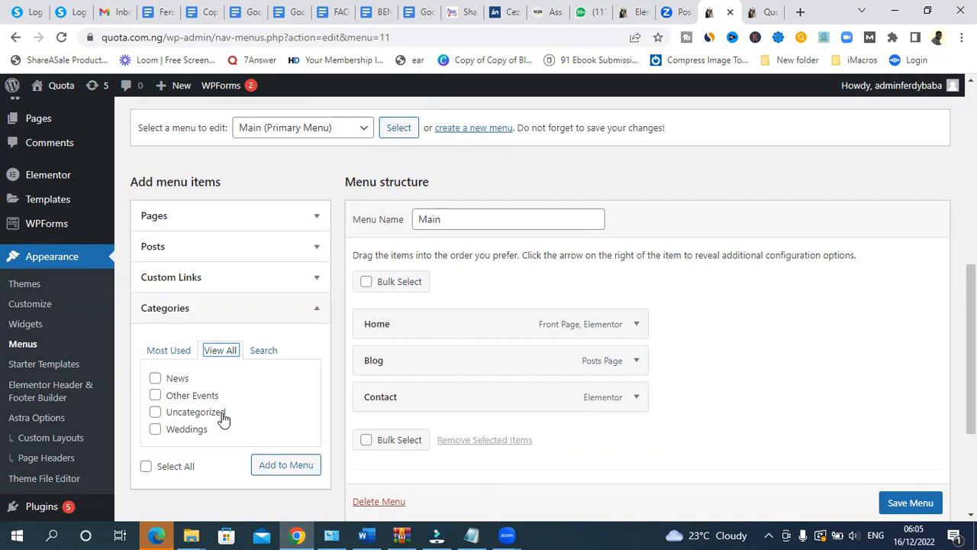
left_click(155, 381)
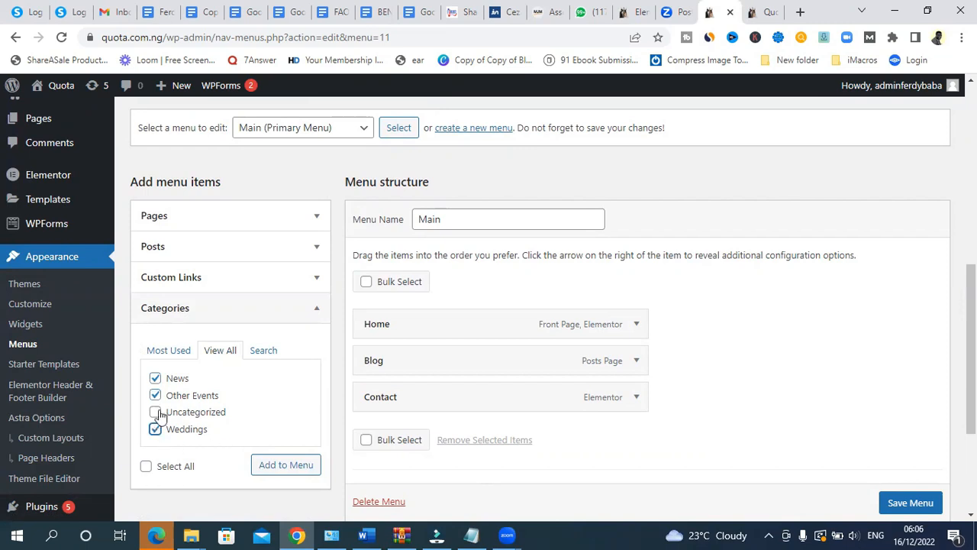
left_click(280, 468)
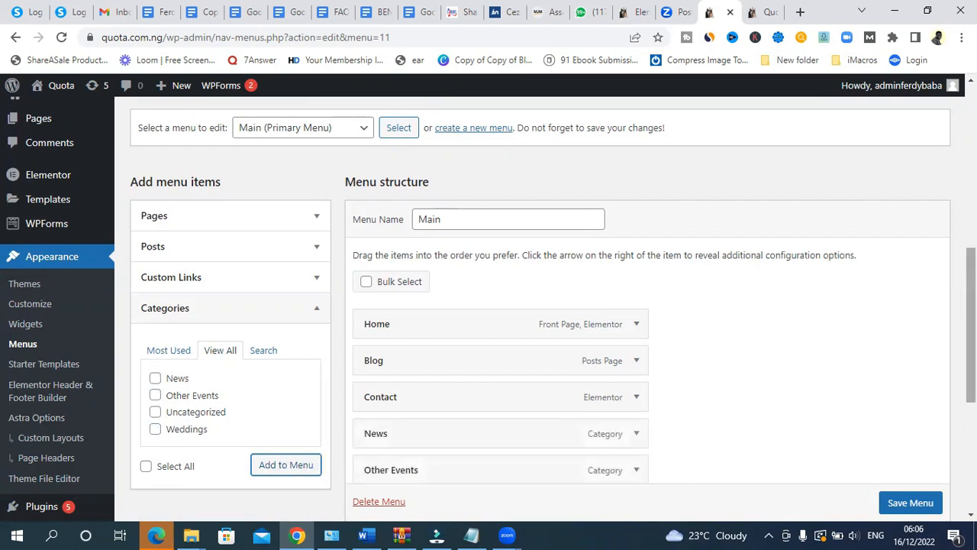
scroll(407, 218, "down", 2)
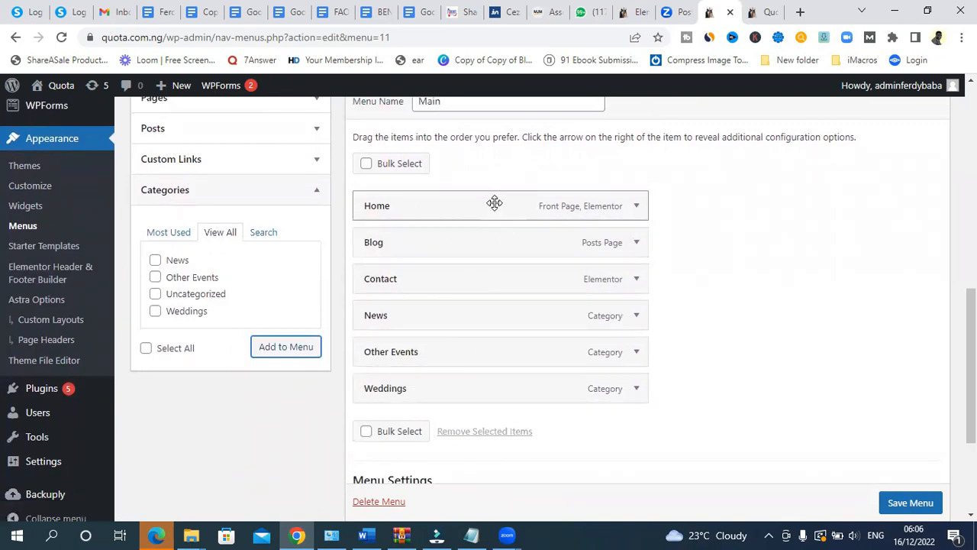
left_click(910, 503)
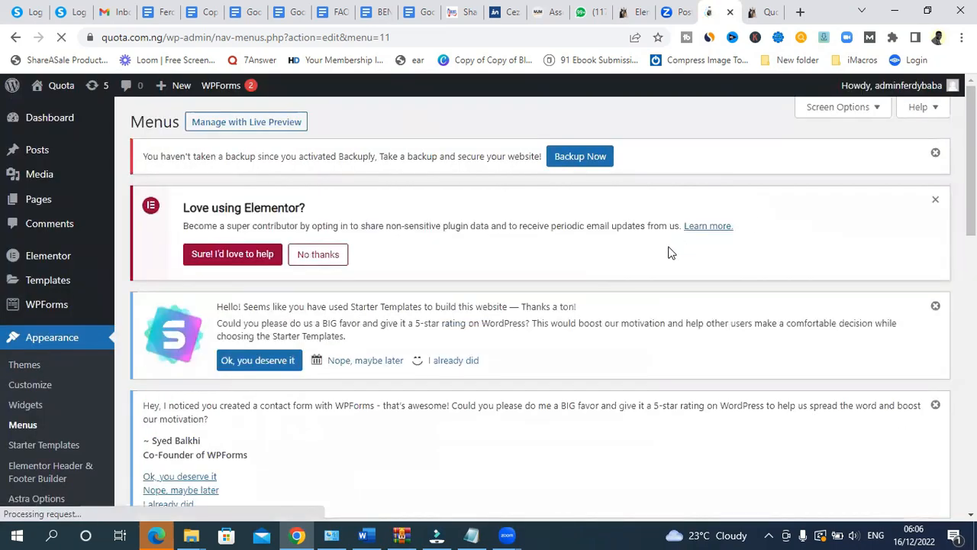
left_click(760, 12)
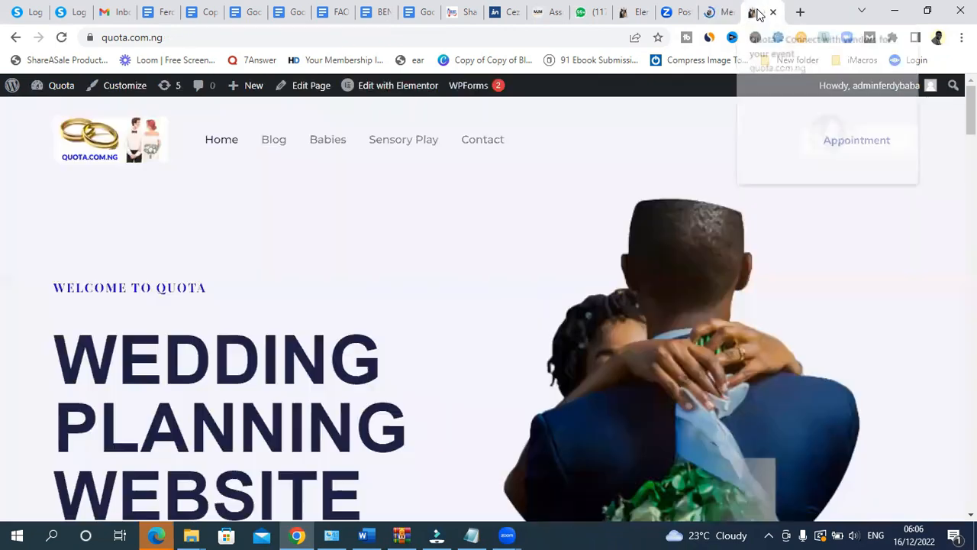
left_click(61, 38)
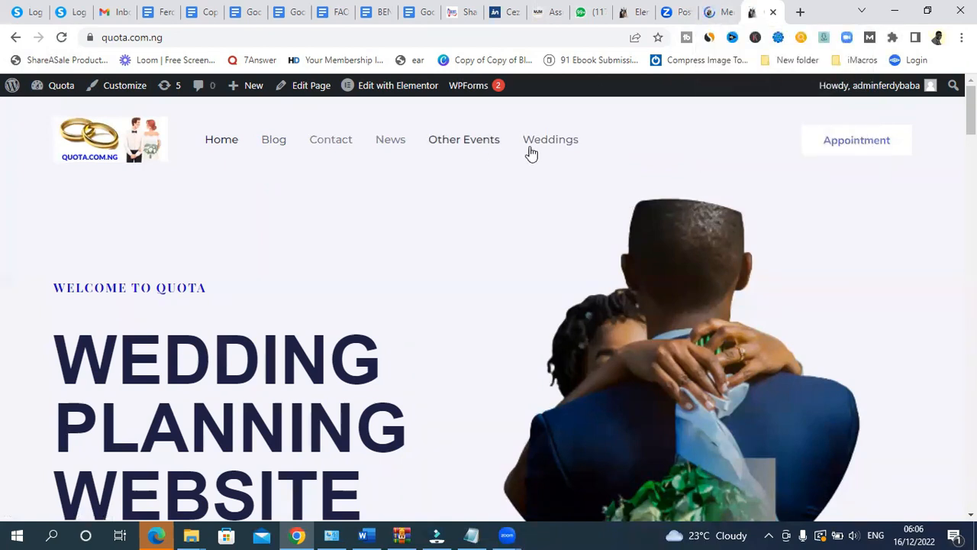
left_click(716, 13)
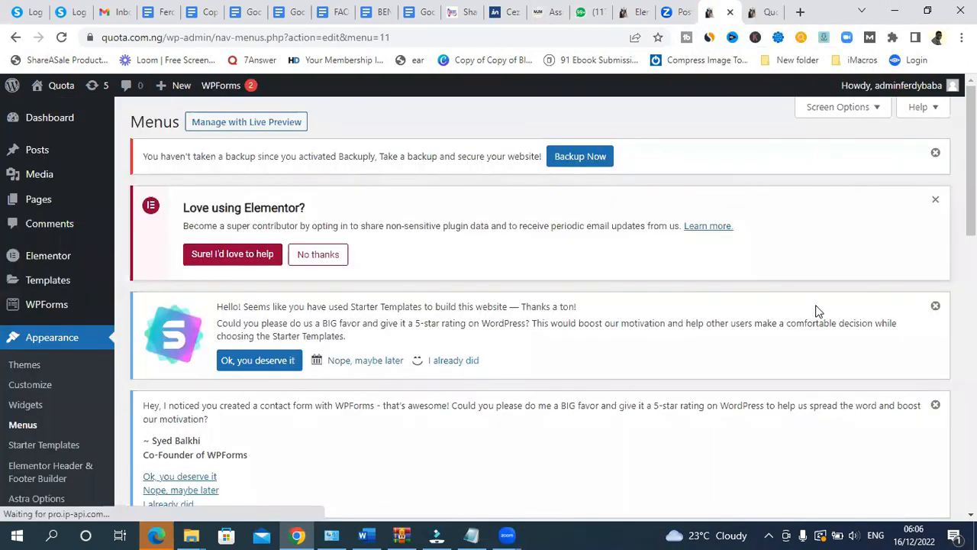
- Move Weddings top-level under Contact and Other Events above News, then save the menu
left_click_drag(970, 183, 971, 413)
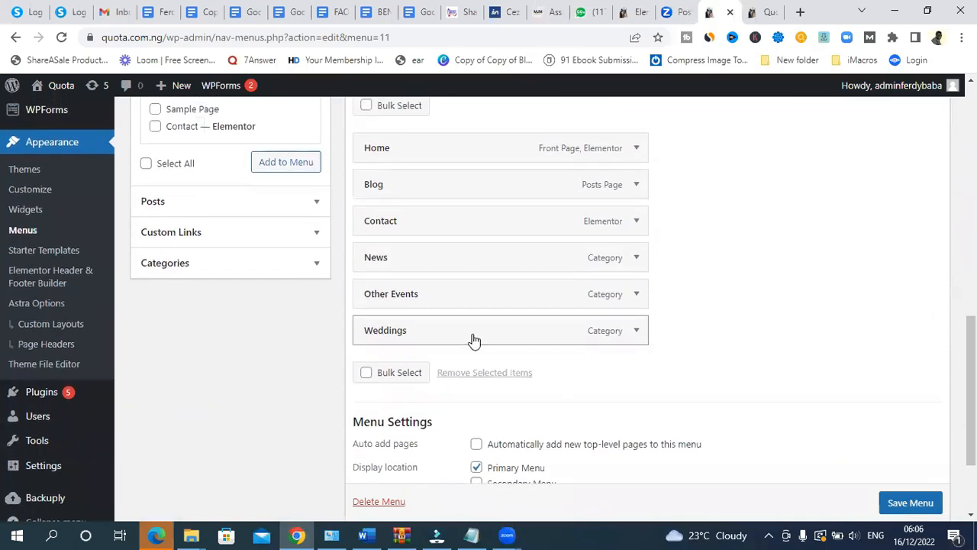
left_click_drag(468, 334, 460, 287)
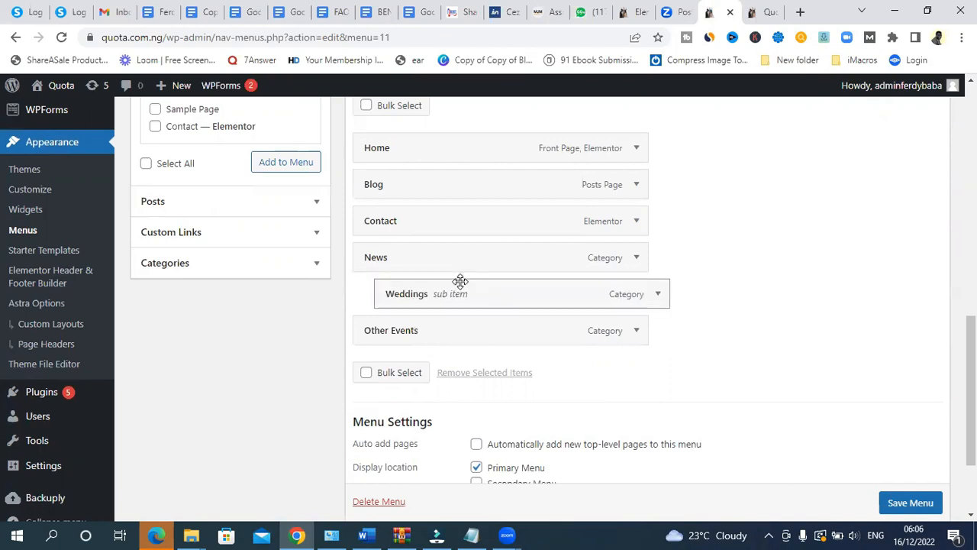
left_click_drag(463, 297, 406, 261)
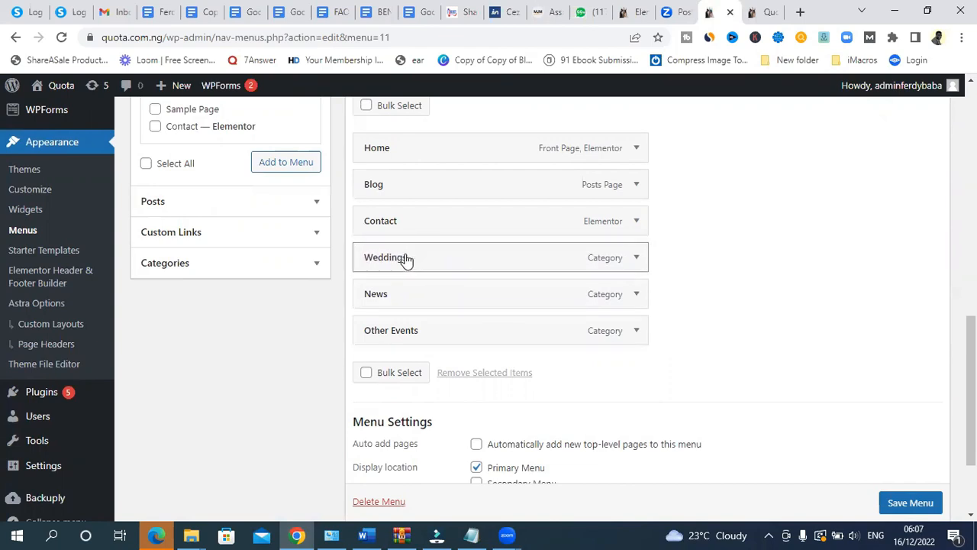
left_click_drag(415, 336, 388, 298)
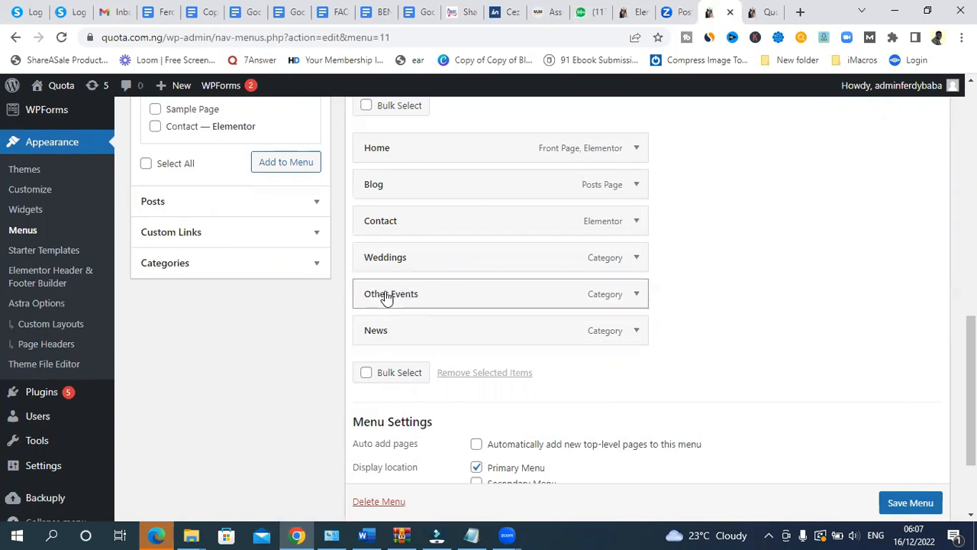
scroll(913, 492, "down", 1)
left_click(907, 499)
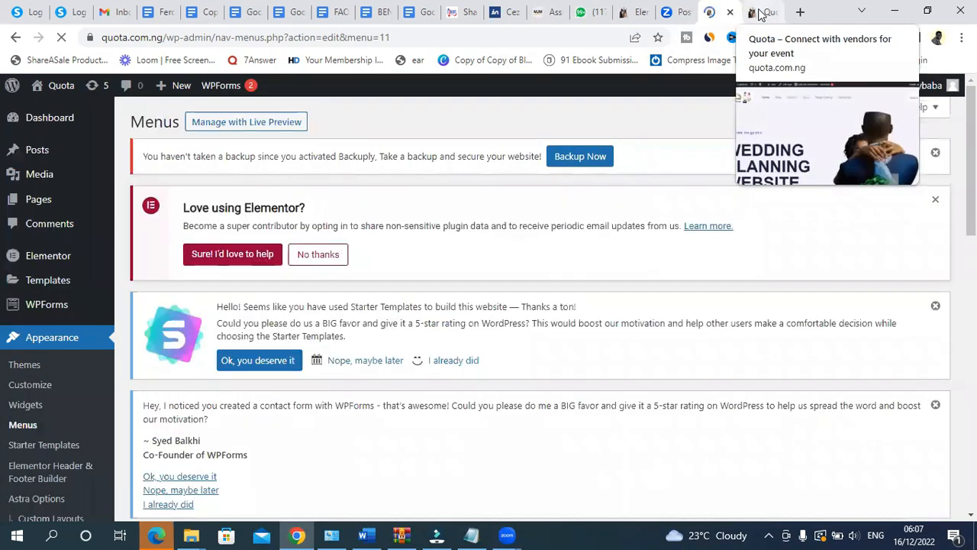
left_click(761, 13)
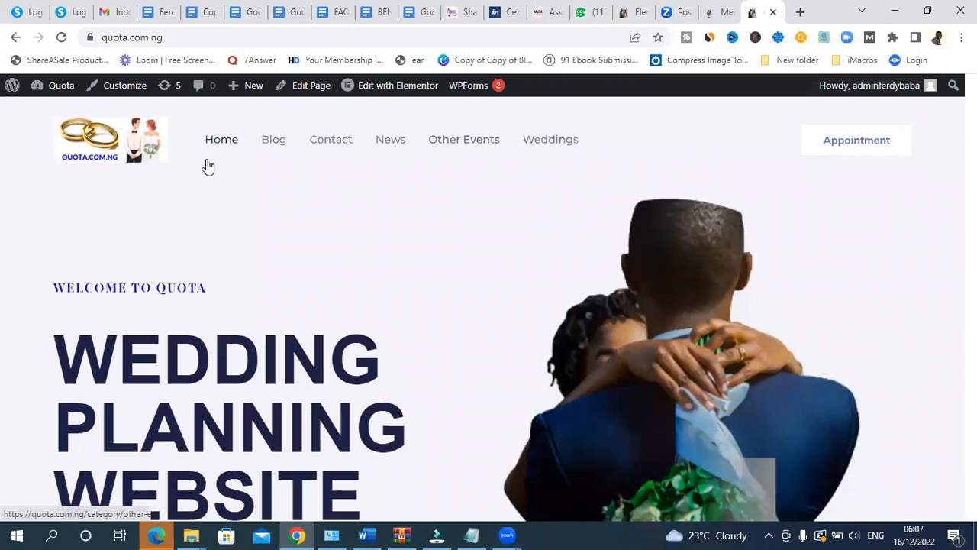
- Reload the live homepage and review its footer's By Age, Play and Subject Areas link columns
left_click(61, 36)
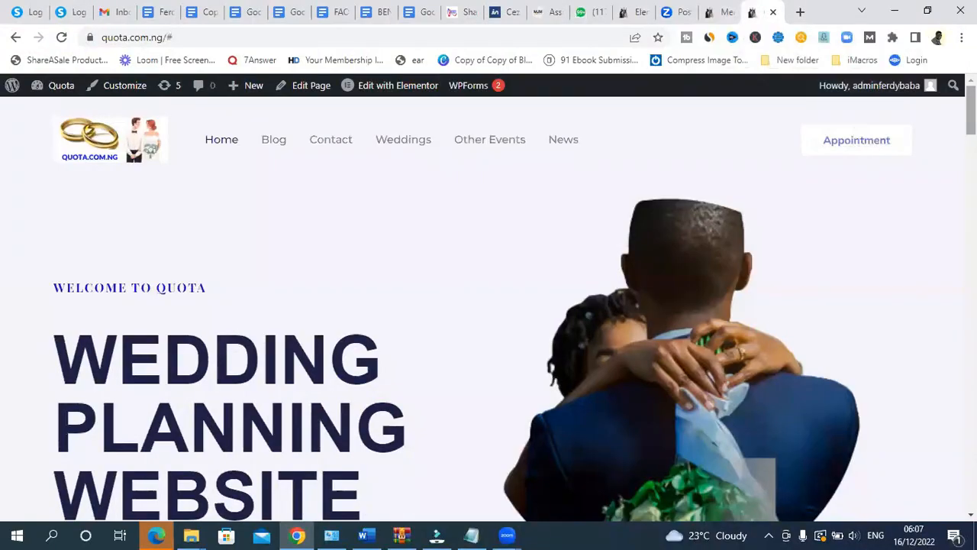
scroll(515, 304, "down", 1)
scroll(489, 306, "down", 10)
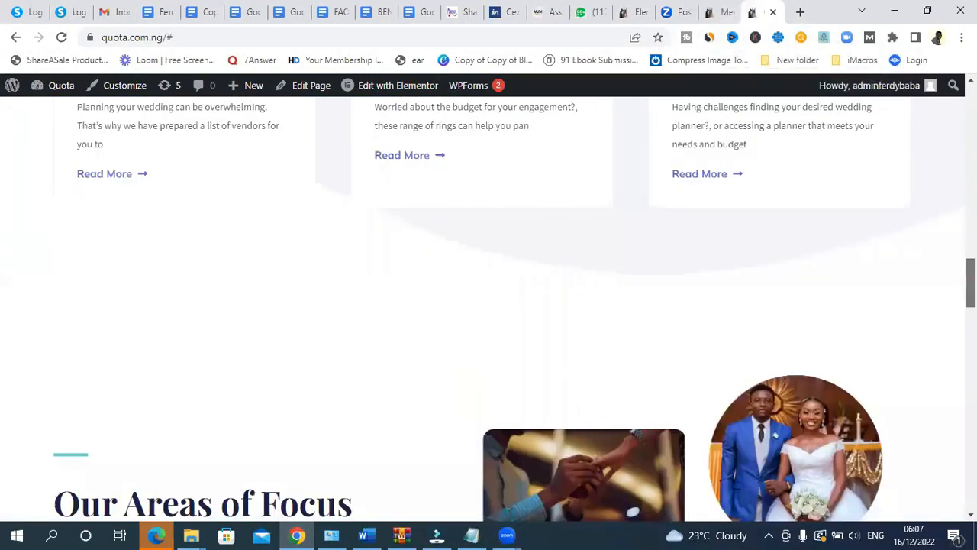
scroll(101, 400, "down", 15)
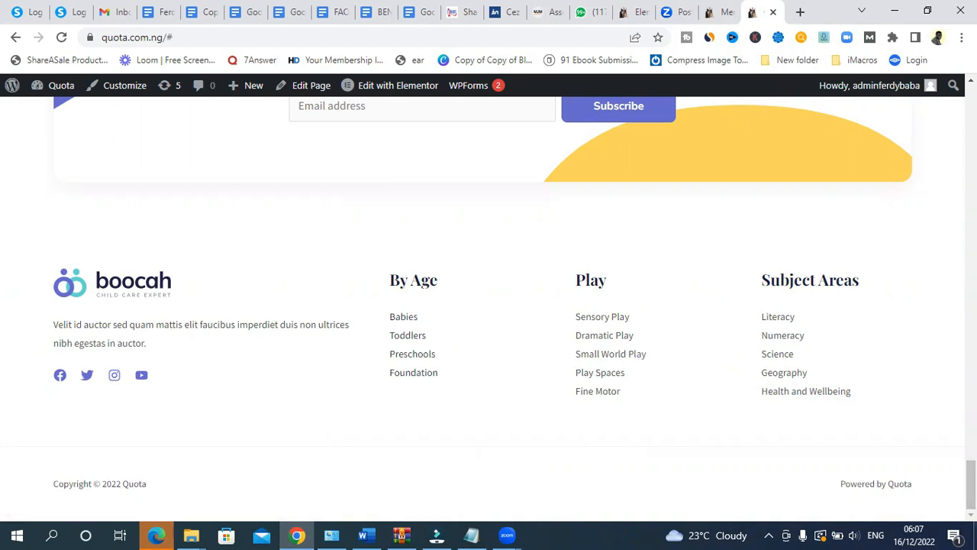
left_click(714, 12)
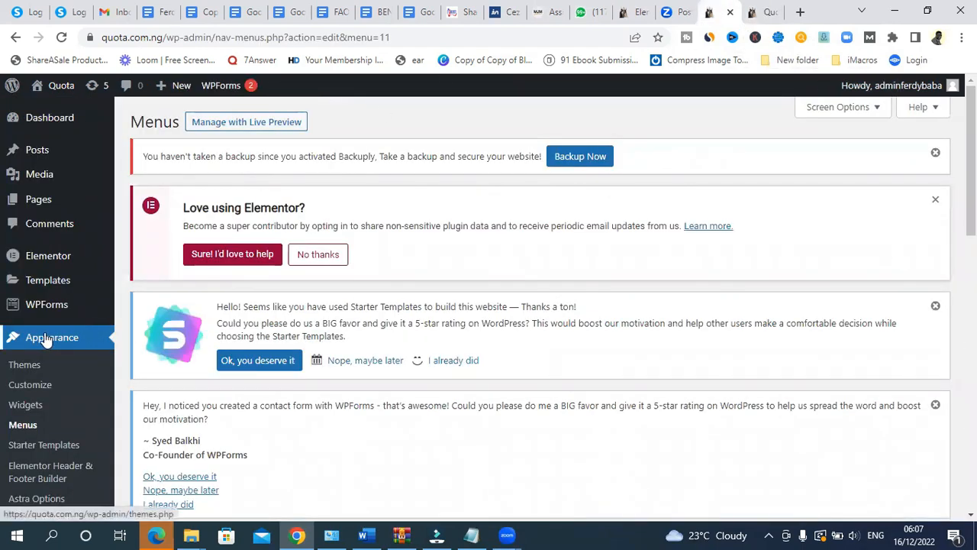
- Load Footer menu - By age in the menu editor and compare its links with the live footer
left_click(23, 427)
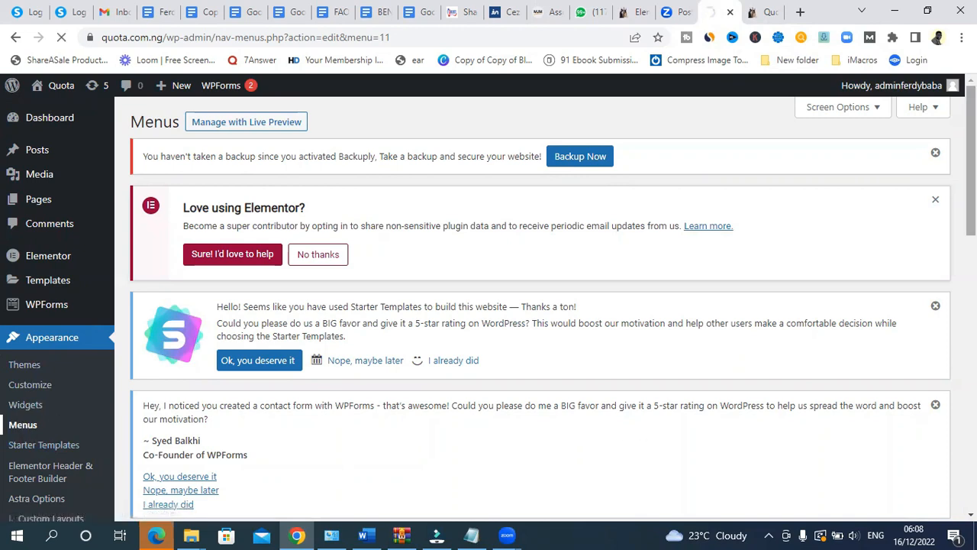
scroll(325, 188, "up", 2)
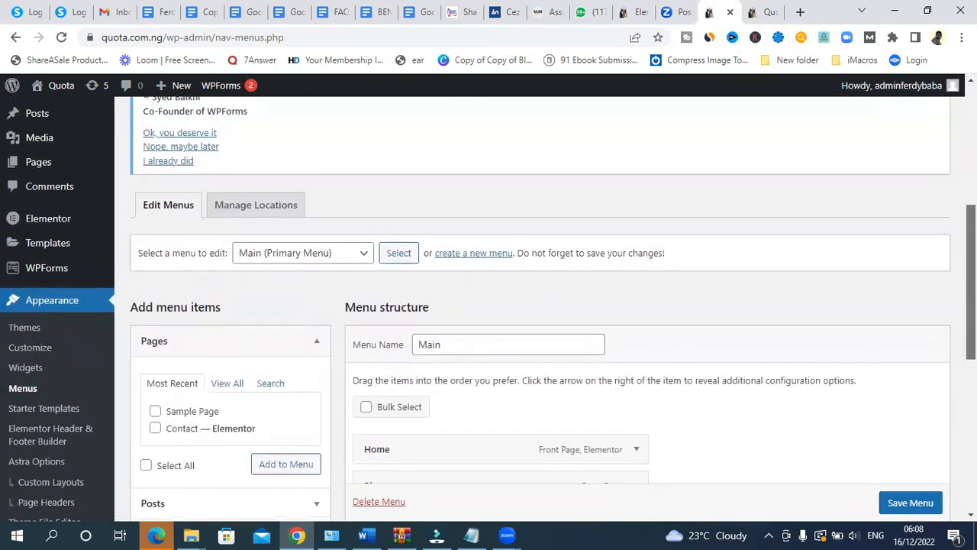
left_click(281, 255)
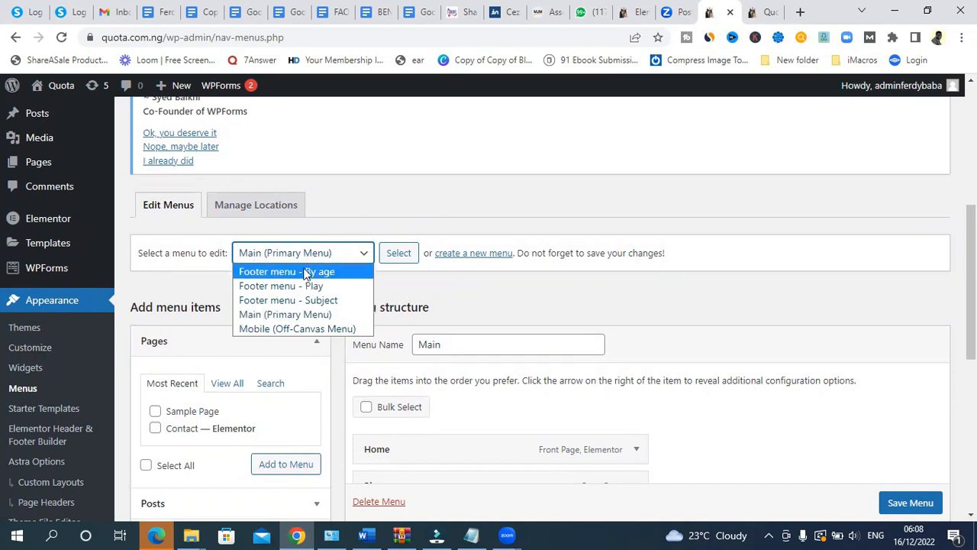
left_click(297, 273)
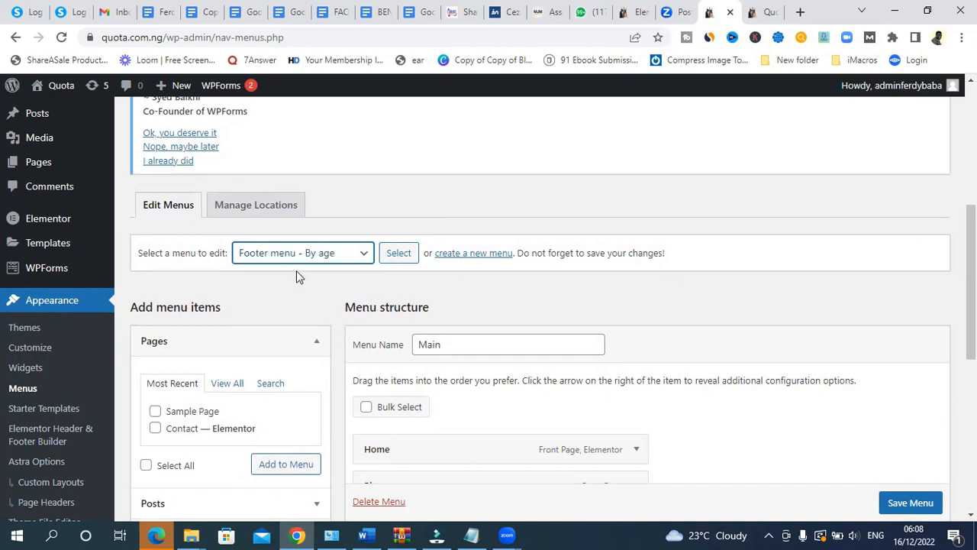
scroll(685, 257, "down", 1)
left_click(396, 202)
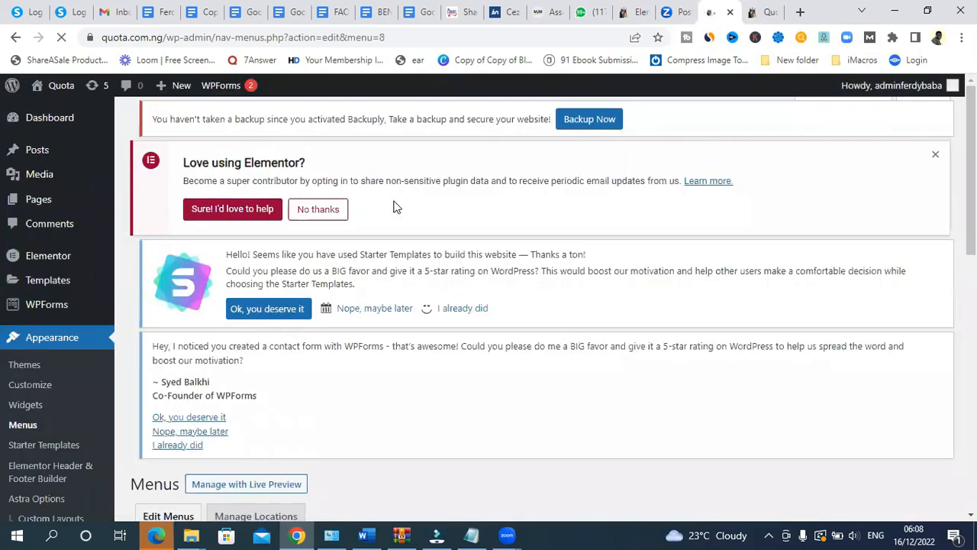
scroll(539, 305, "down", 7)
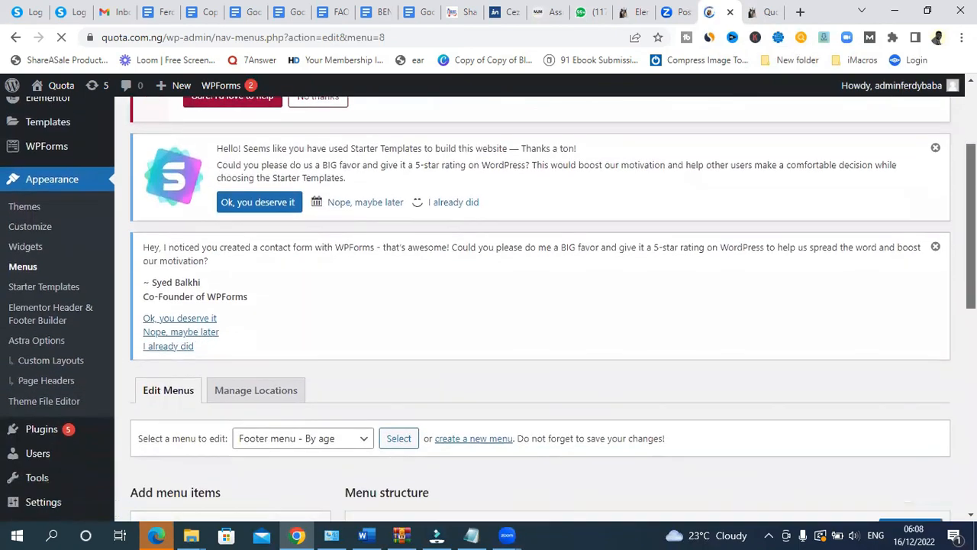
scroll(425, 153, "down", 1)
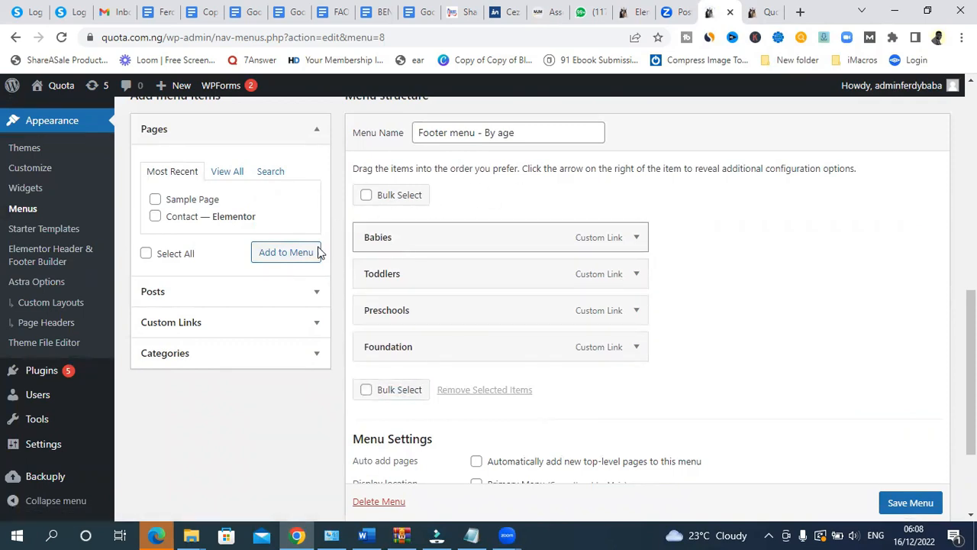
left_click(752, 13)
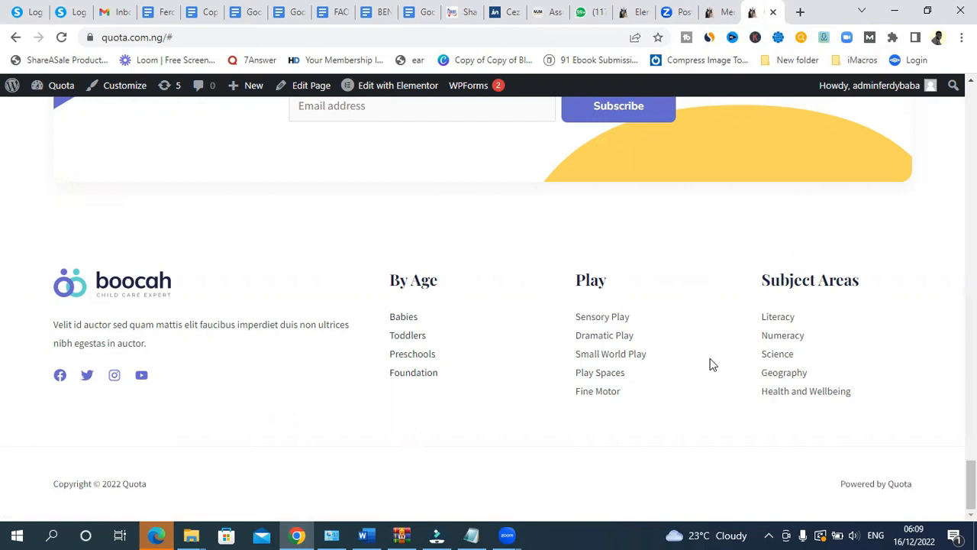
- Delete Footer menu - By age and reload the homepage to confirm its column is gone
left_click(712, 12)
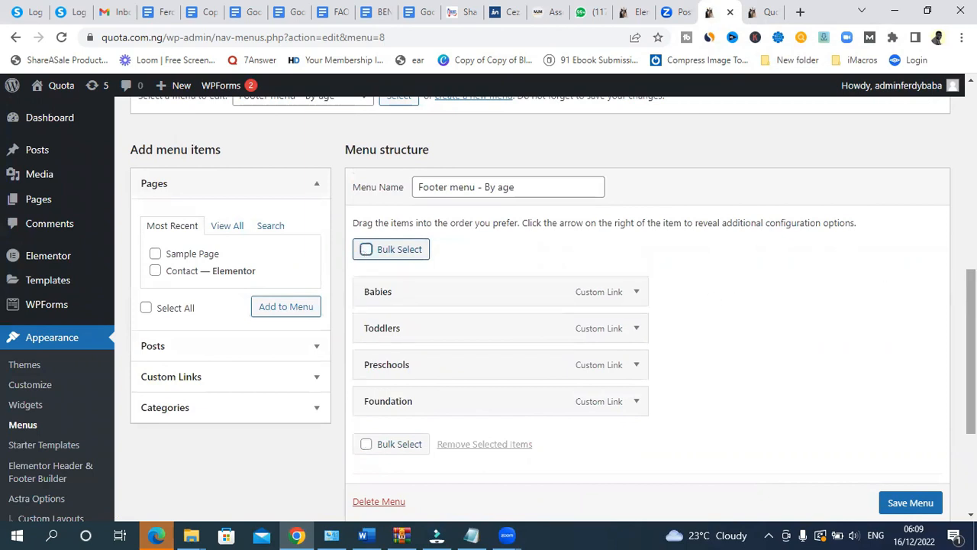
scroll(534, 344, "down", 3)
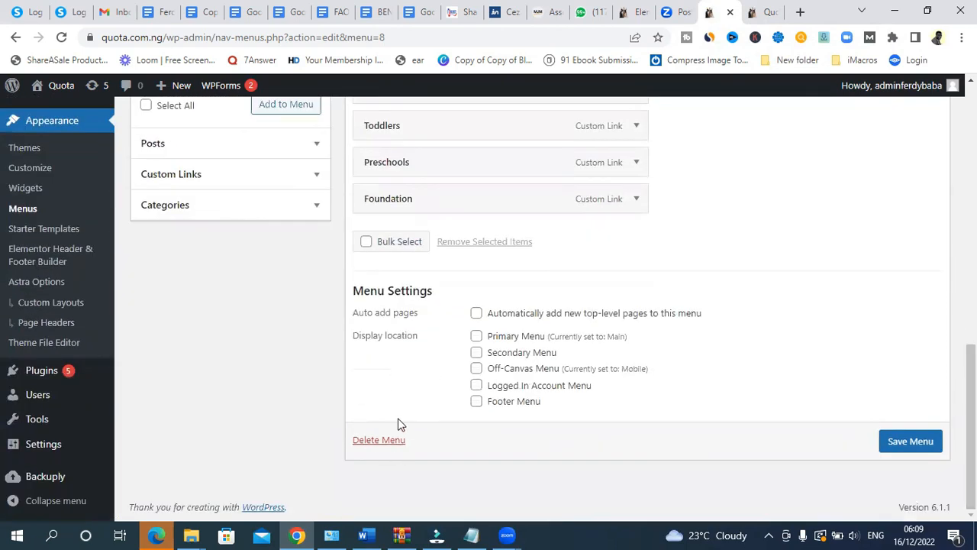
left_click(378, 441)
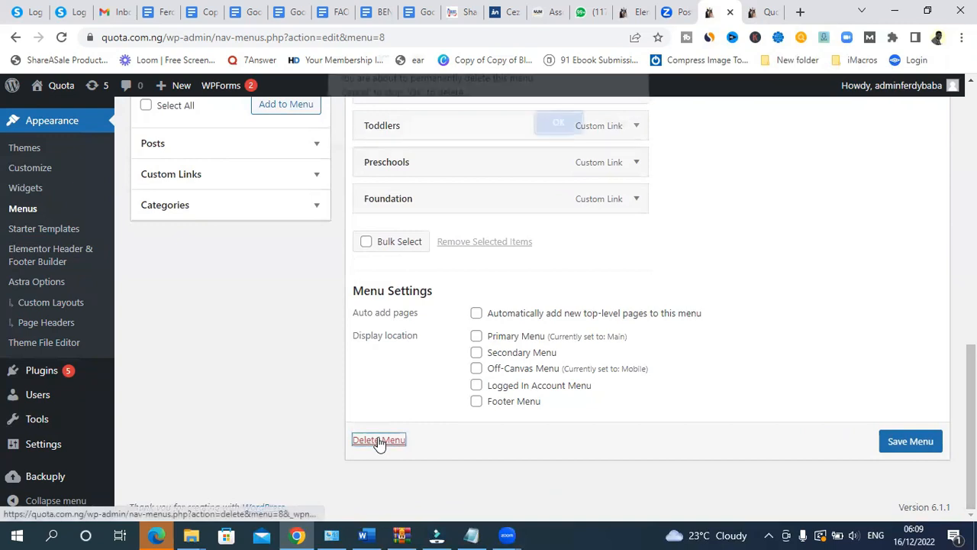
left_click(547, 132)
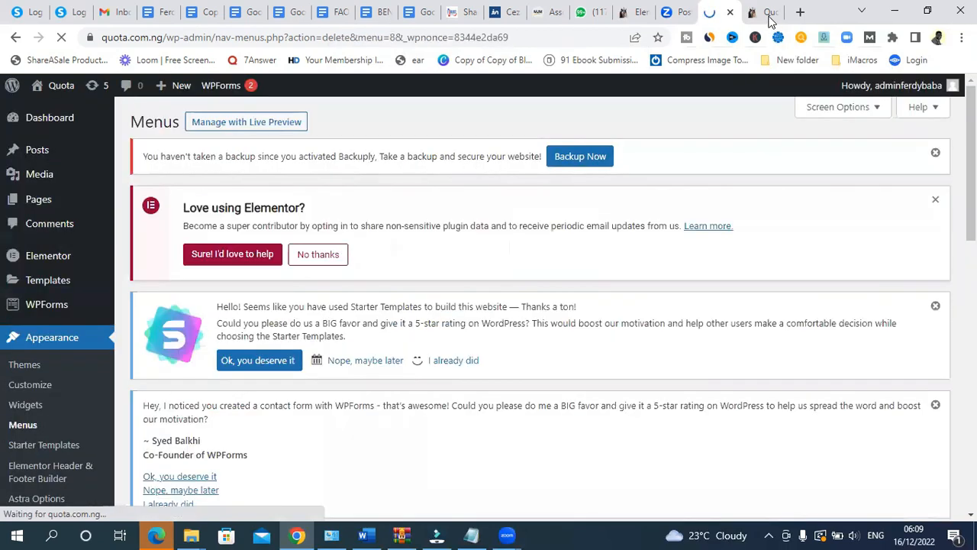
left_click(761, 13)
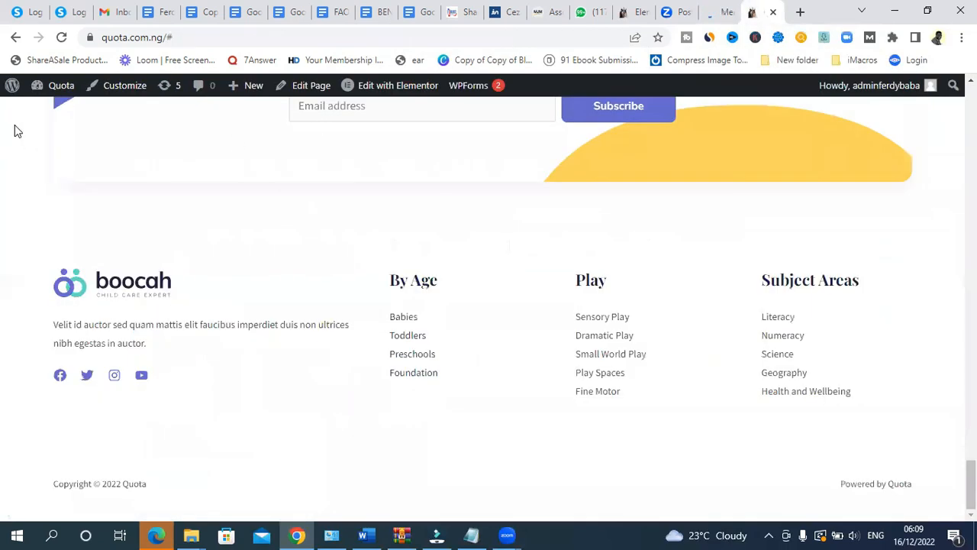
left_click(61, 37)
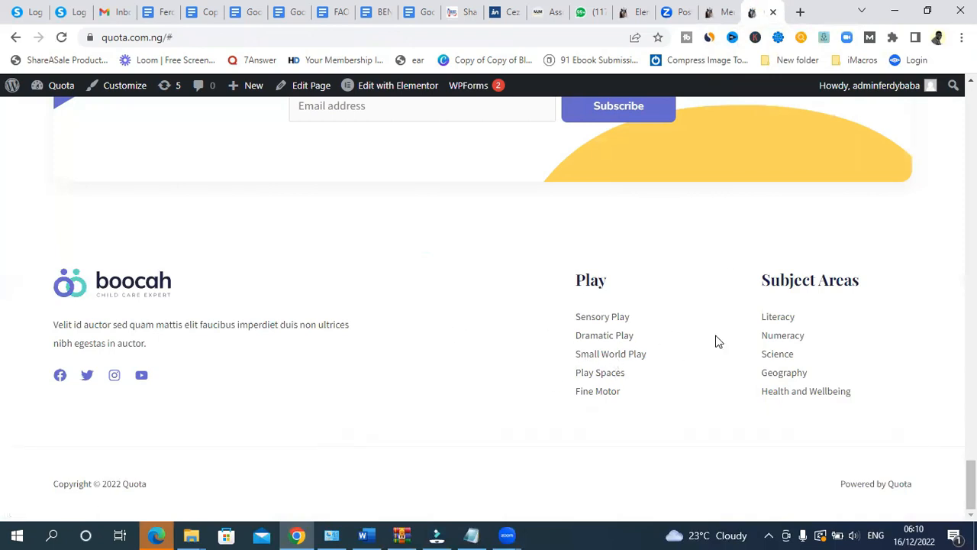
- Review the available menus and compare them with the live site footer
left_click(718, 12)
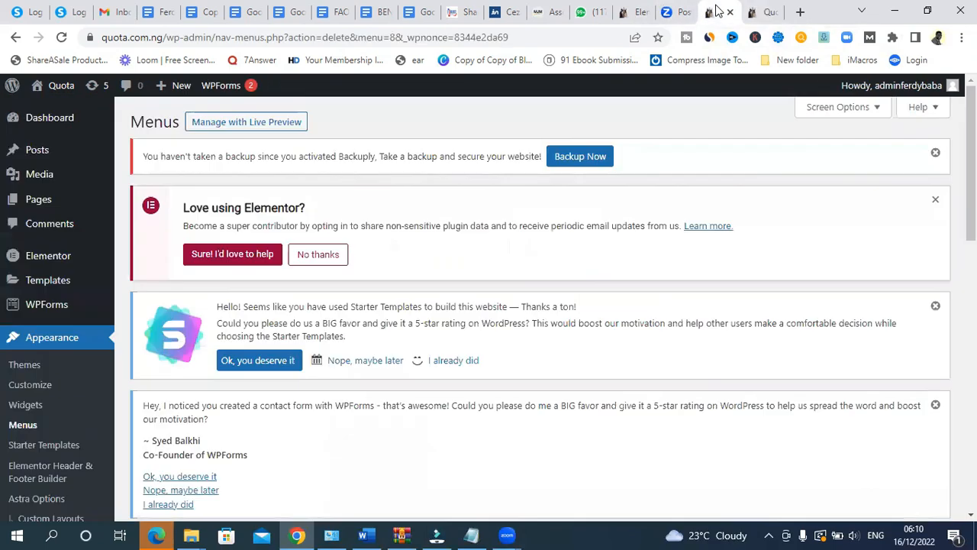
left_click_drag(972, 163, 971, 331)
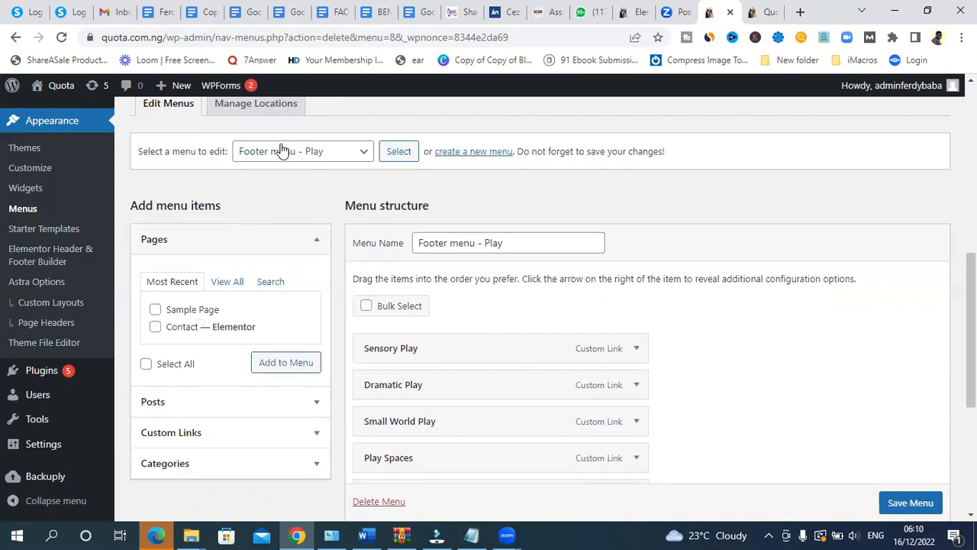
left_click(349, 154)
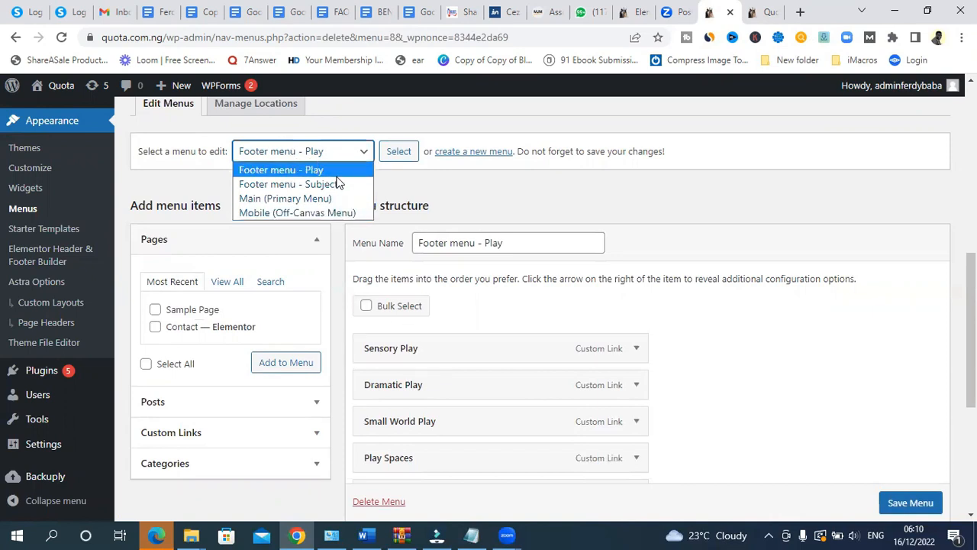
left_click(771, 8)
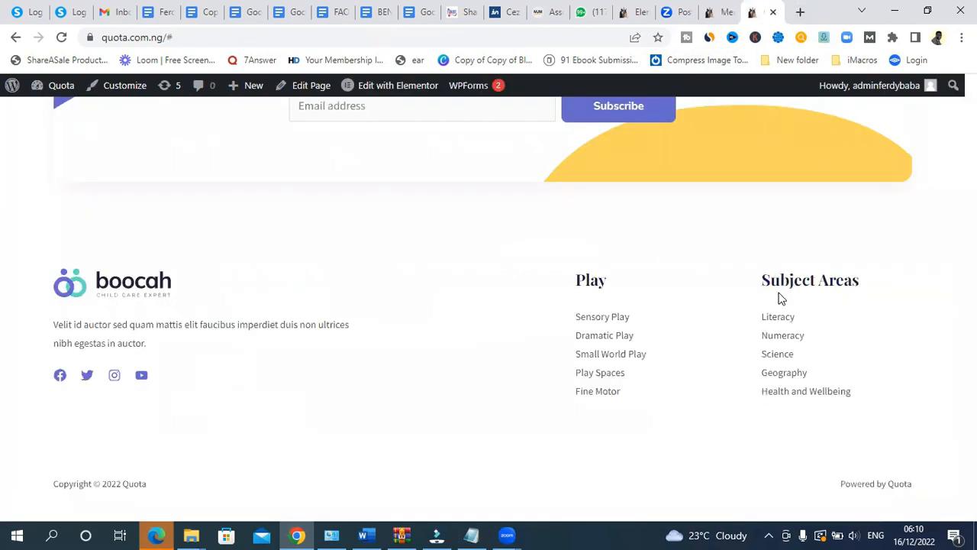
left_click(717, 14)
left_click(756, 13)
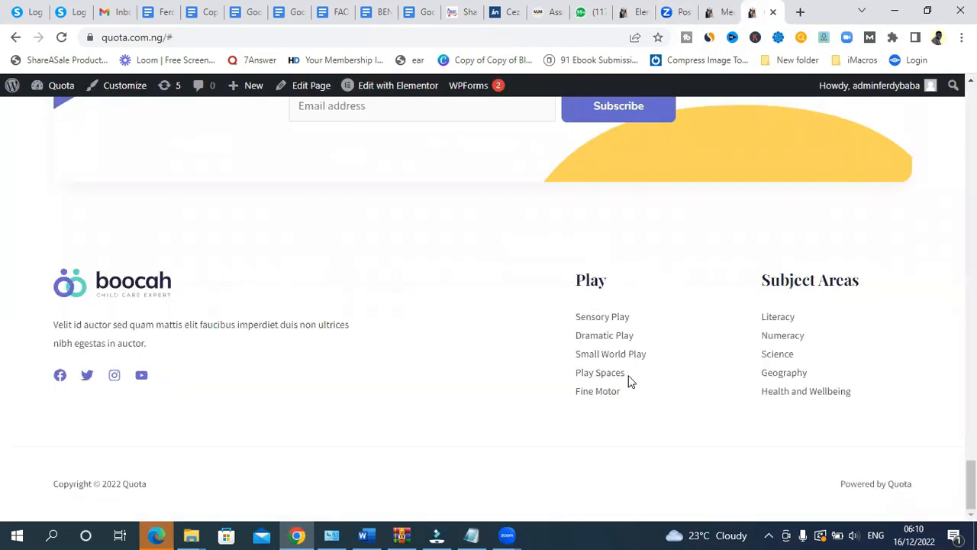
left_click(729, 11)
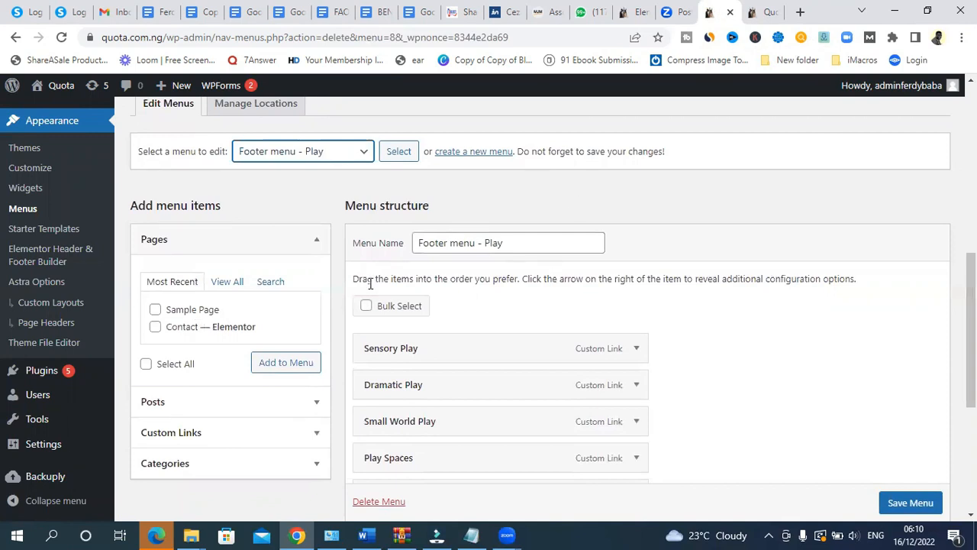
- Select Footer menu - Play and permanently delete it
left_click(354, 153)
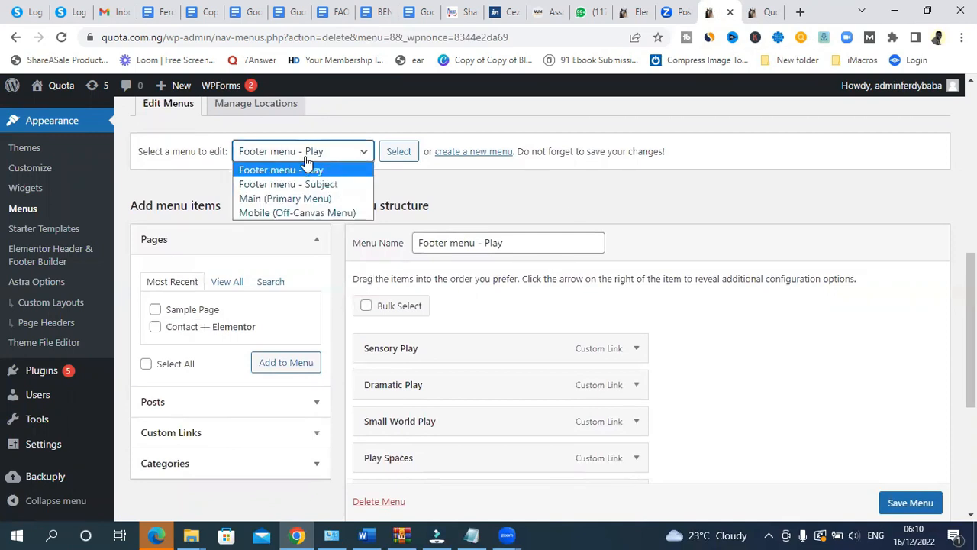
left_click(352, 157)
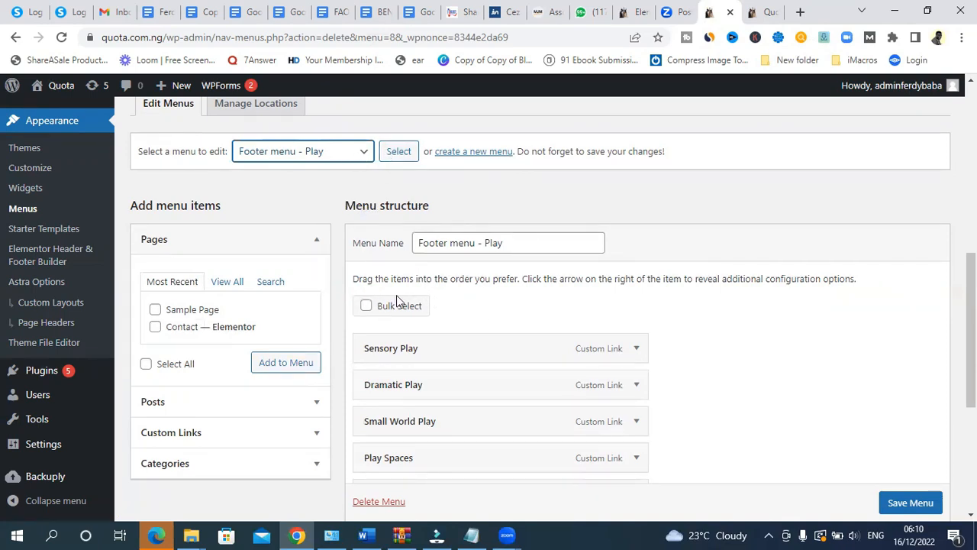
scroll(833, 394, "down", 4)
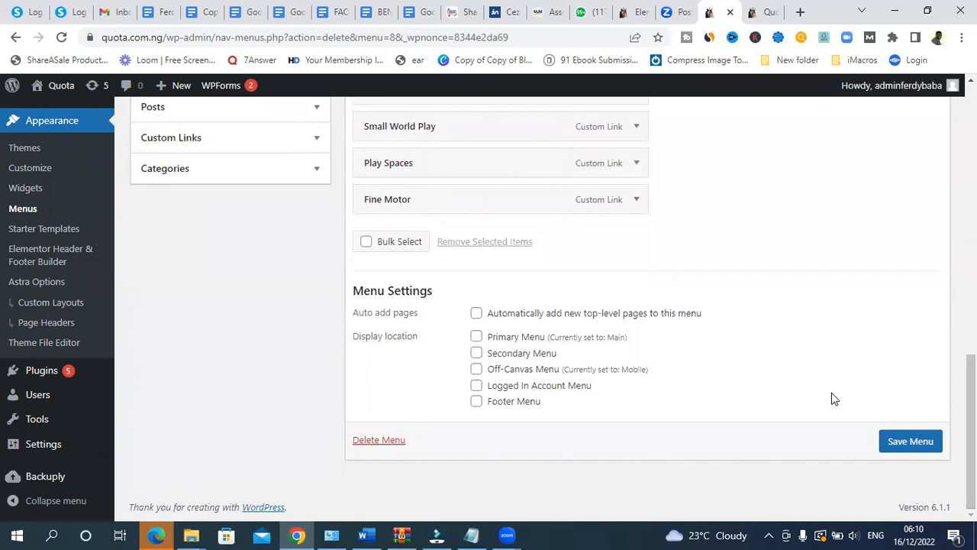
left_click(375, 438)
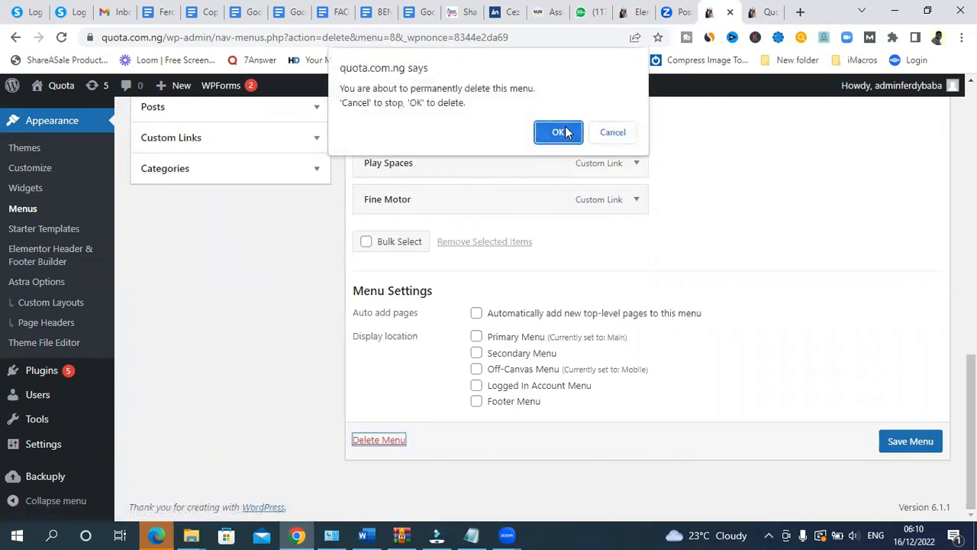
left_click(557, 128)
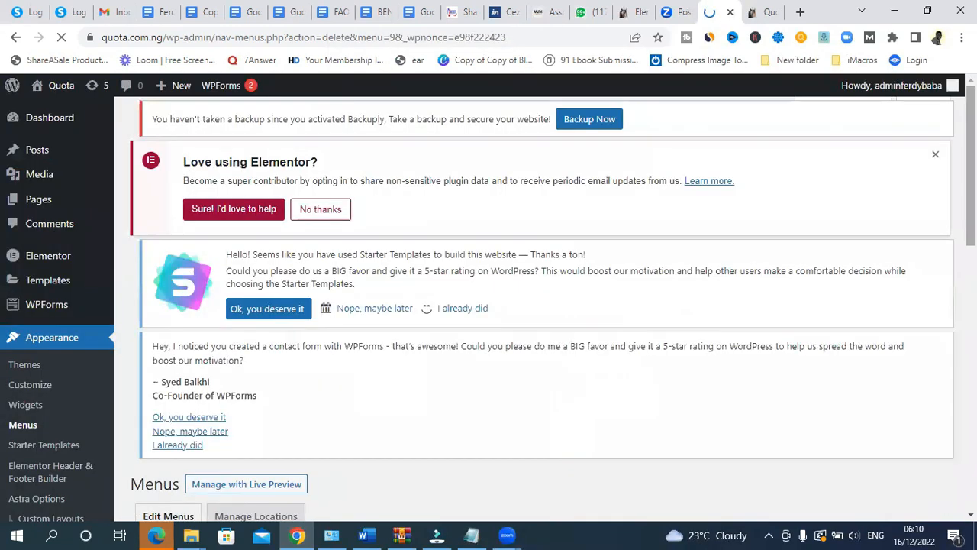
- Load Footer menu - Subject into the menu editor
scroll(535, 306, "down", 6)
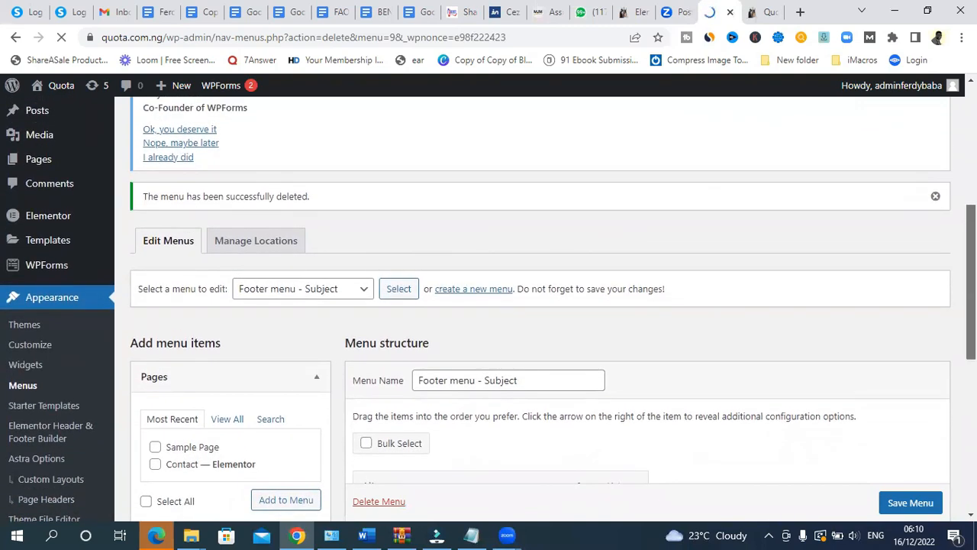
left_click(284, 289)
left_click(321, 295)
left_click(321, 295)
left_click(319, 296)
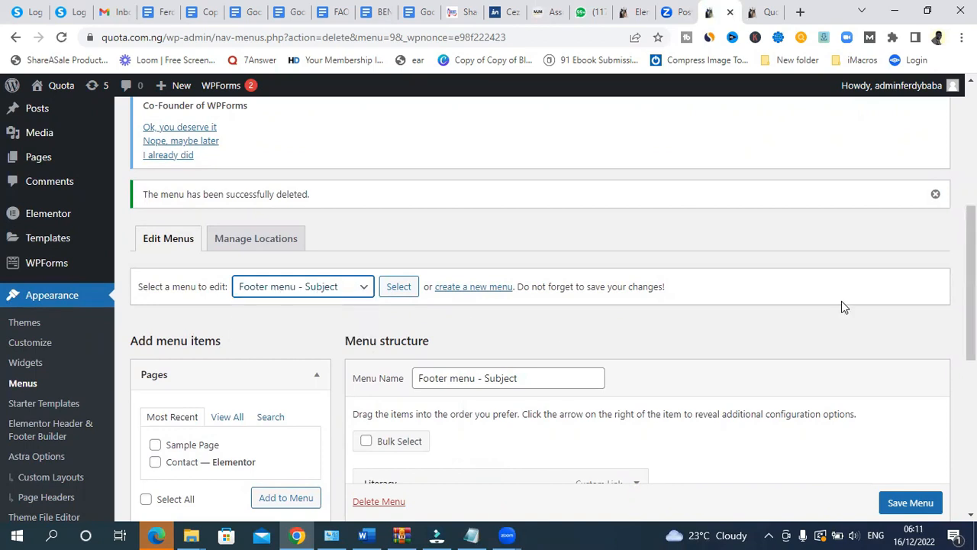
left_click_drag(971, 295, 971, 375)
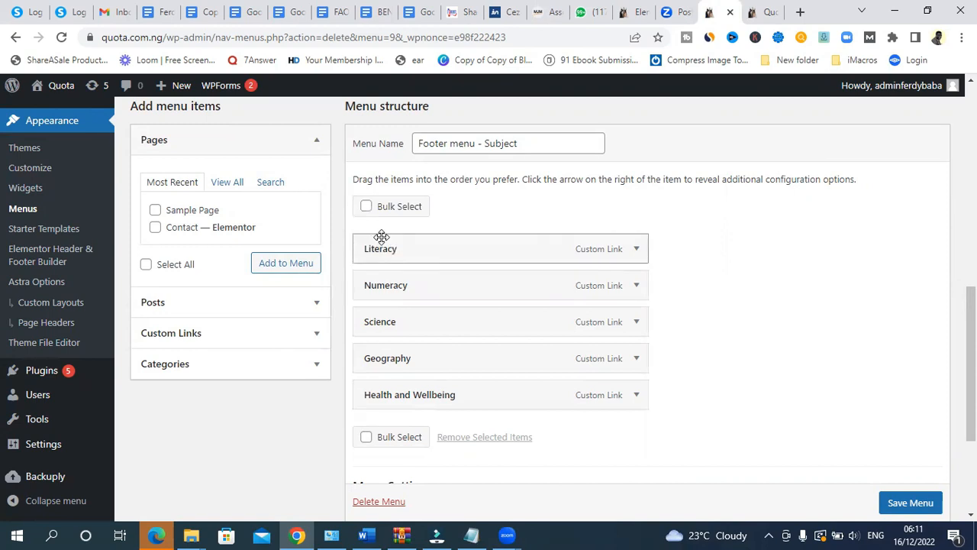
- Bulk-mark the five items, then clear the marks and inspect the Literacy item's settings
left_click(366, 206)
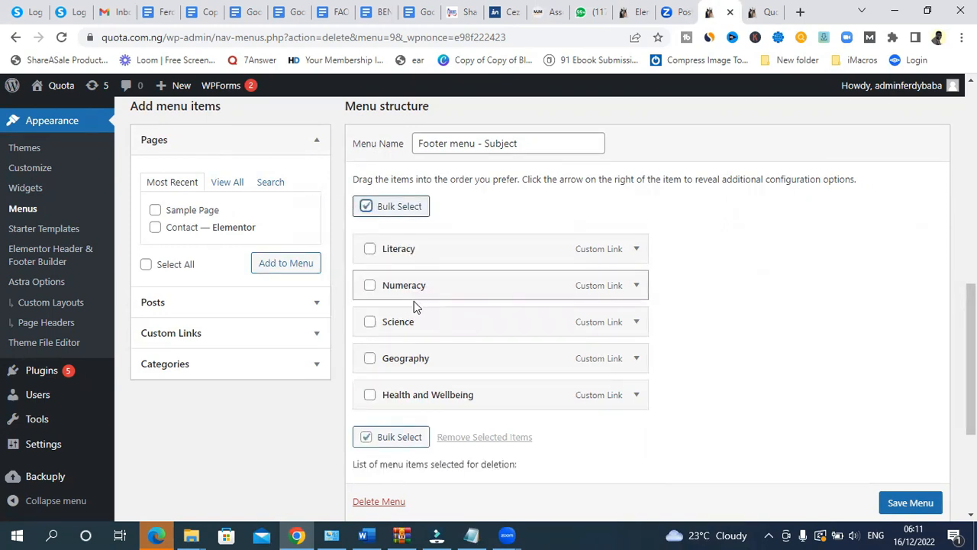
left_click(370, 249)
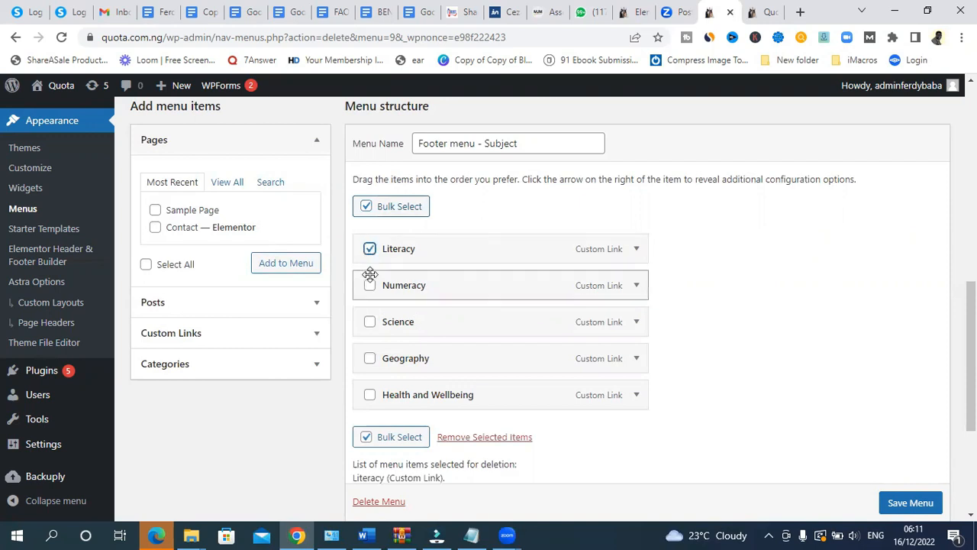
left_click(370, 285)
left_click(370, 322)
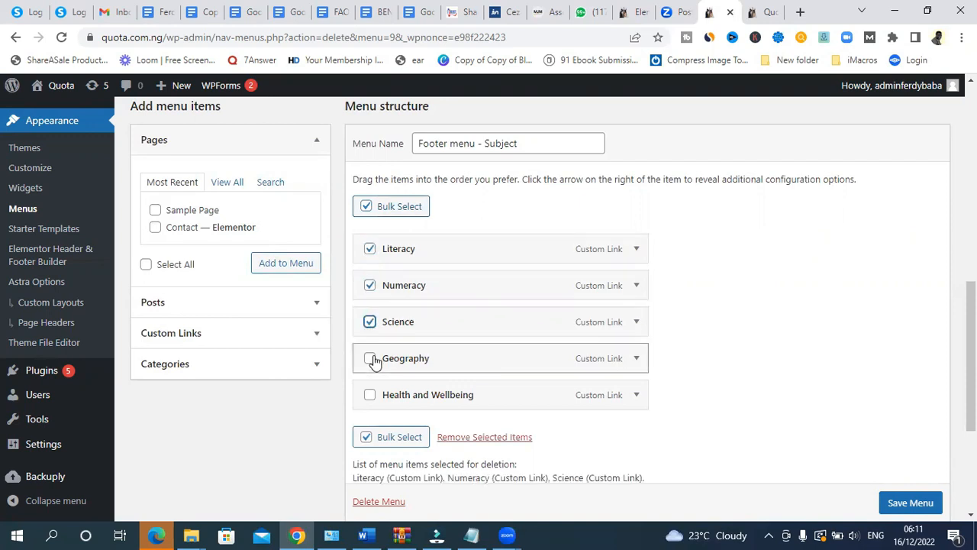
left_click(370, 358)
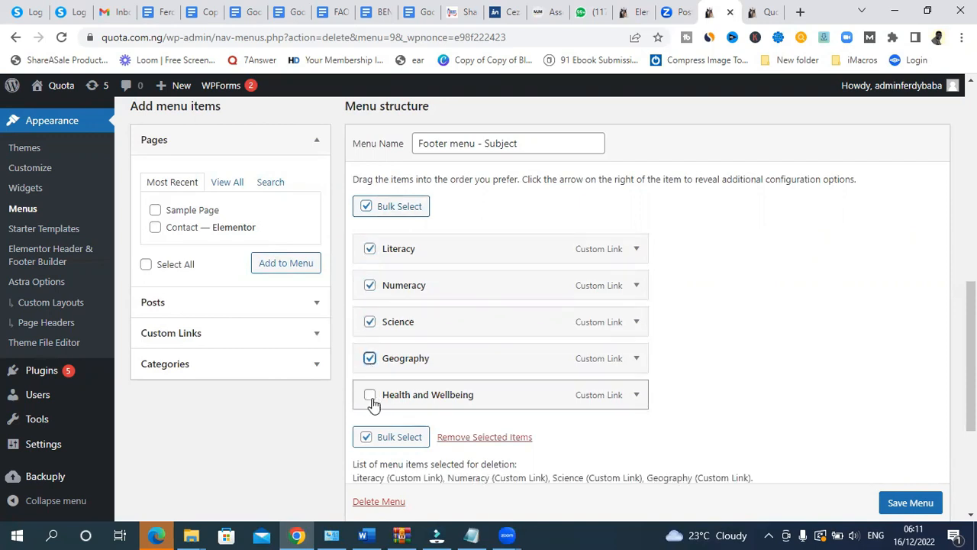
left_click(371, 396)
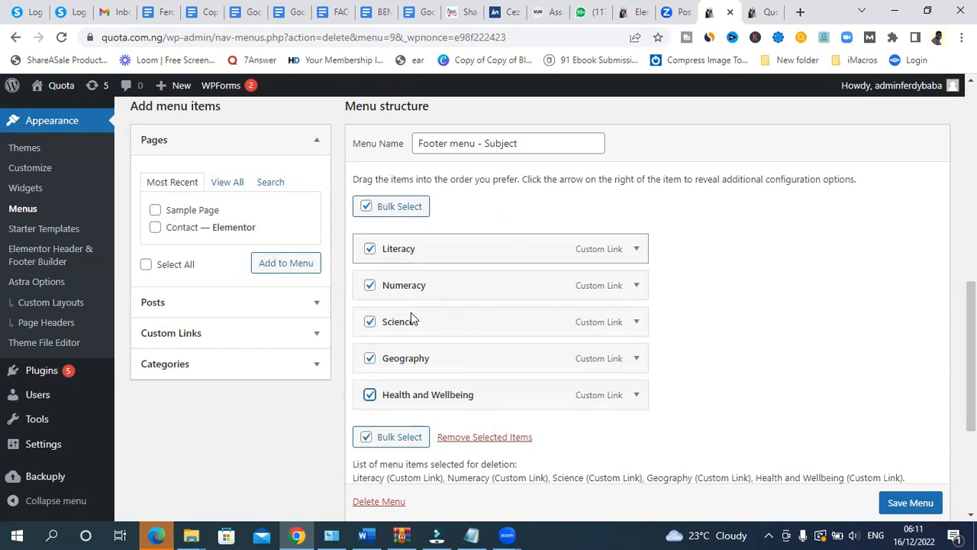
left_click(367, 206)
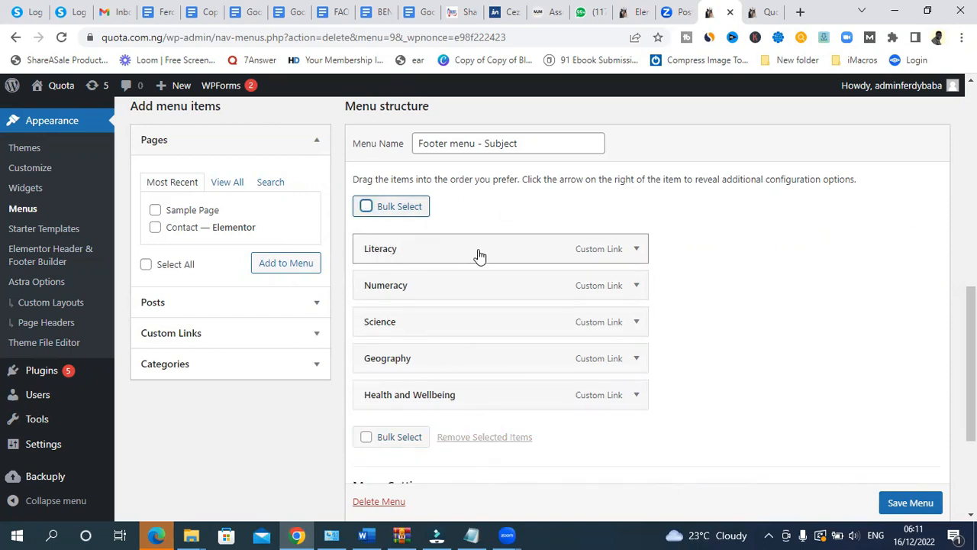
left_click(638, 252)
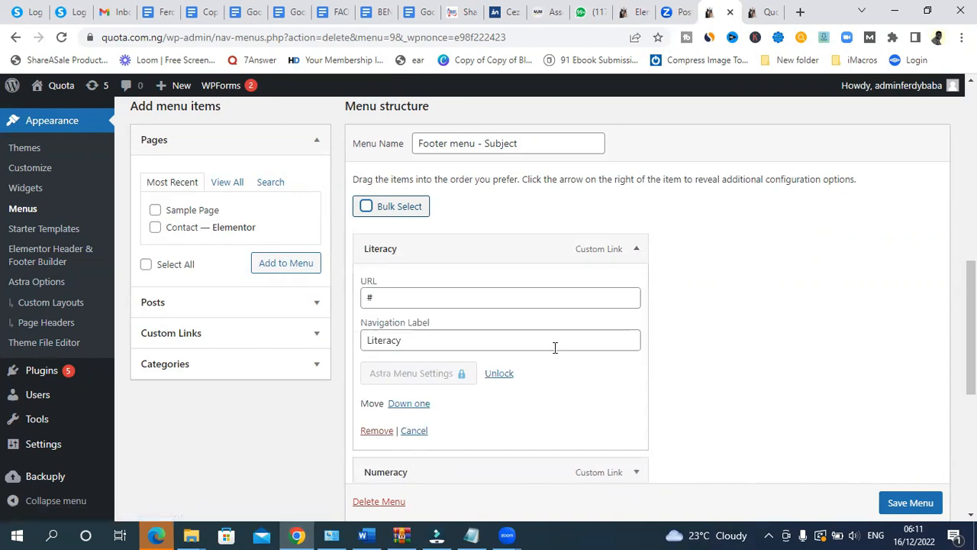
left_click(637, 252)
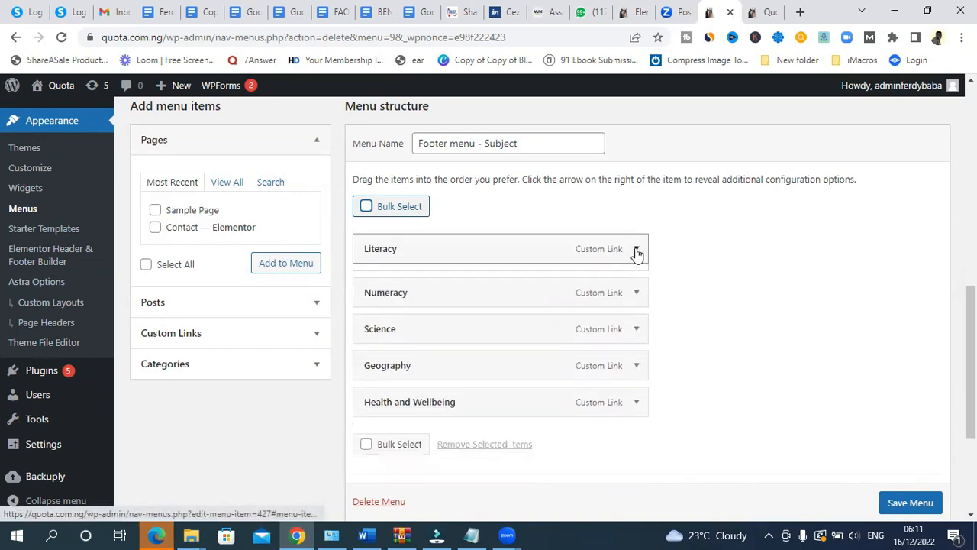
- Bulk-select Literacy, Numeracy, Science, Geography and Health and Wellbeing and remove them
left_click(367, 207)
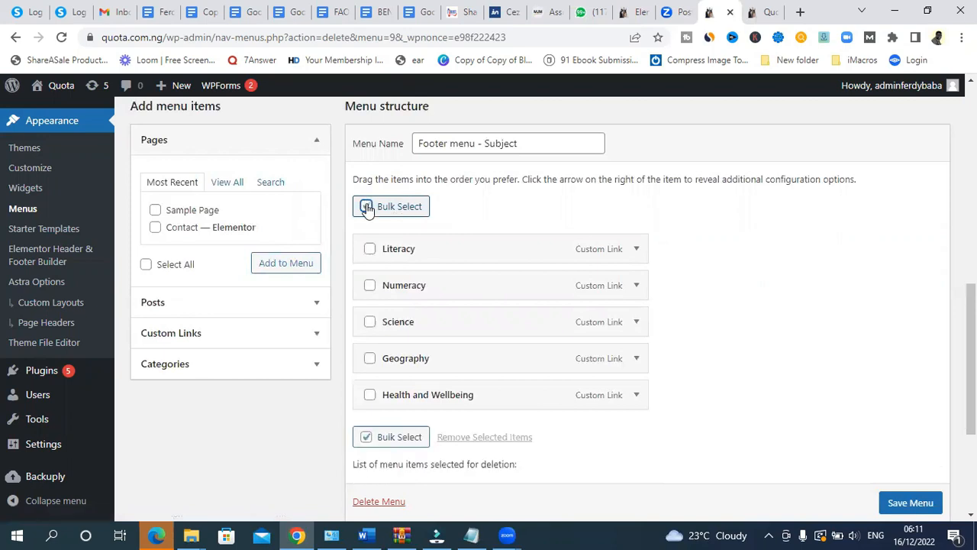
left_click(369, 250)
left_click(370, 285)
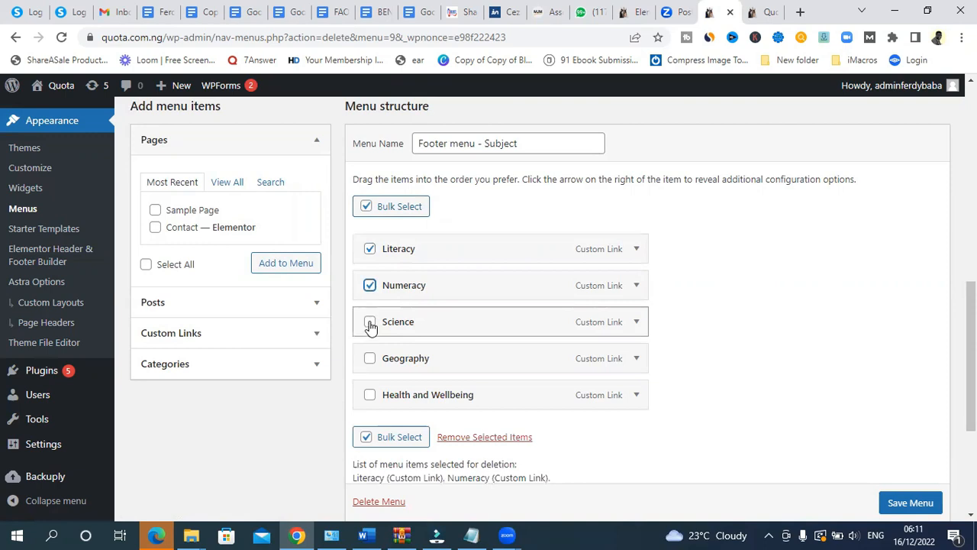
left_click(370, 323)
left_click(369, 359)
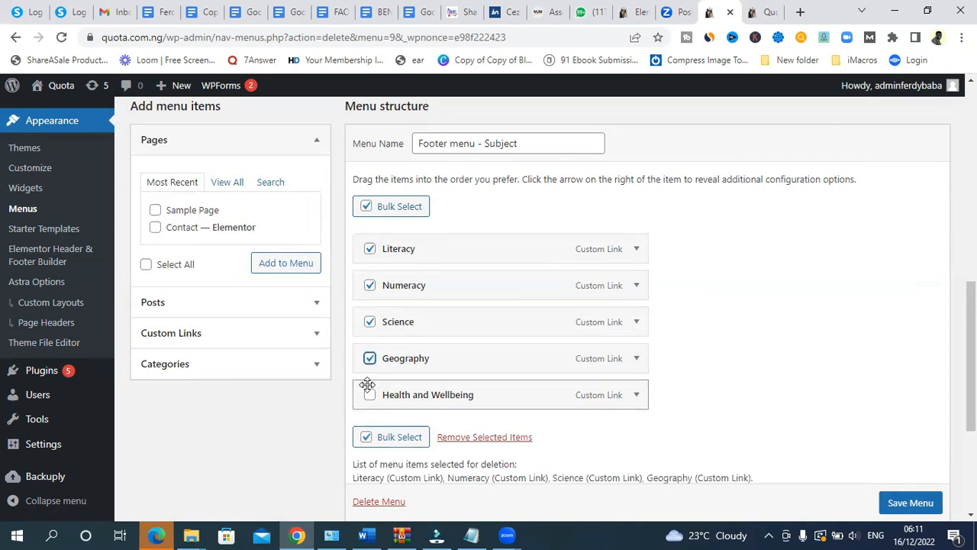
left_click(370, 396)
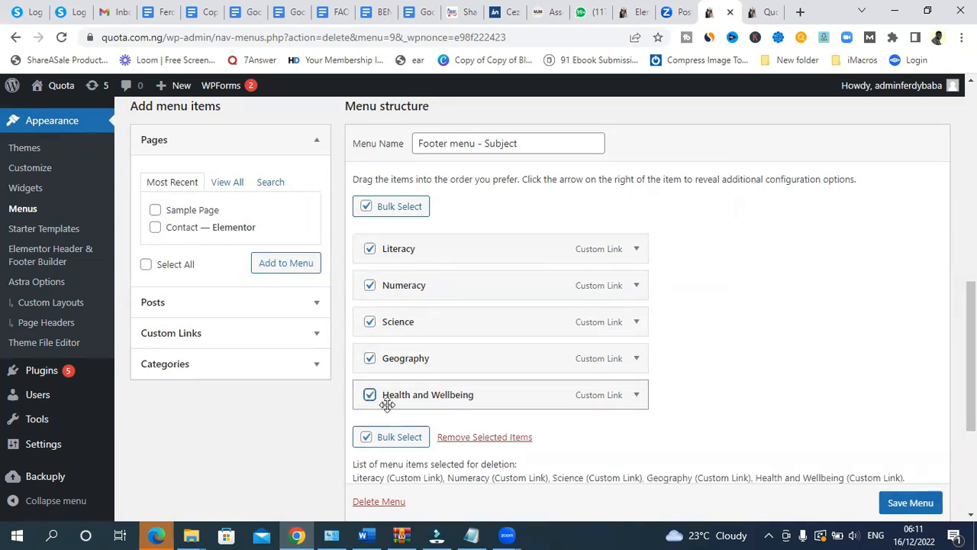
left_click(487, 439)
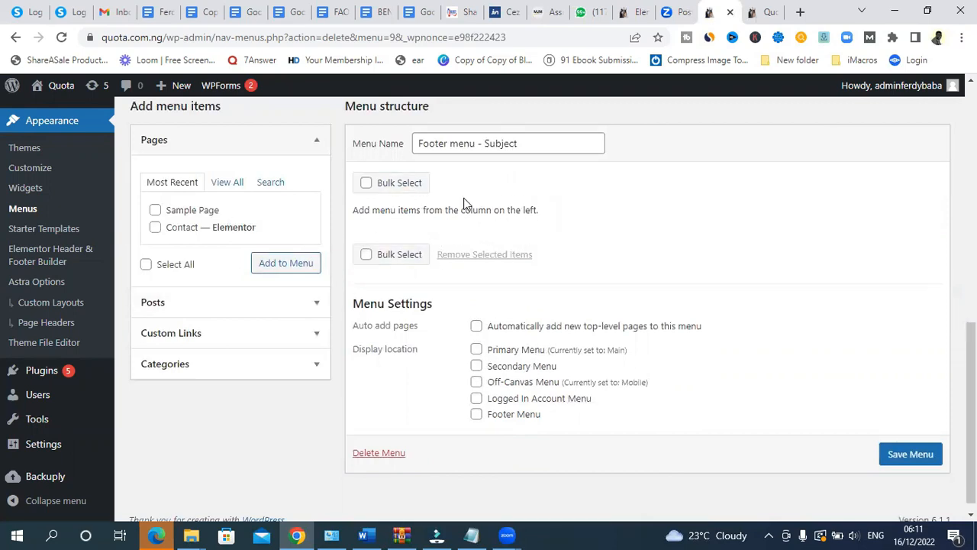
- Add the News, Other Events, Uncategorized and Weddings categories to Footer menu - Subject and save
left_click(275, 365)
left_click(221, 276)
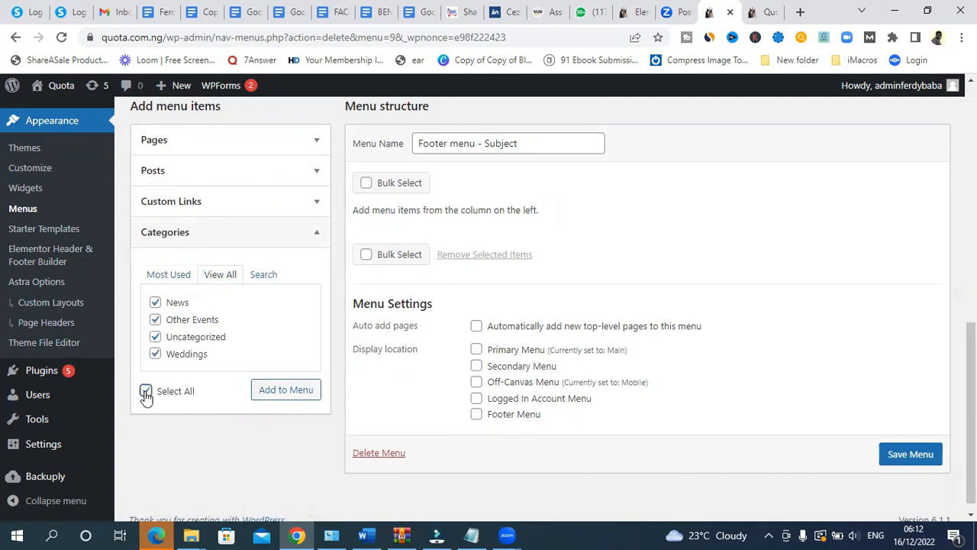
left_click(302, 391)
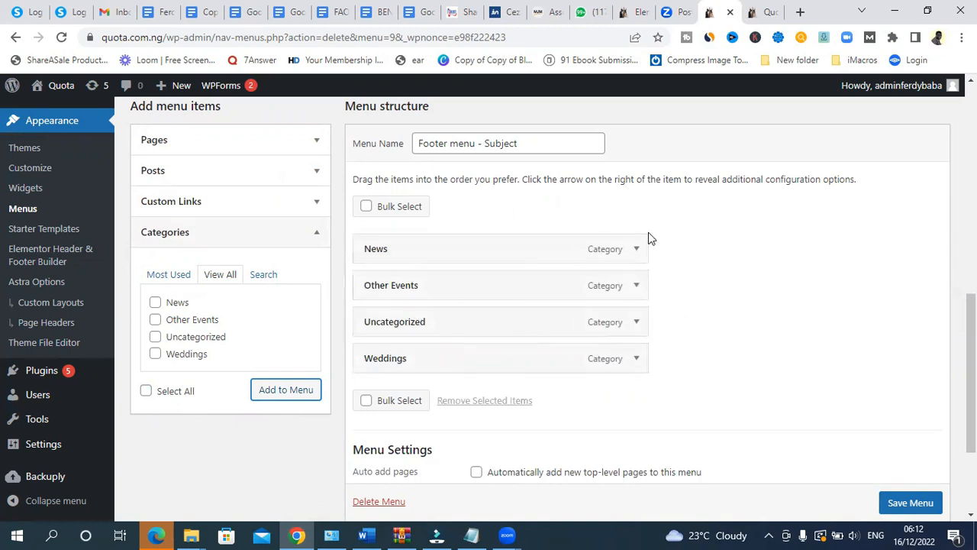
scroll(932, 382, "down", 2)
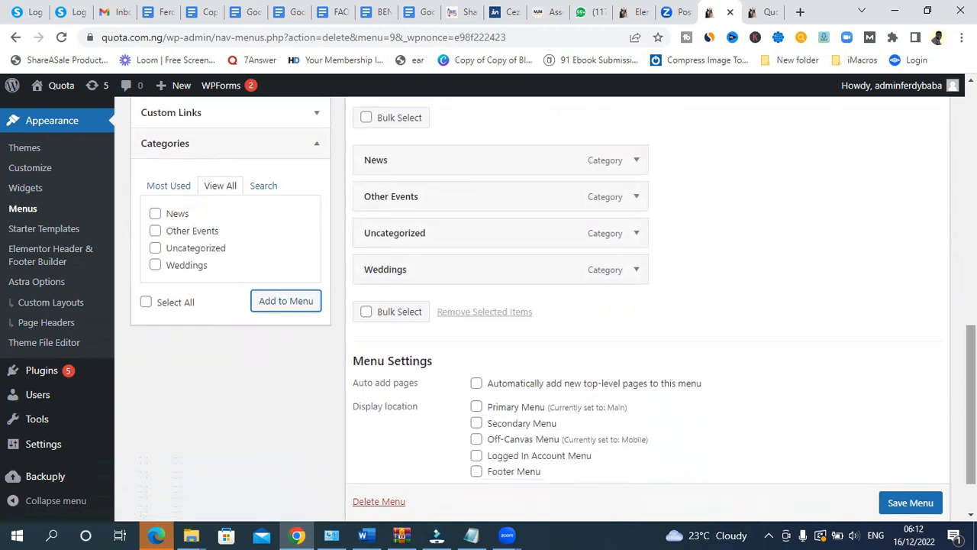
left_click(917, 502)
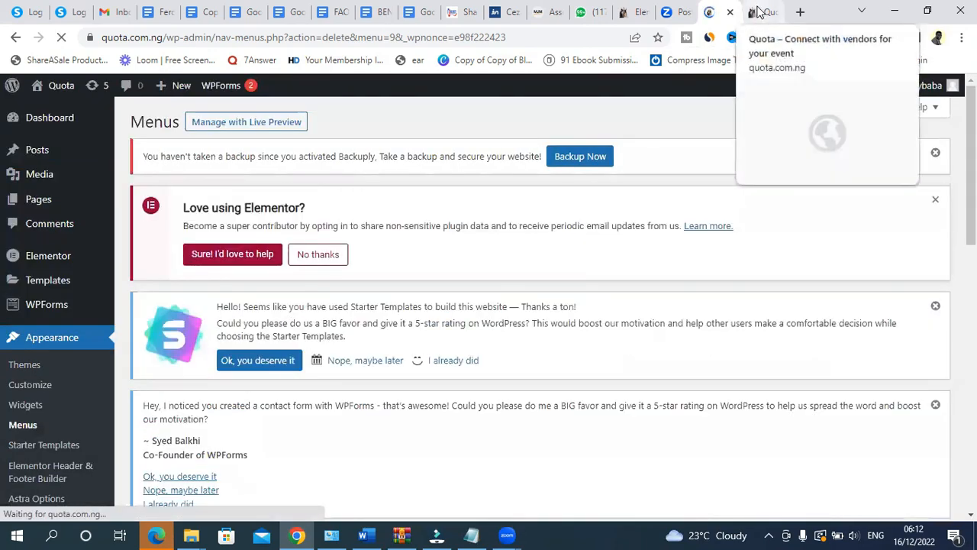
- Reload the live homepage to check the updated footer, then return to the menu editor
left_click(765, 9)
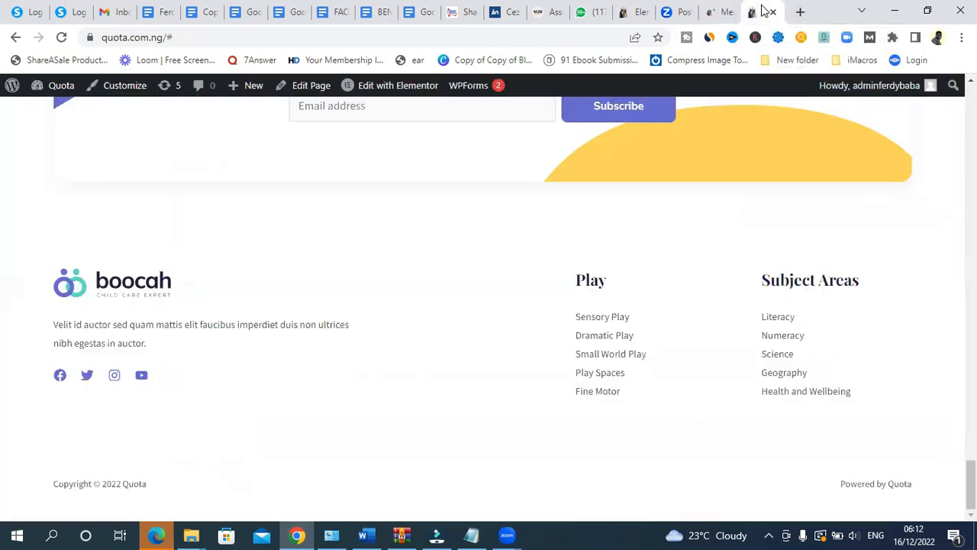
left_click(63, 37)
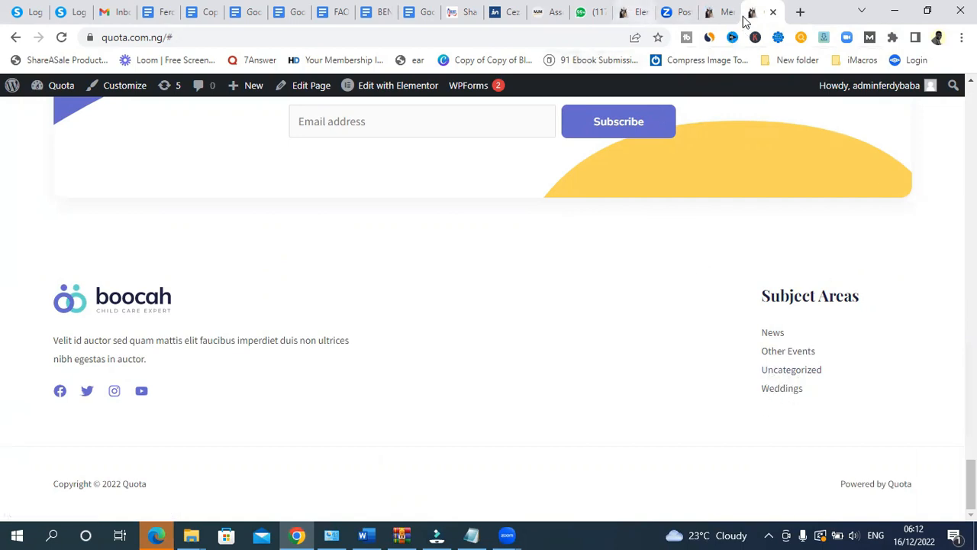
left_click(720, 12)
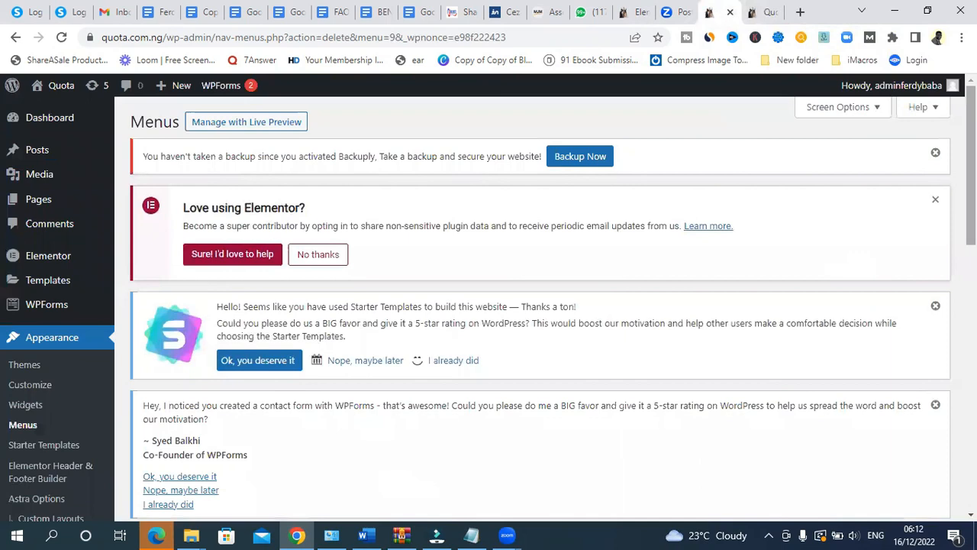
scroll(602, 294, "down", 8)
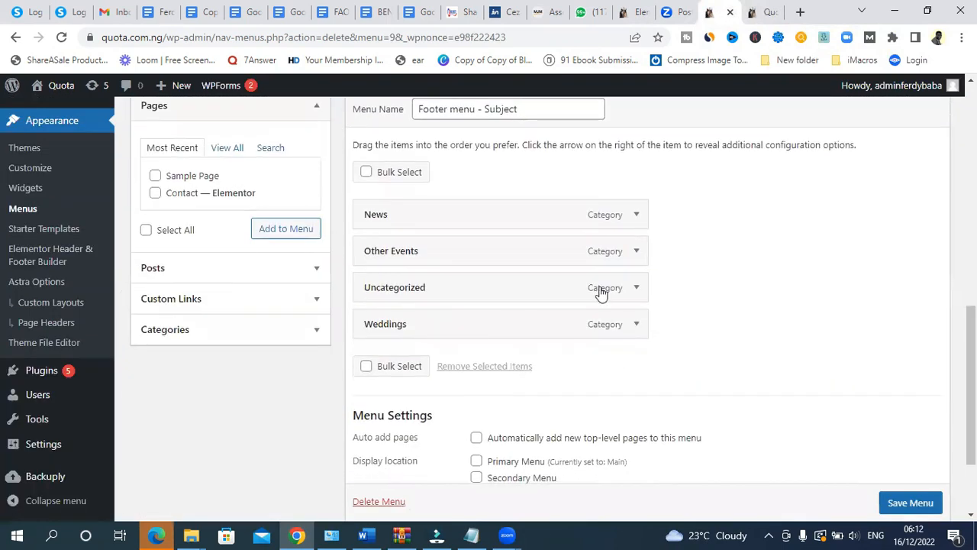
- Remove Uncategorized from Footer menu - Subject and save the menu
left_click(640, 295)
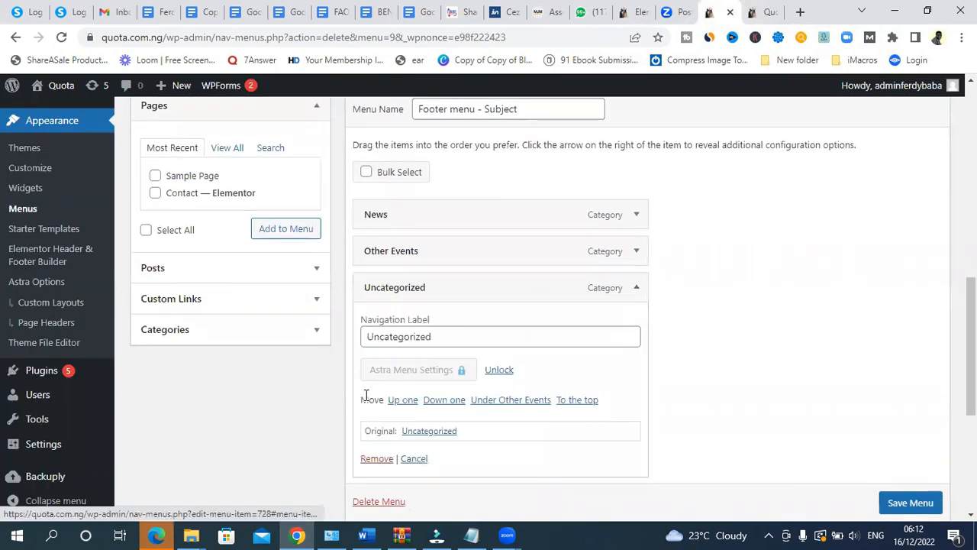
left_click(375, 458)
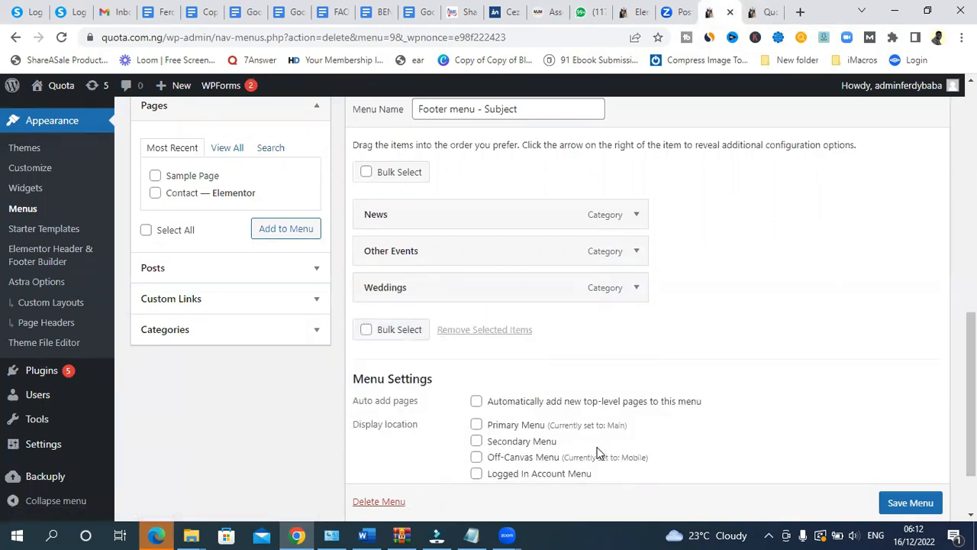
scroll(879, 516, "down", 1)
left_click(909, 486)
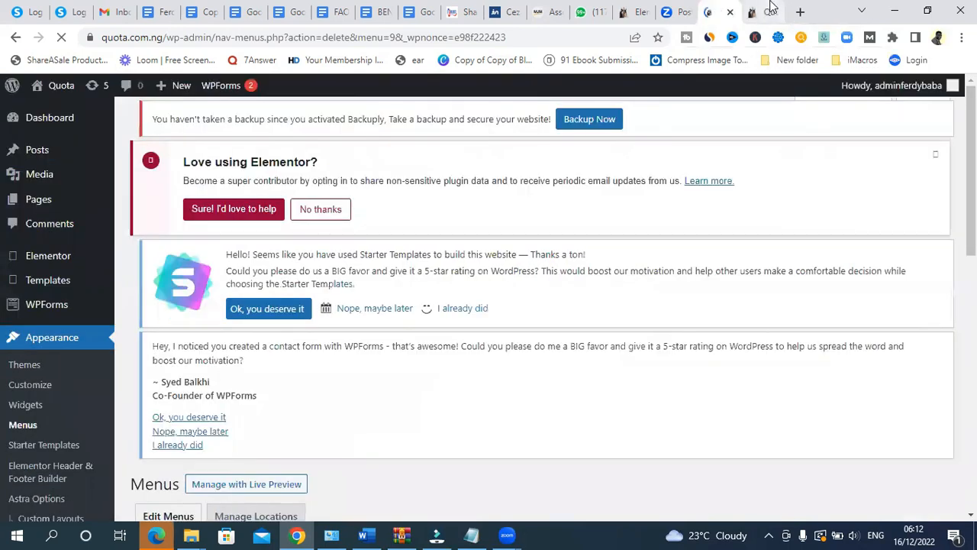
left_click(771, 7)
- Reload the homepage to confirm Subject Areas lists only News, Other Events and Weddings
left_click(62, 37)
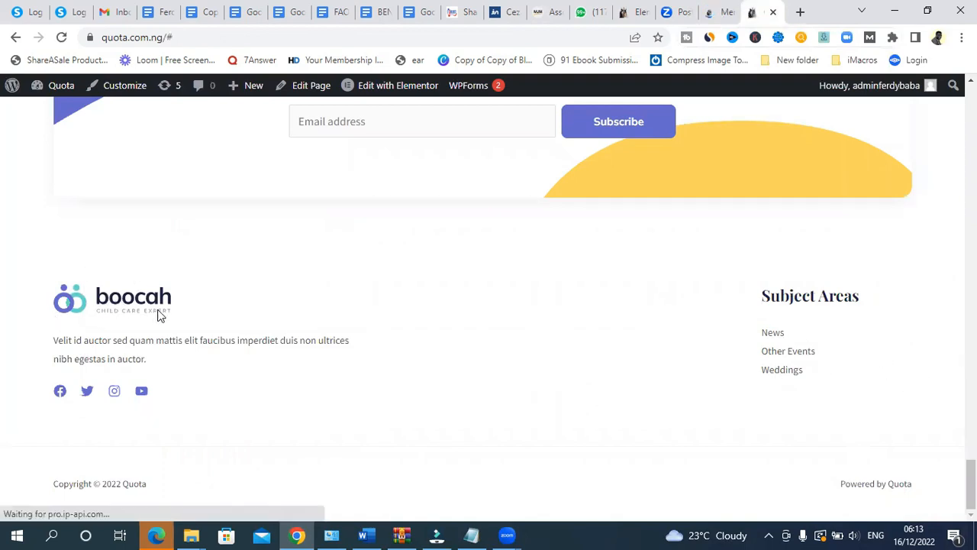
left_click_drag(972, 485, 972, 109)
left_click(722, 12)
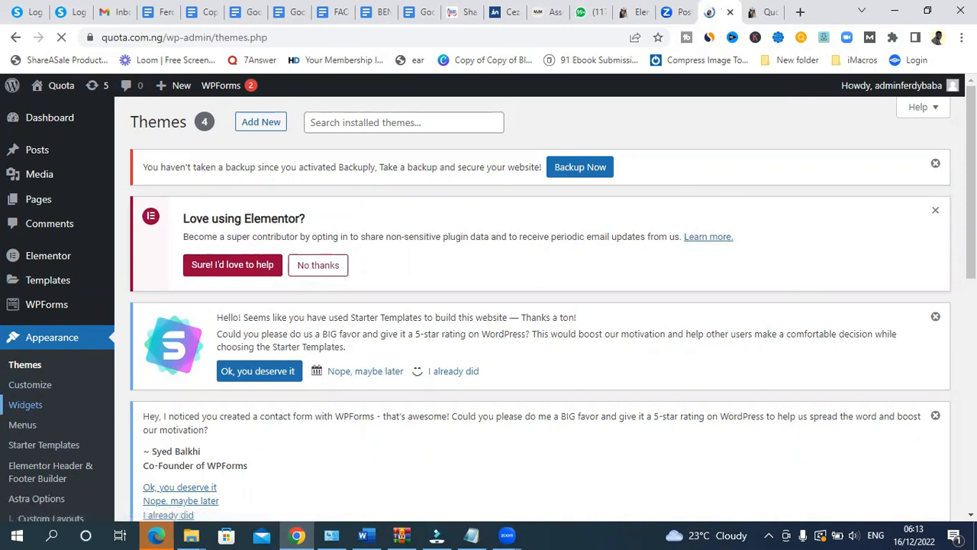
- Collapse Main Sidebar and expand Footer Builder Widget 1 to reveal its boocah logo image
scroll(22, 410, "down", 2)
scroll(45, 382, "down", 2)
scroll(45, 382, "down", 2)
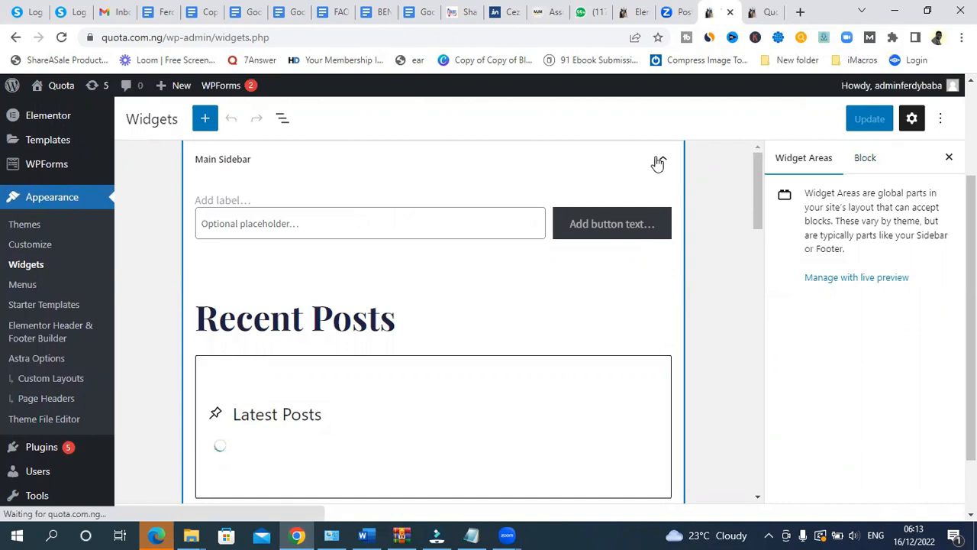
left_click(662, 162)
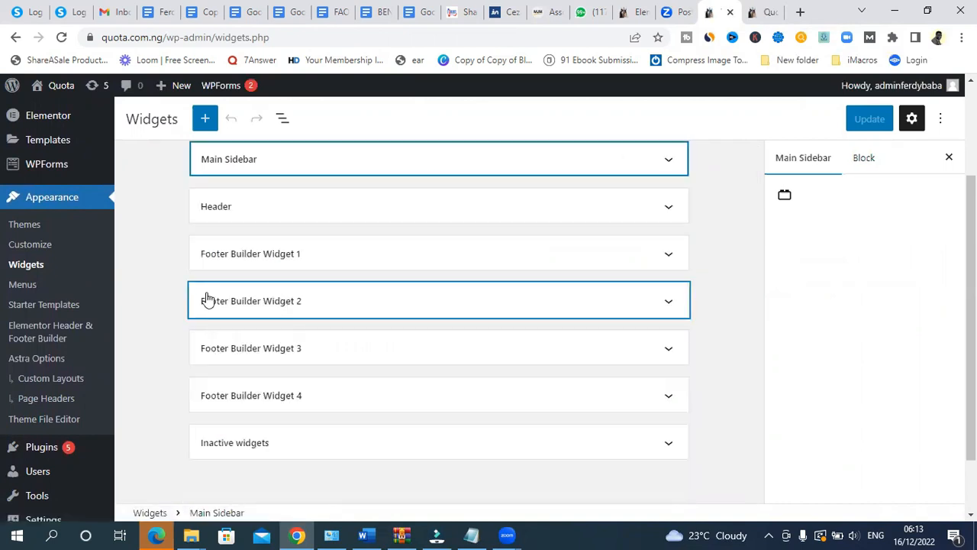
scroll(688, 283, "down", 1)
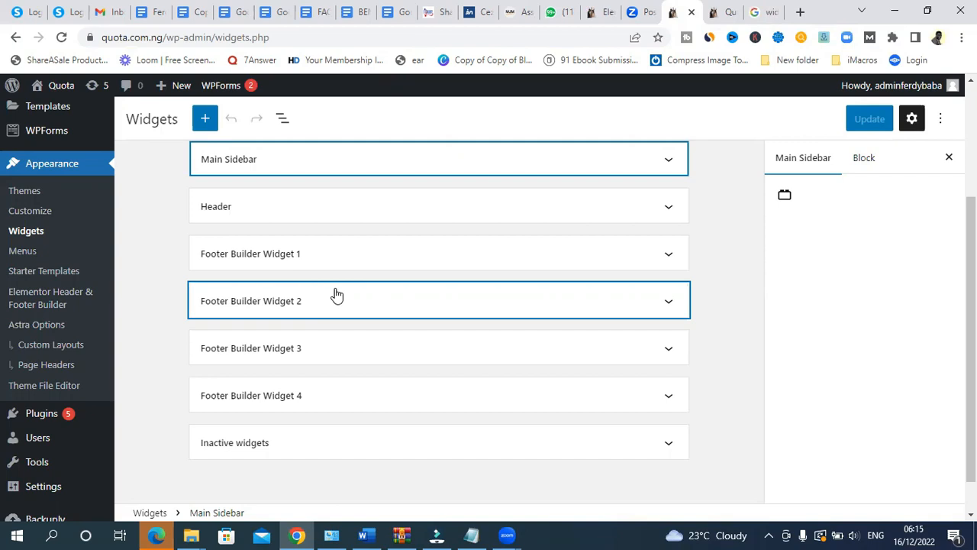
left_click(360, 248)
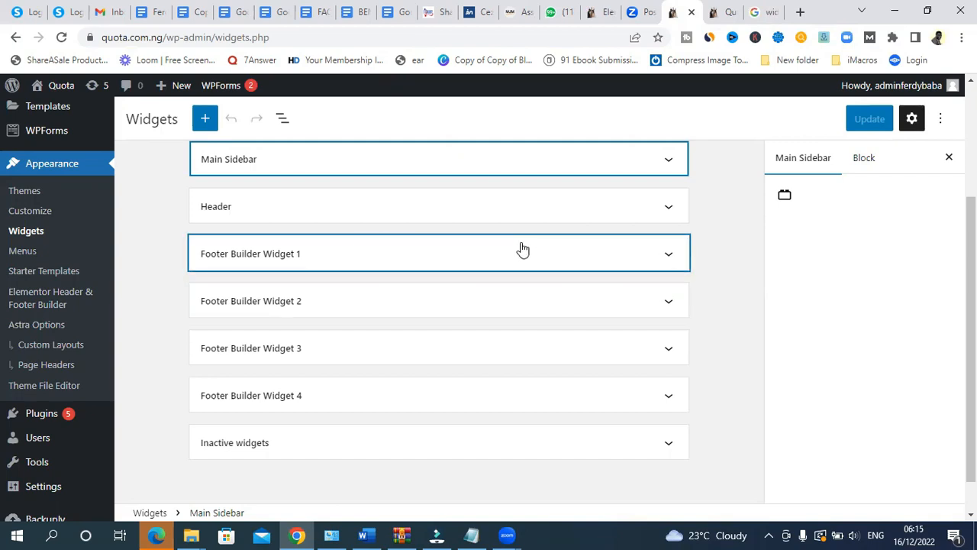
left_click(665, 257)
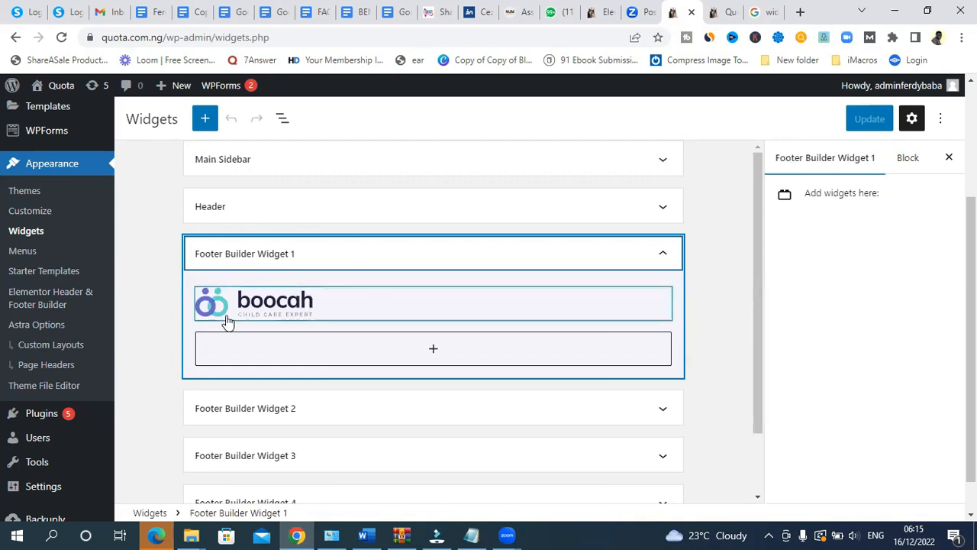
- Replace the footer widget's boocah logo with the QUOTA.COM.NG rings image and update the widgets
left_click(278, 304)
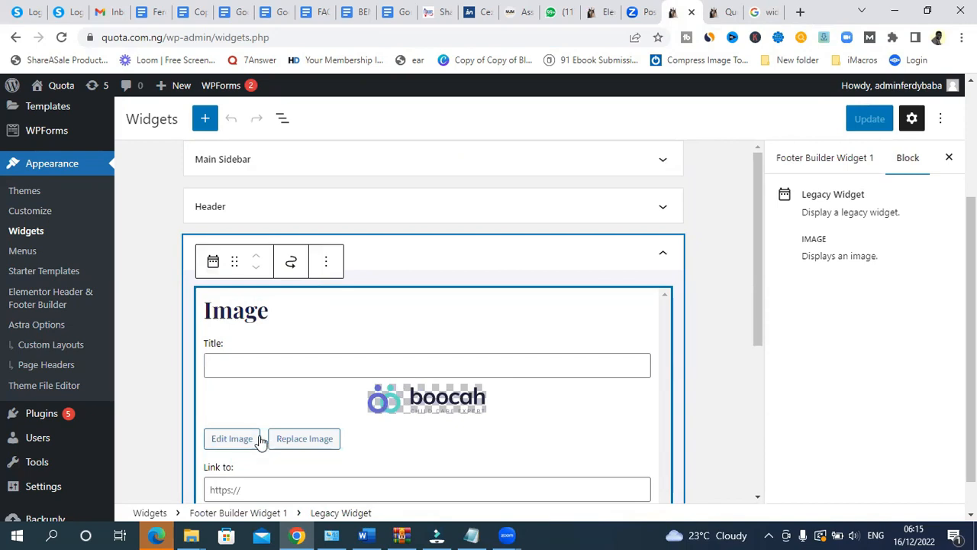
left_click(306, 441)
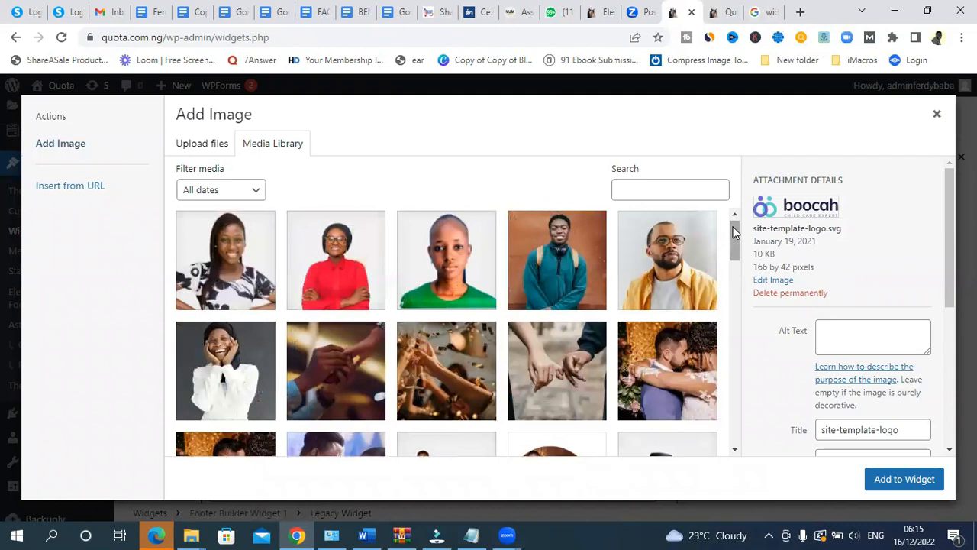
left_click_drag(737, 223, 740, 291)
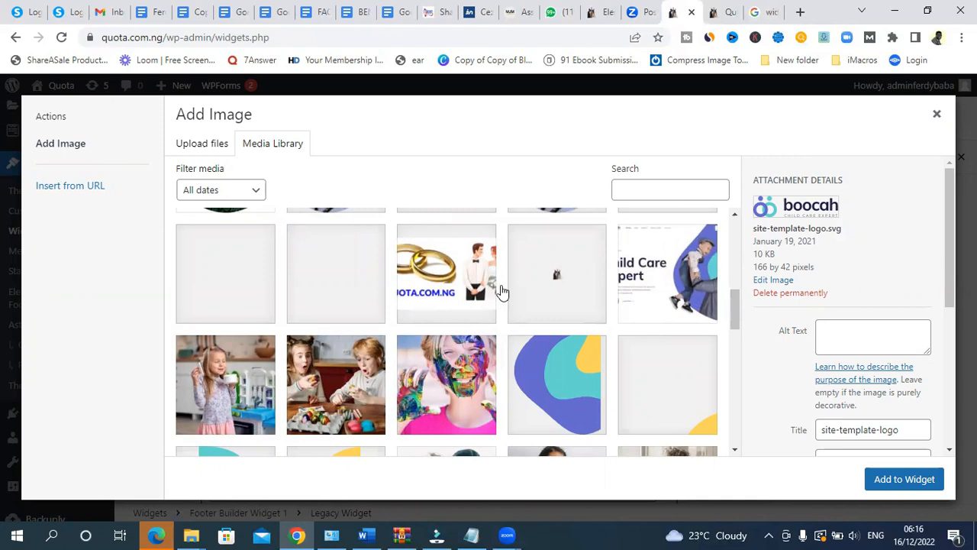
left_click(429, 269)
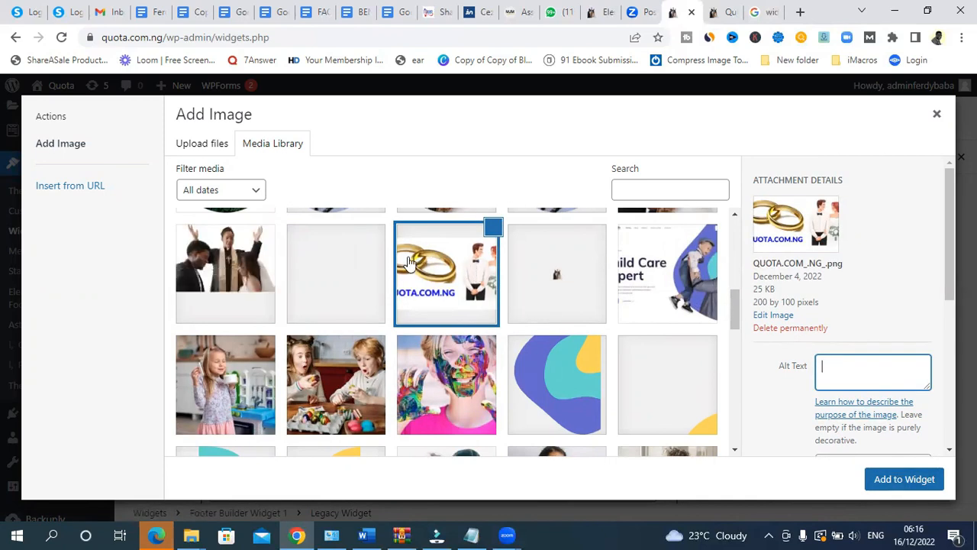
left_click(892, 486)
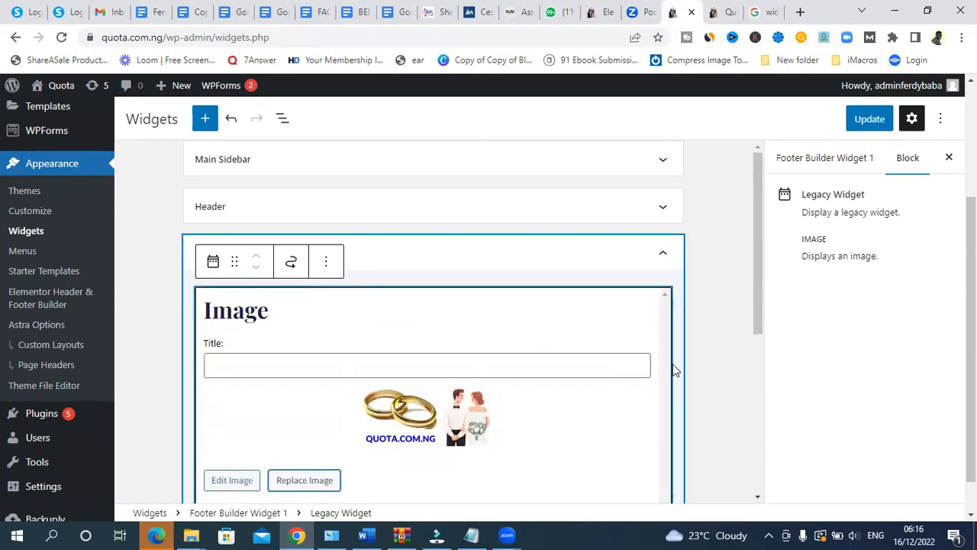
left_click_drag(757, 247, 757, 342)
left_click(870, 119)
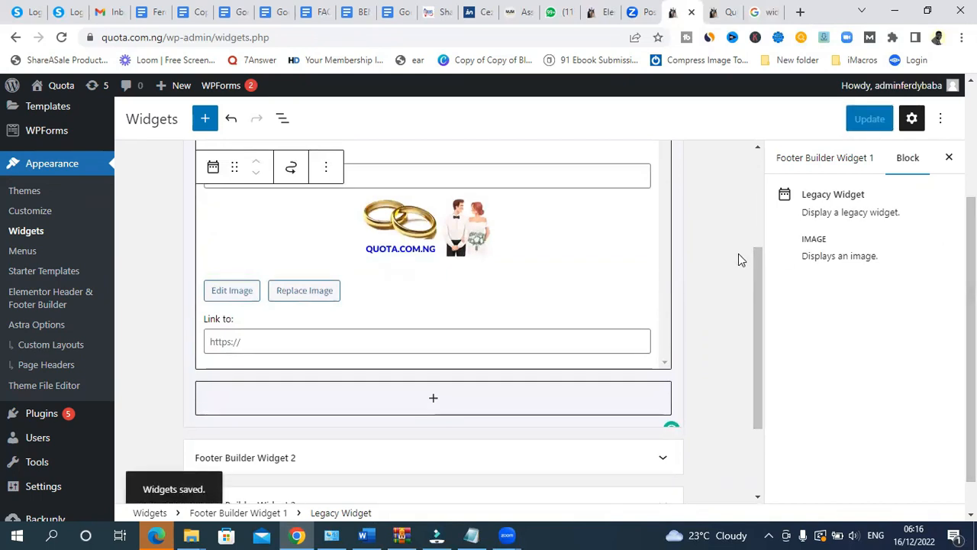
- Reload the homepage to verify the QUOTA.COM.NG footer logo, then collapse Footer Builder Widget 1
left_click(712, 11)
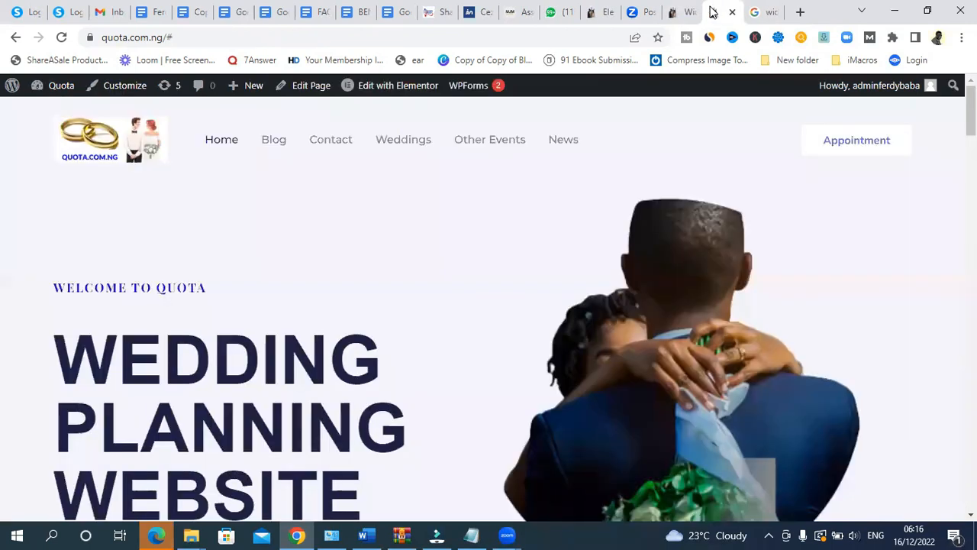
left_click(61, 37)
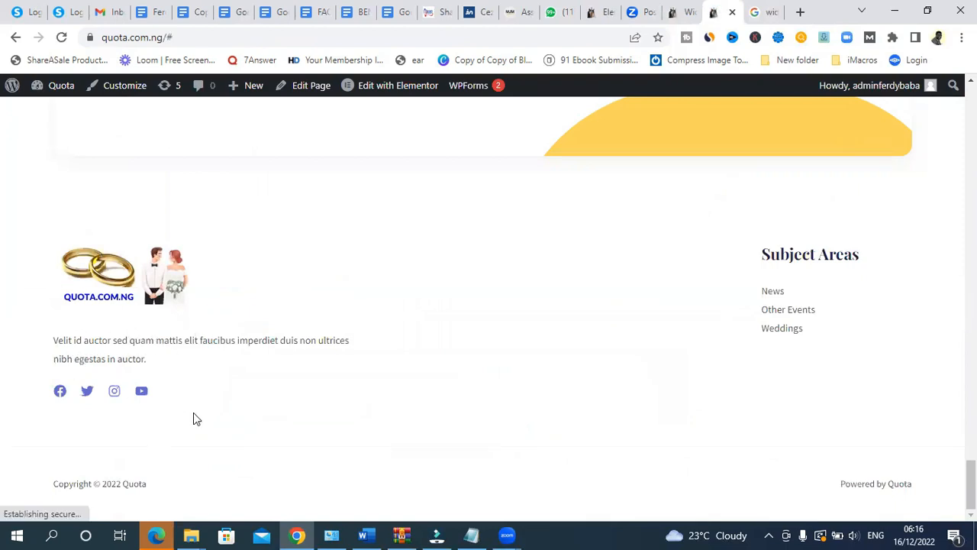
left_click(676, 11)
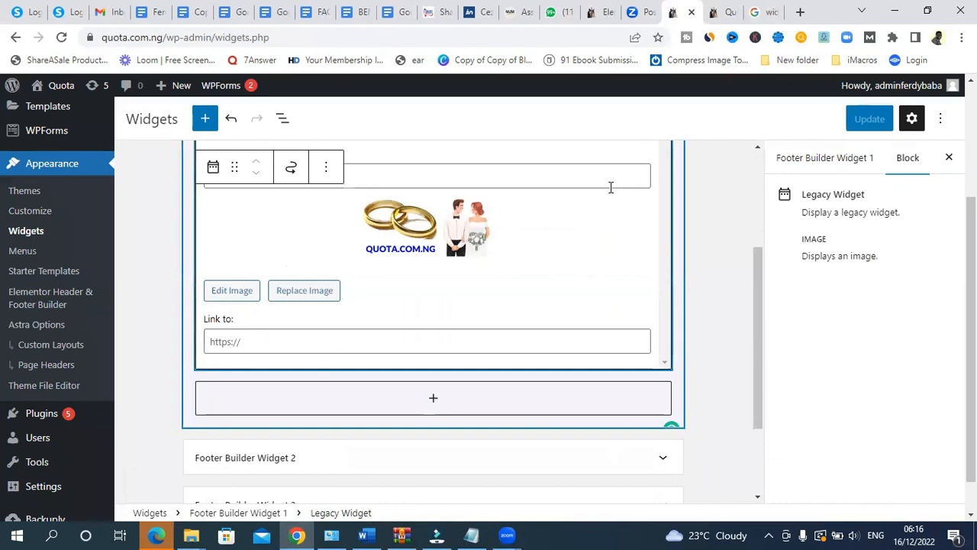
left_click_drag(758, 318, 784, 246)
left_click(662, 209)
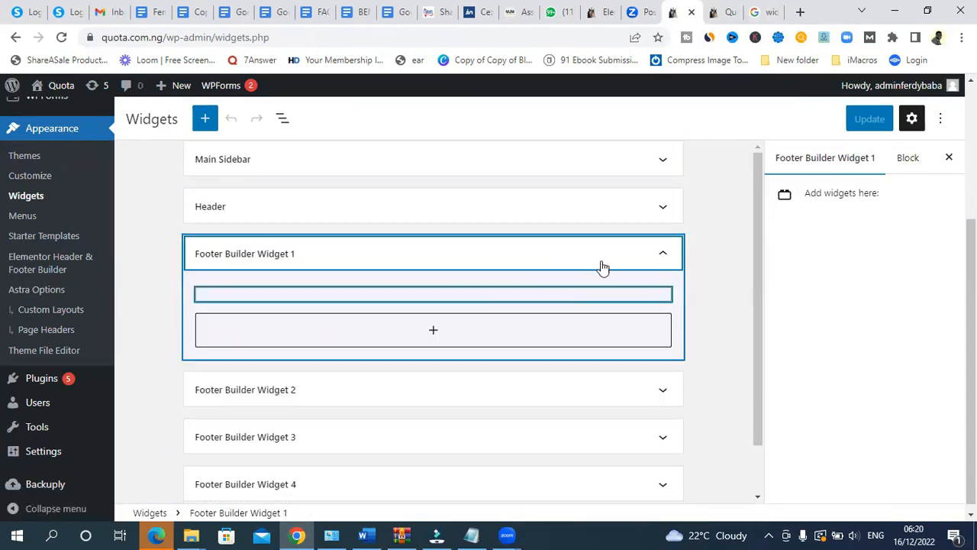
left_click(601, 256)
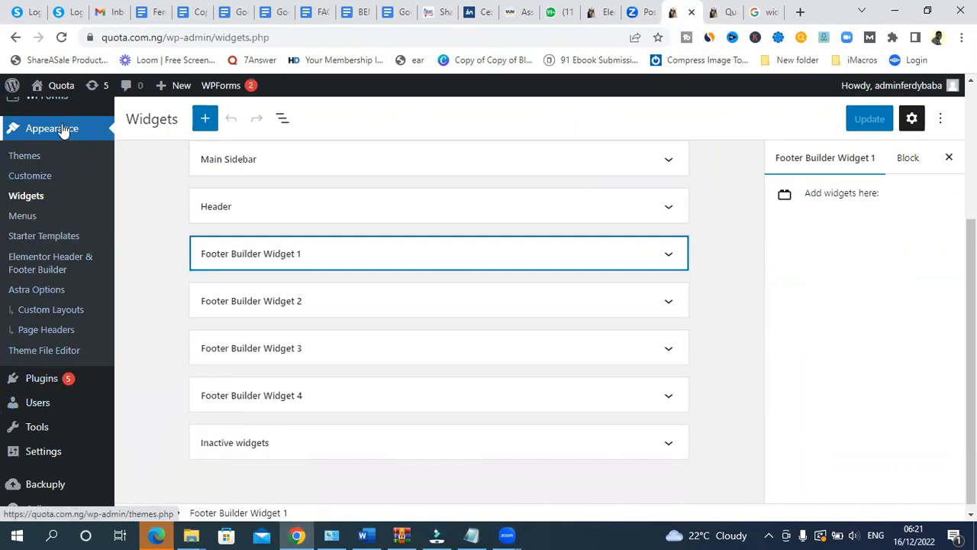
- Open the Customizer's Widgets panel and bring the footer's QUOTA.COM.NG logo and placeholder blurb into view
scroll(36, 219, "up", 5)
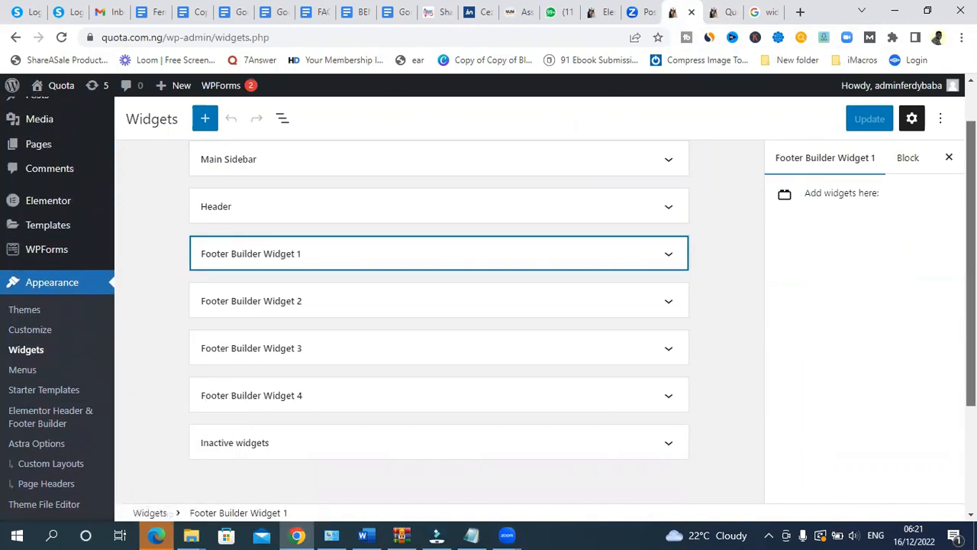
left_click(59, 117)
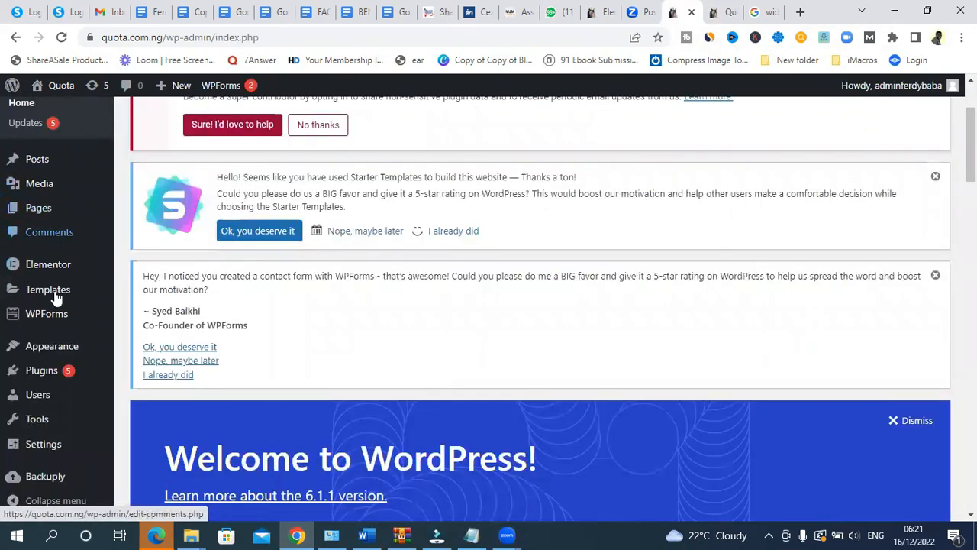
mouse_move(50, 352)
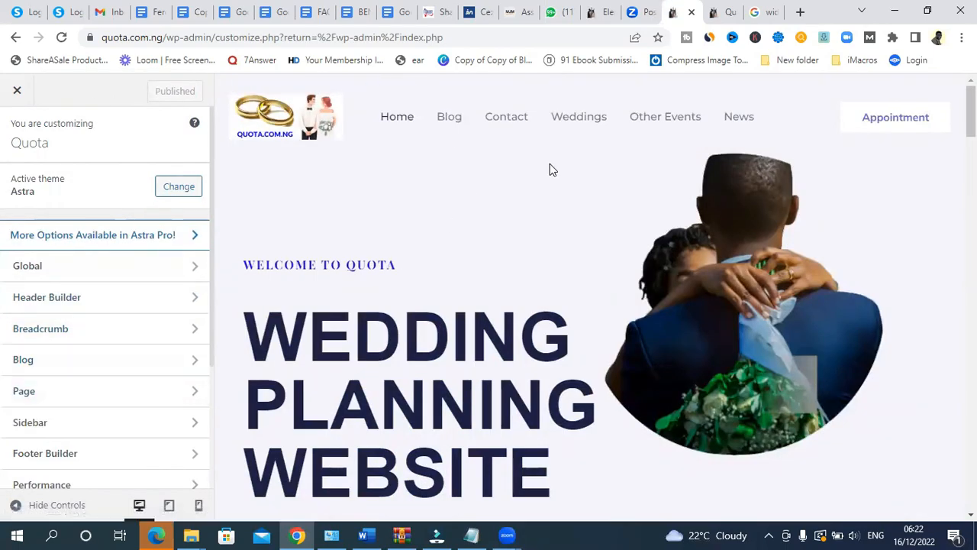
scroll(802, 145, "down", 1)
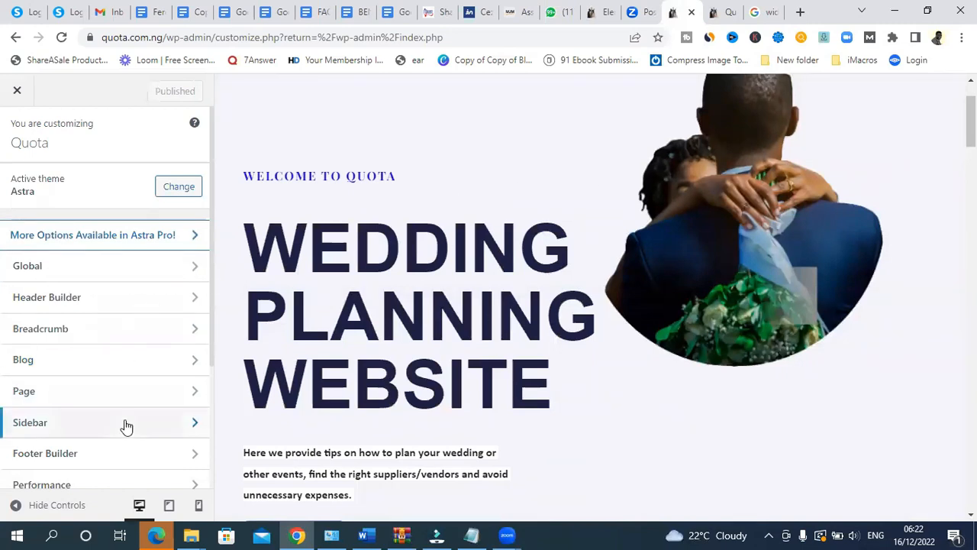
left_click_drag(213, 202, 212, 341)
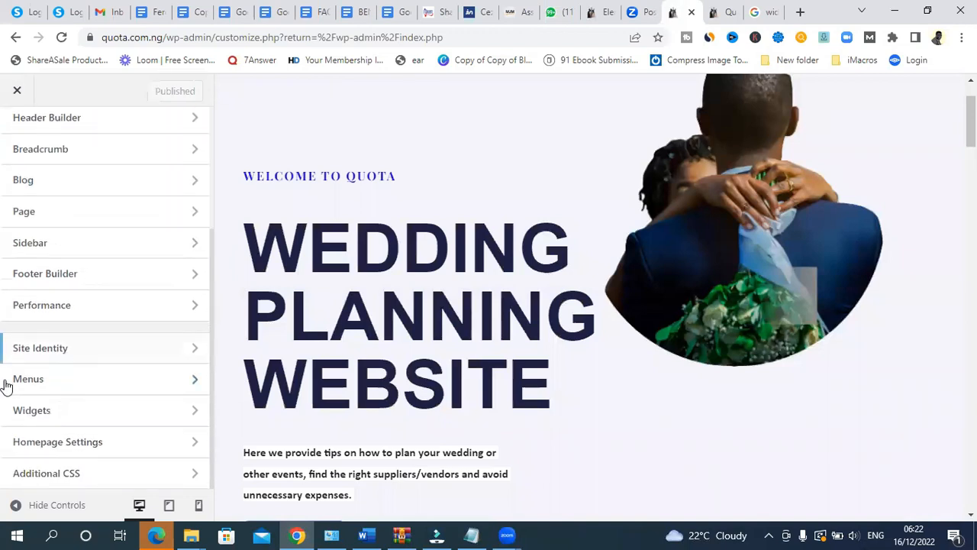
left_click(46, 413)
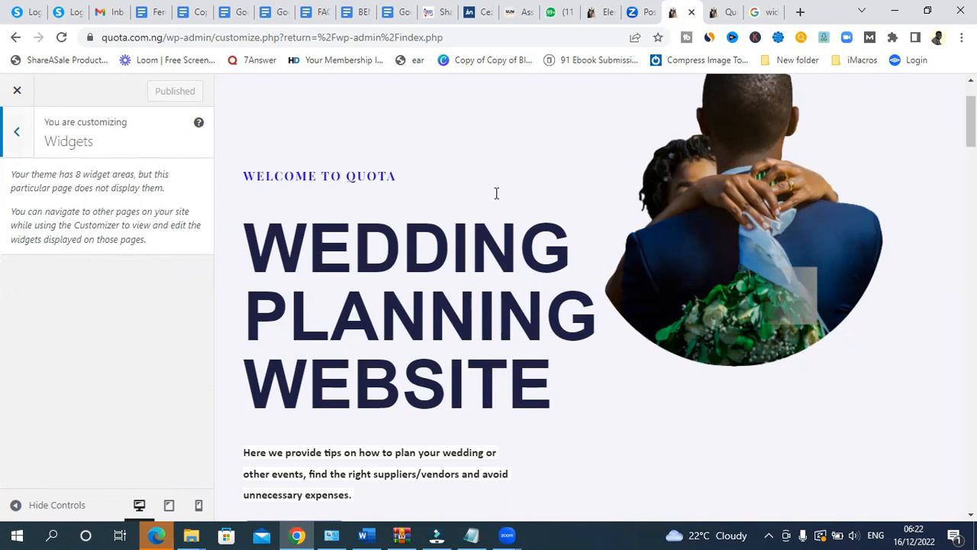
scroll(589, 298, "down", 20)
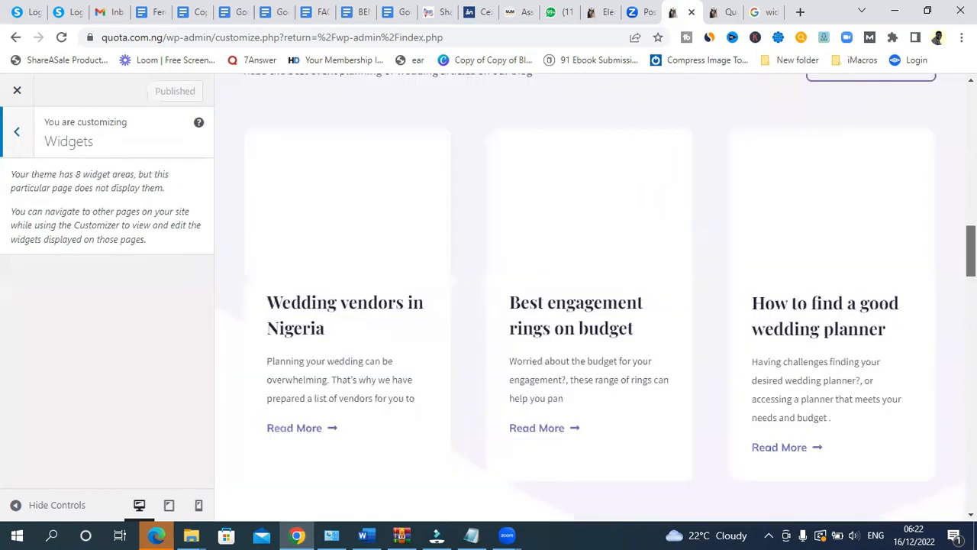
scroll(321, 340, "down", 5)
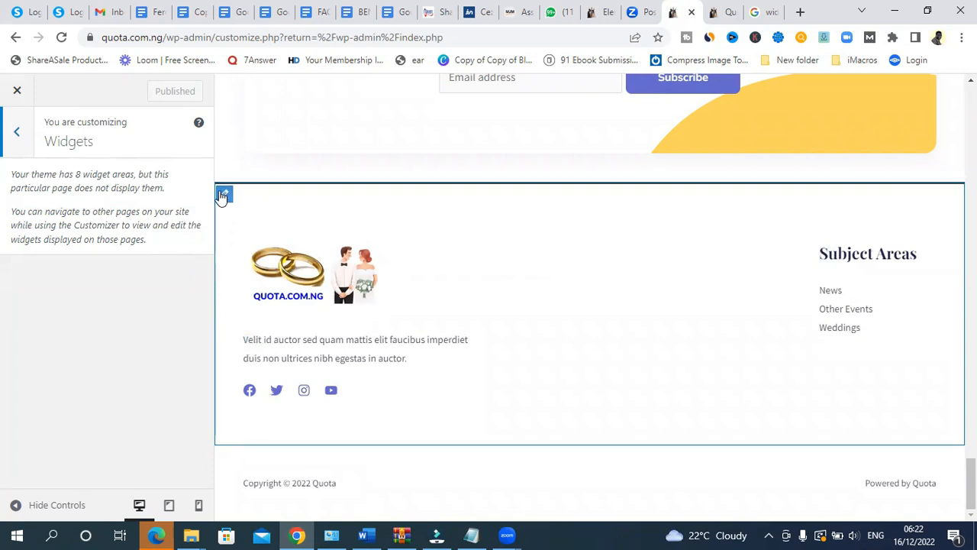
- Replace the footer's HTML 1 placeholder text with a disclaimer about no affiliation with event planners or vendors
left_click(252, 344)
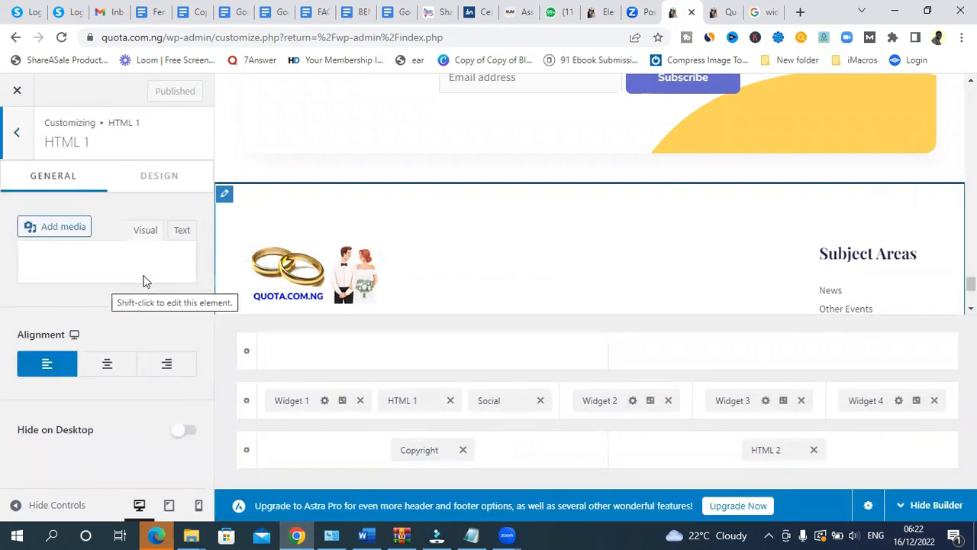
left_click_drag(66, 445, 34, 389)
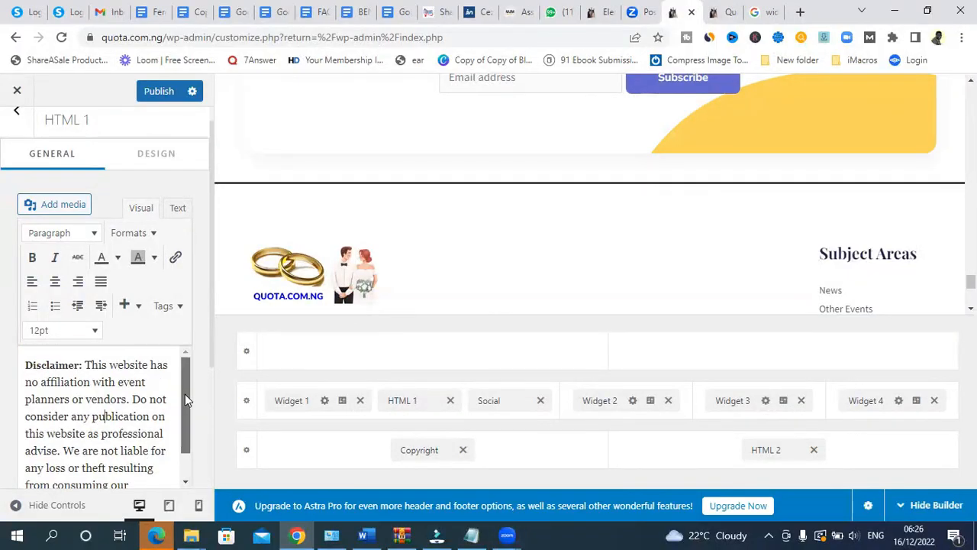
left_click_drag(185, 394, 189, 443)
scroll(188, 405, "up", 2)
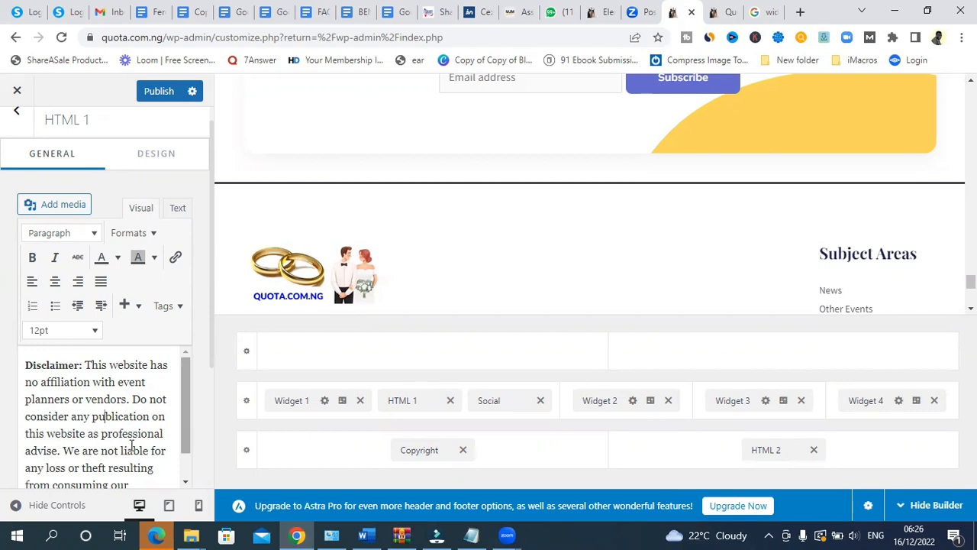
left_click_drag(184, 403, 185, 349)
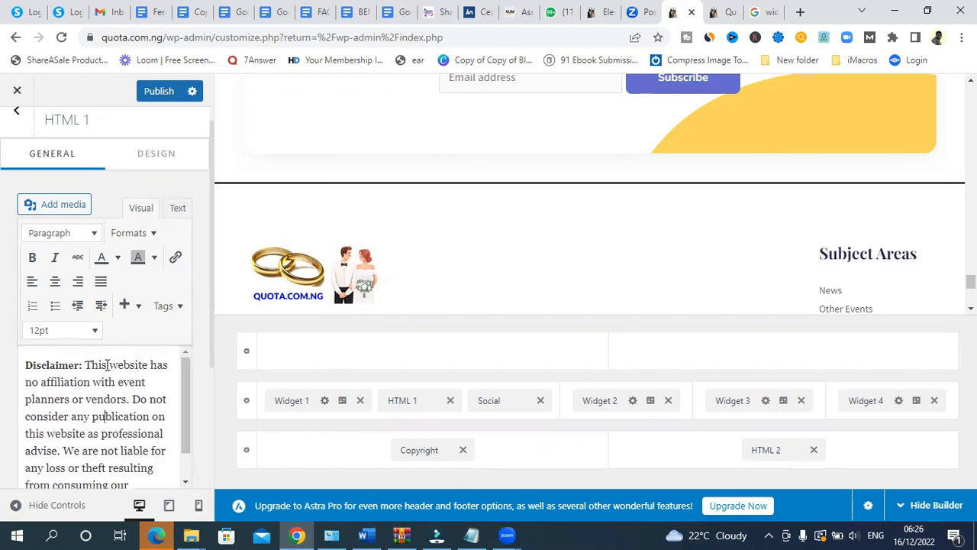
- Set the whole disclaimer text to a 10pt font size
left_click_drag(81, 365, 4, 367)
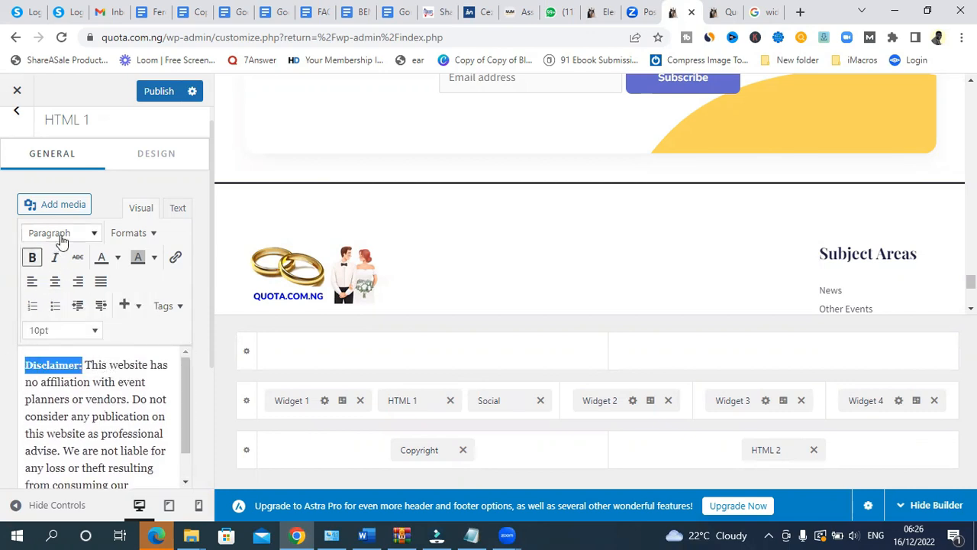
left_click(88, 394)
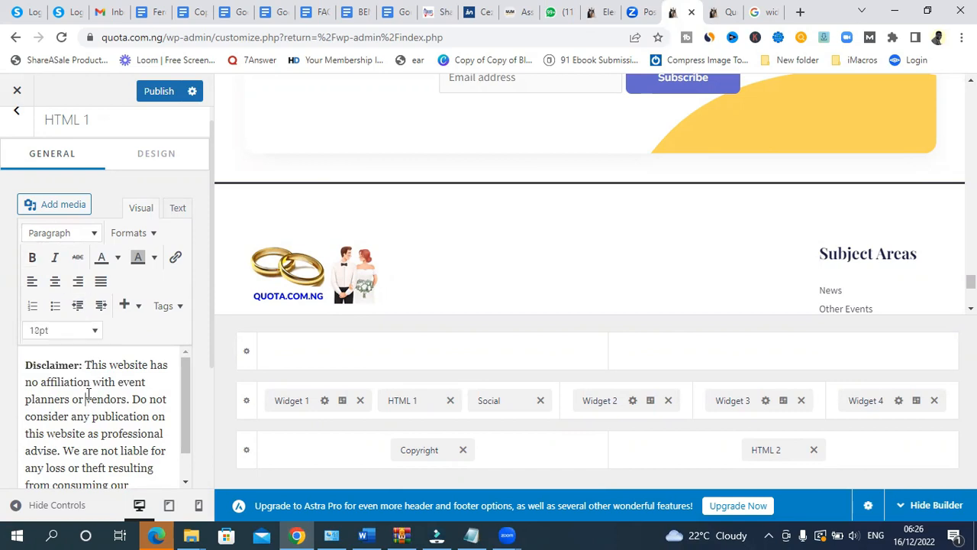
key("ctrl+a")
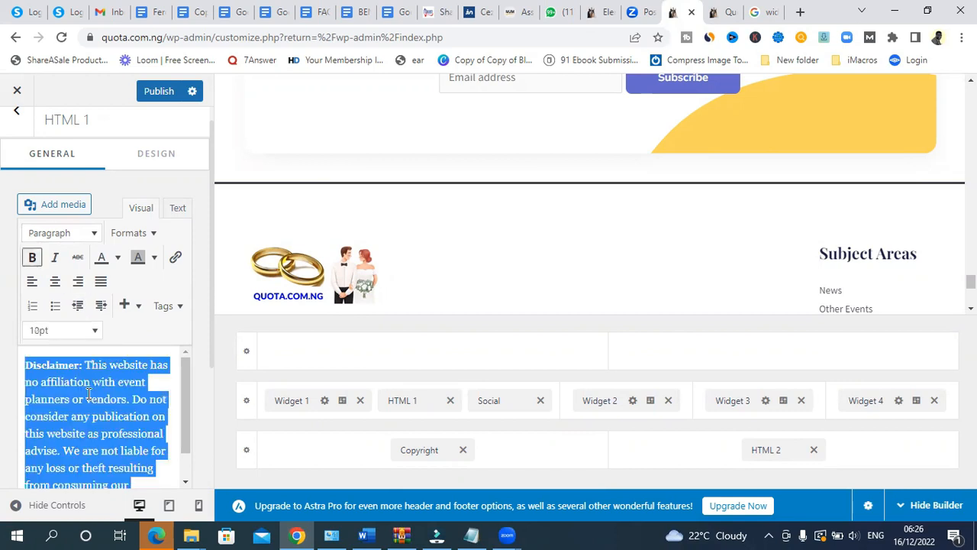
left_click(65, 232)
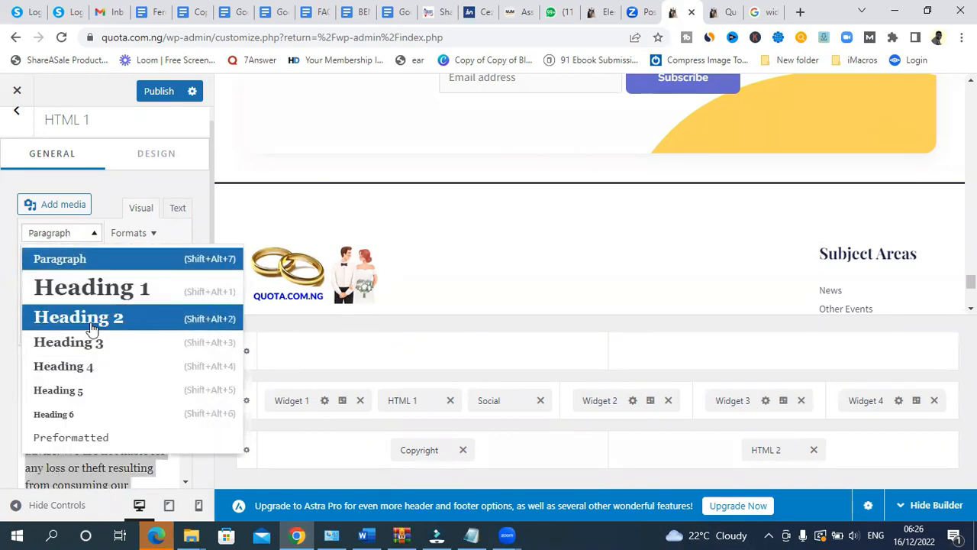
left_click(90, 237)
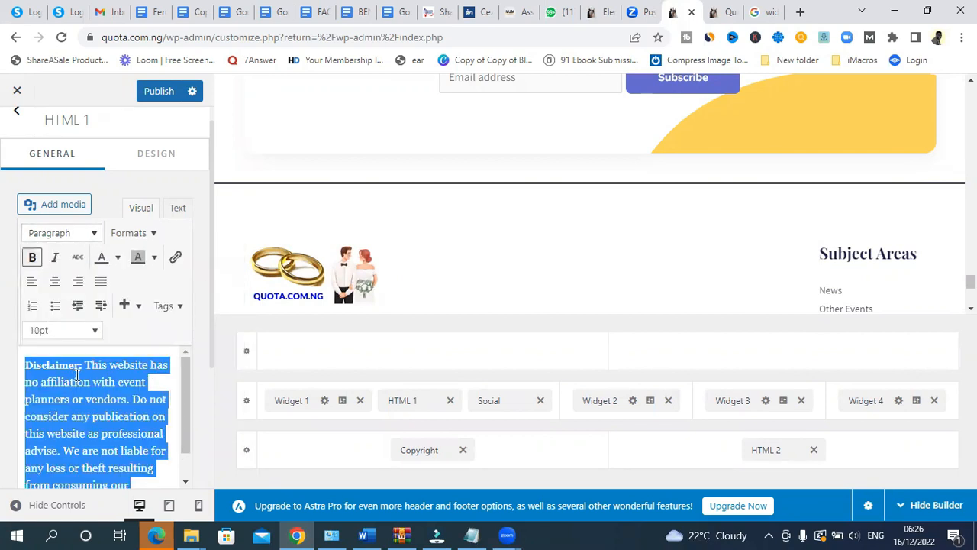
left_click_drag(85, 368, 51, 366)
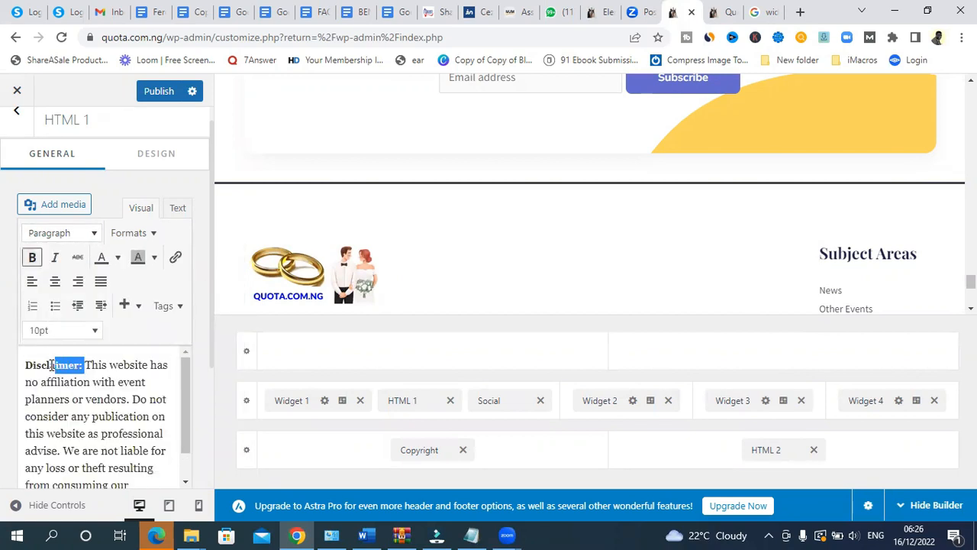
left_click(83, 393)
key("ctrl+a")
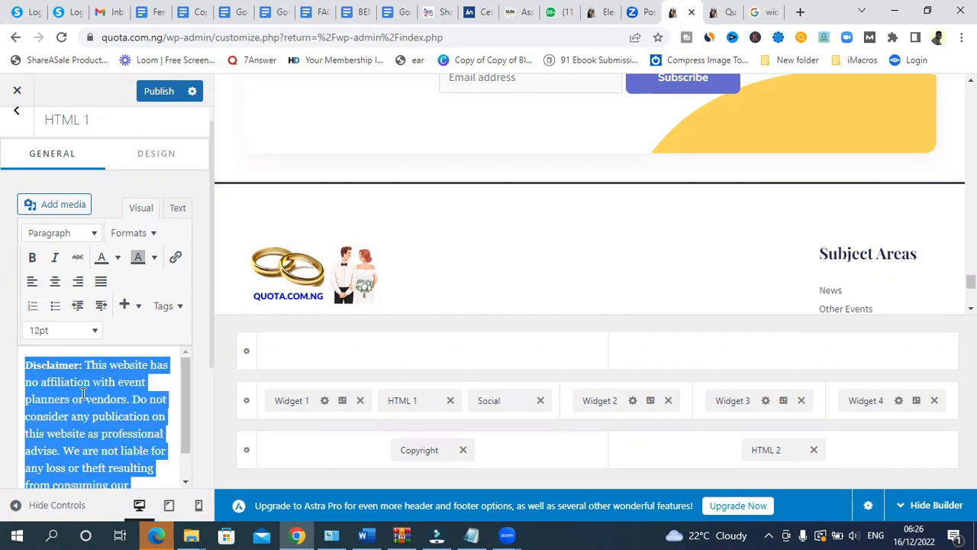
left_click(62, 339)
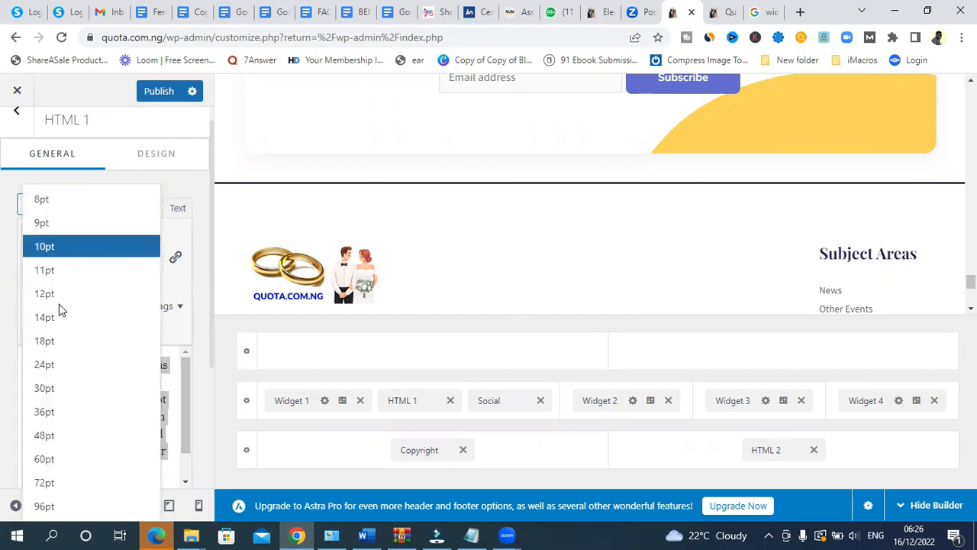
left_click(65, 246)
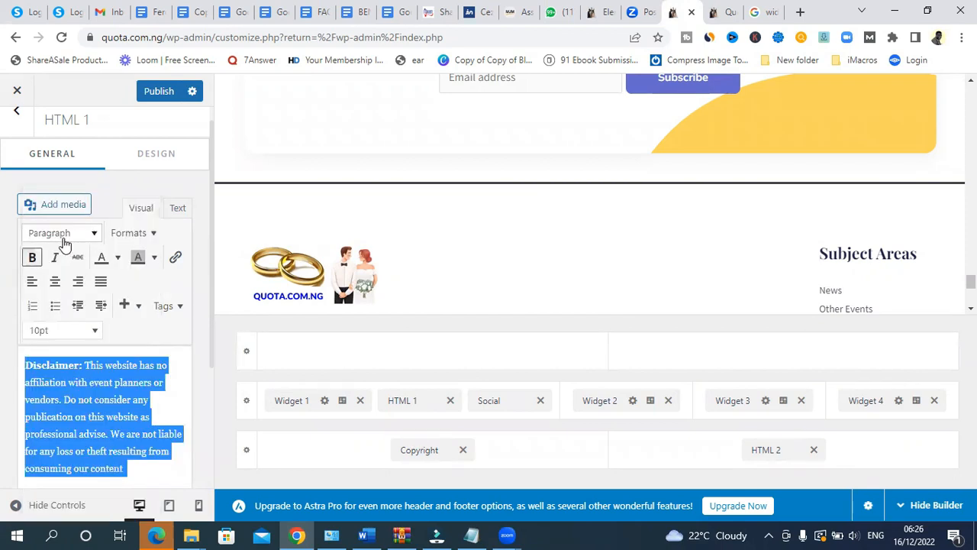
left_click(69, 378)
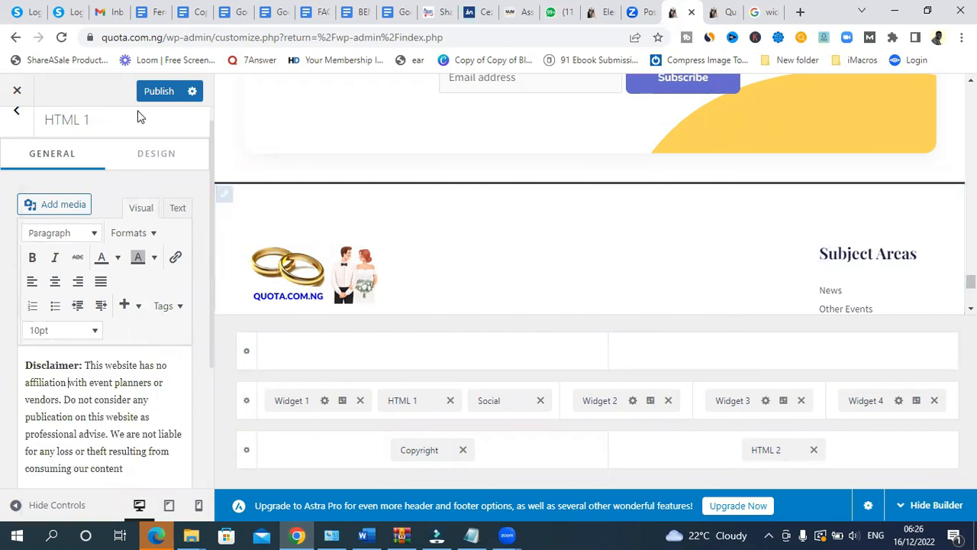
- Publish the footer disclaimer and open the footer's Social Icons settings
left_click(162, 91)
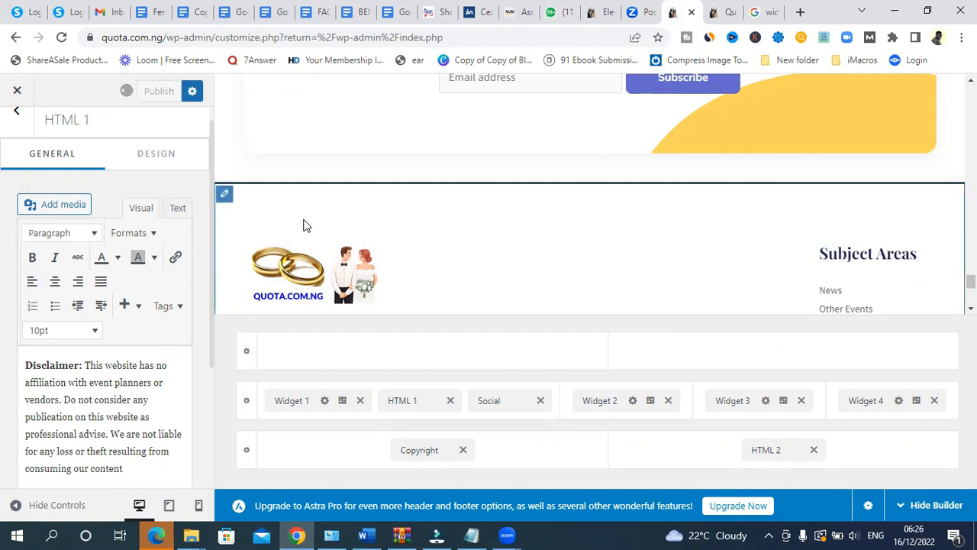
left_click_drag(971, 282, 972, 290)
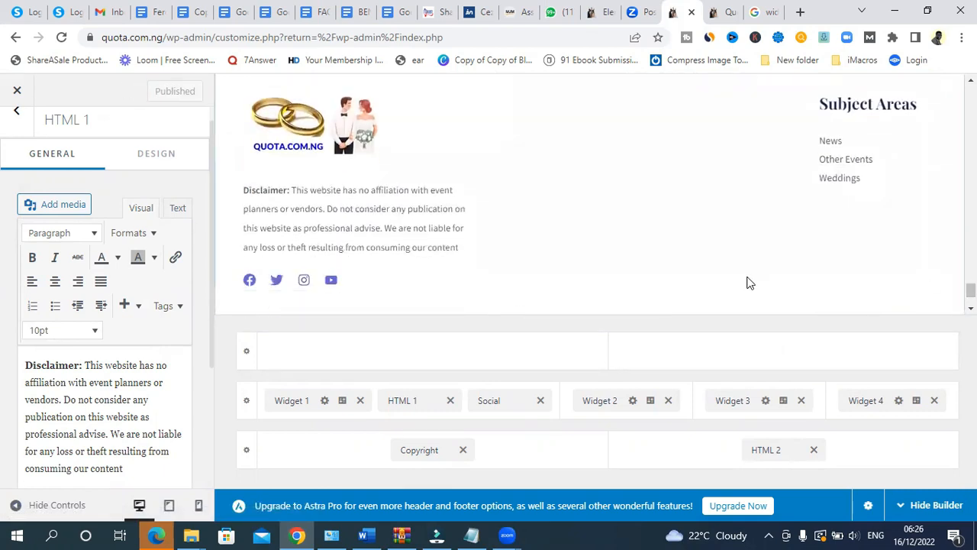
mouse_move(251, 285)
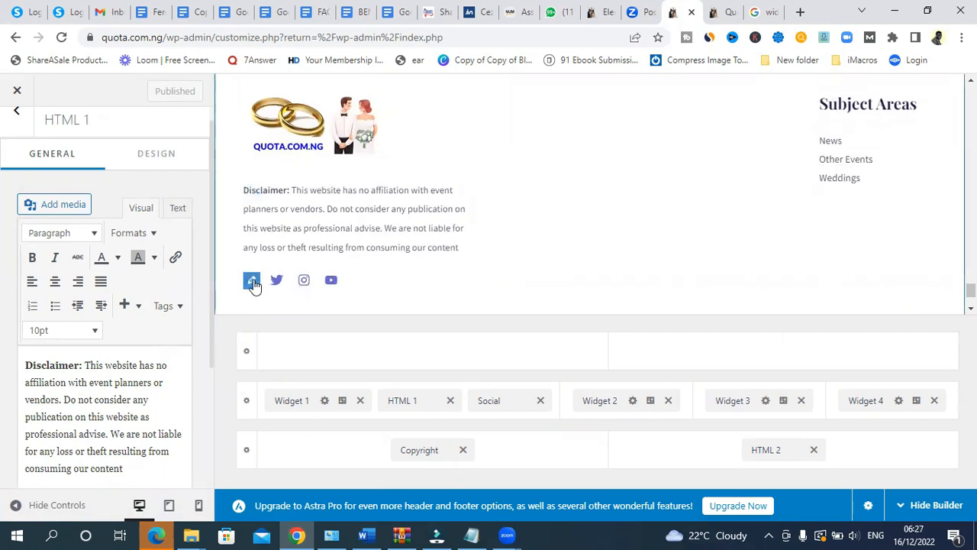
left_click(251, 282)
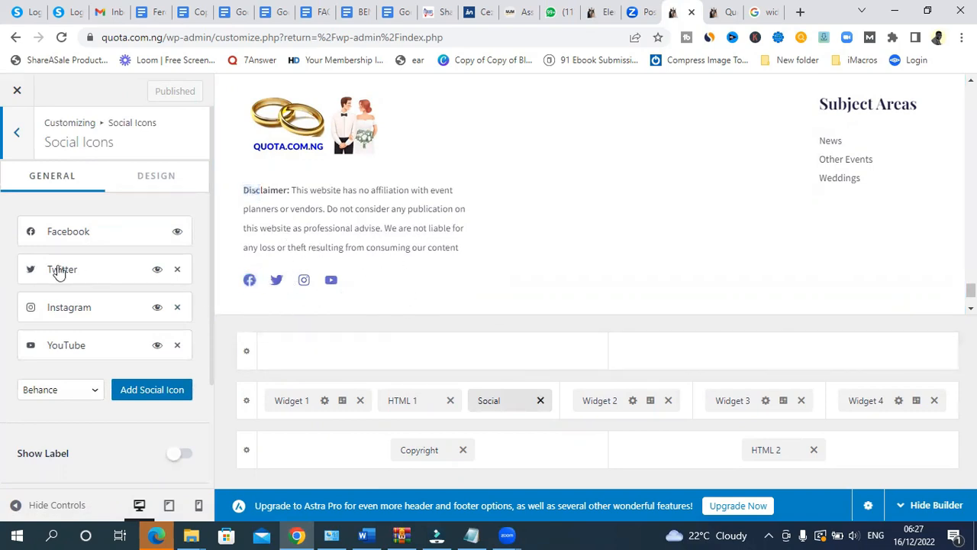
- Hide the Facebook, Twitter, Instagram and YouTube social icon items
left_click(70, 233)
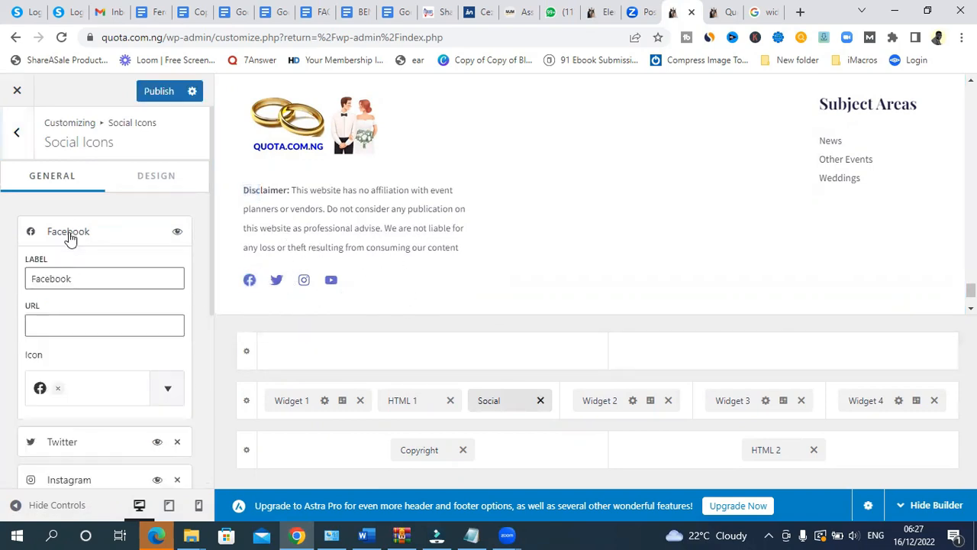
left_click(55, 325)
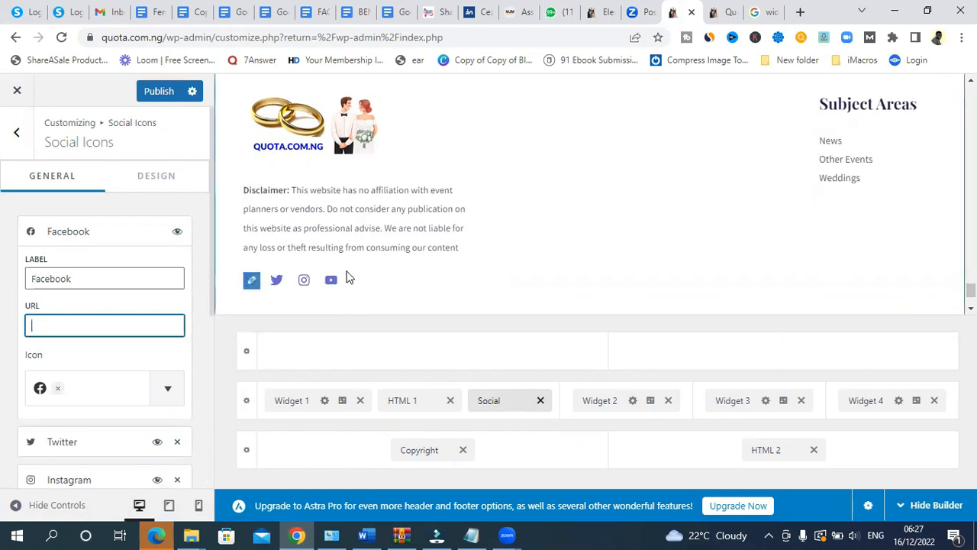
left_click(276, 284)
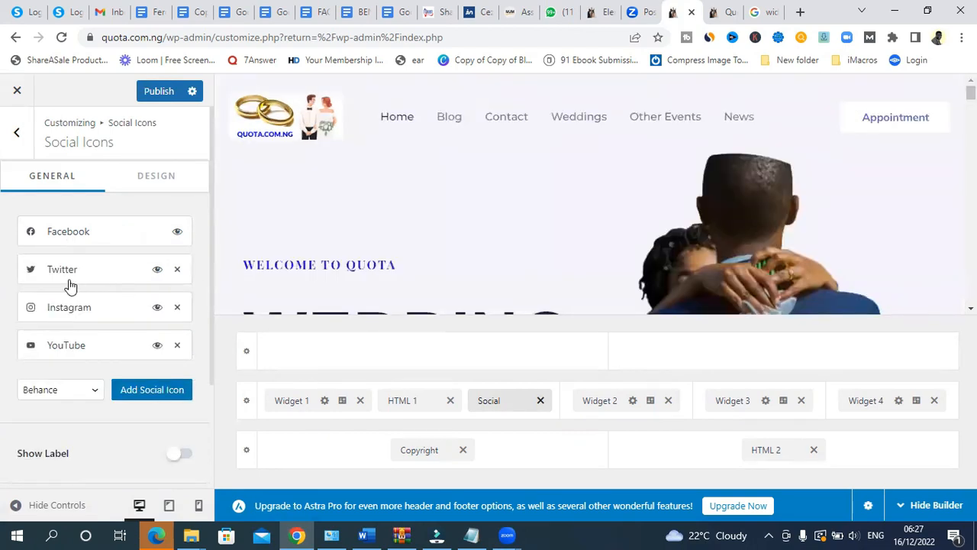
left_click(74, 272)
left_click(74, 272)
left_click(67, 313)
left_click(68, 313)
left_click(71, 353)
left_click(71, 353)
- Publish the hidden social icons and return the preview to the homepage top
left_click(157, 92)
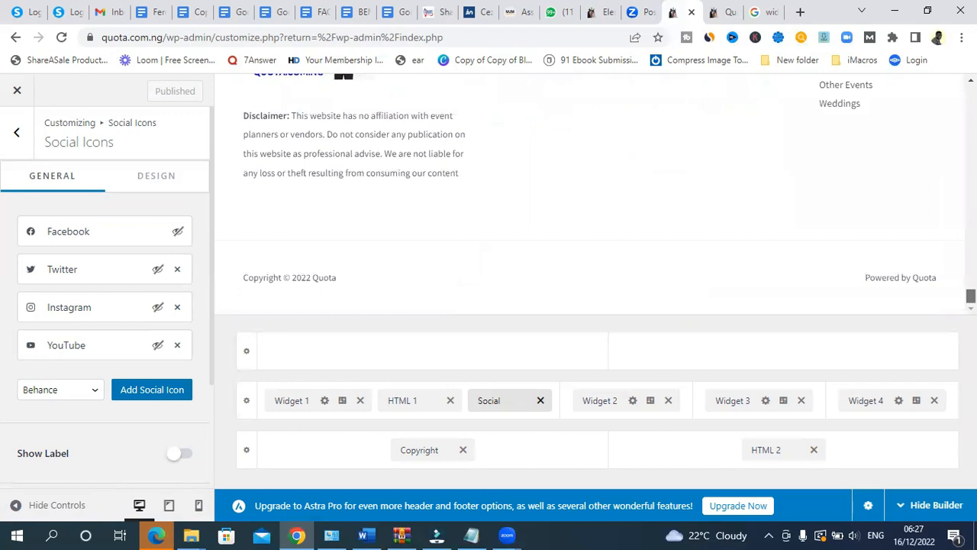
scroll(590, 194, "up", 1)
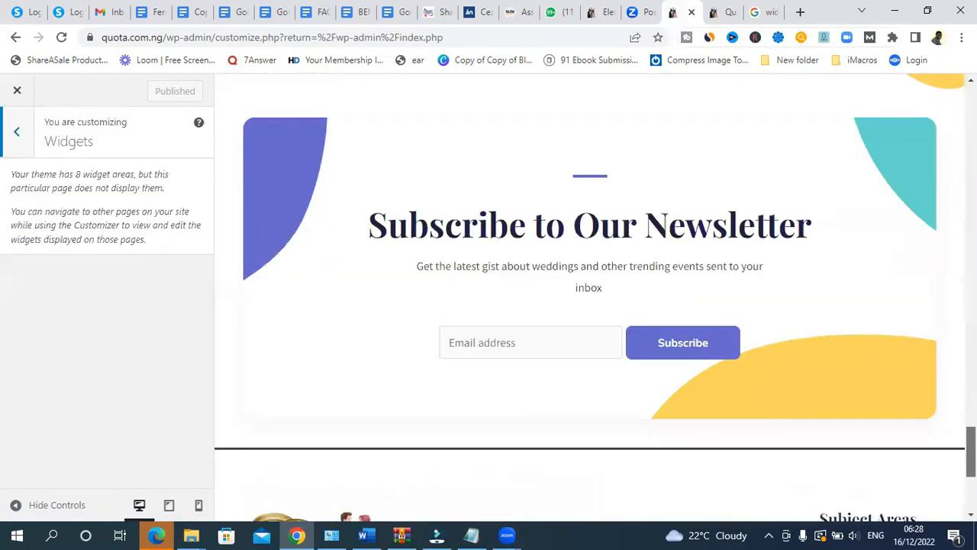
scroll(589, 298, "down", 4)
scroll(590, 298, "up", 1)
left_click_drag(971, 475, 972, 111)
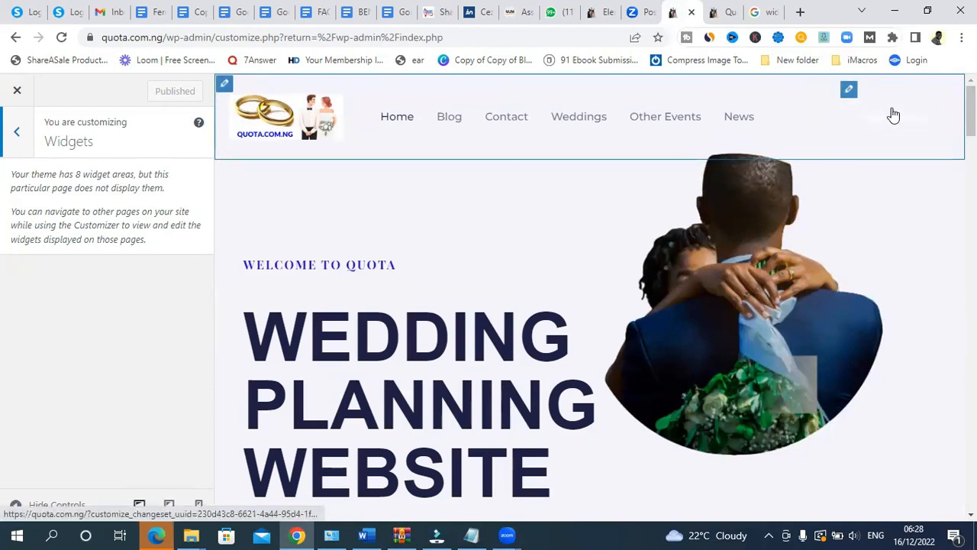
- Scroll the Customizer preview back to the top and switch to the live Quota site tab
scroll(942, 118, "down", 10)
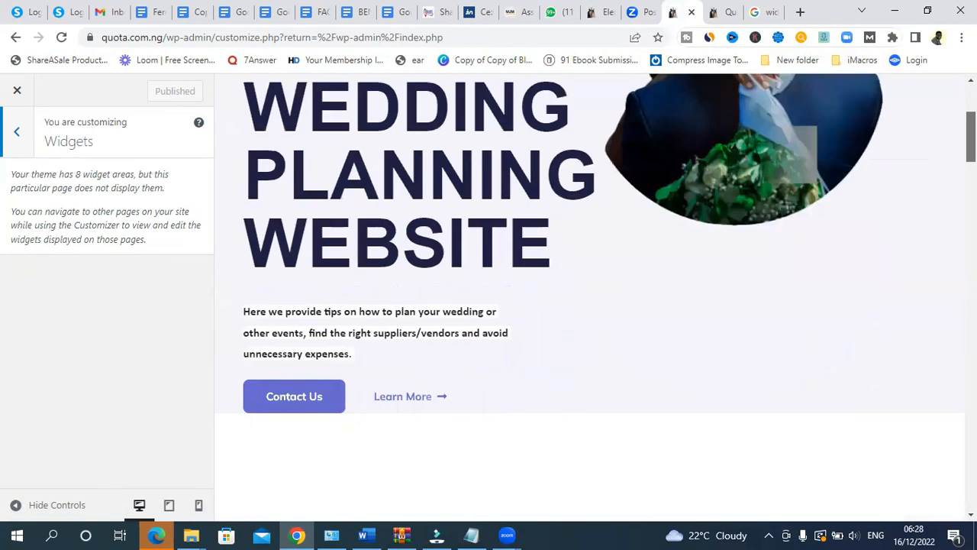
scroll(590, 297, "down", 15)
scroll(590, 298, "up", 10)
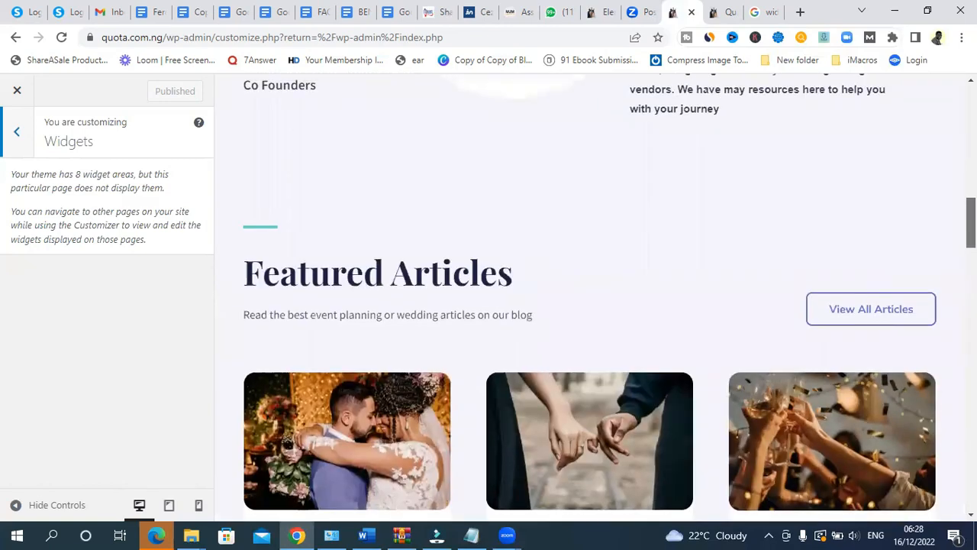
scroll(591, 298, "up", 7)
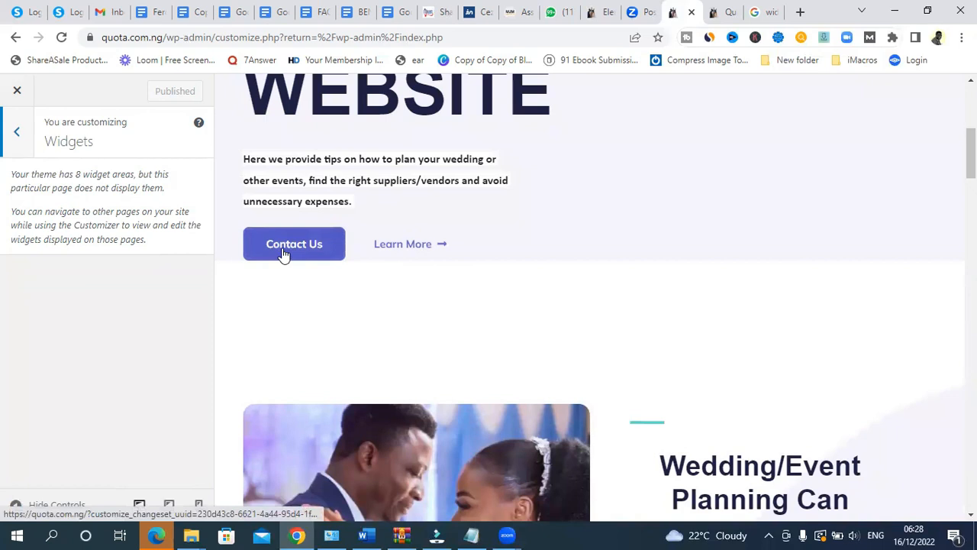
scroll(295, 246, "up", 5)
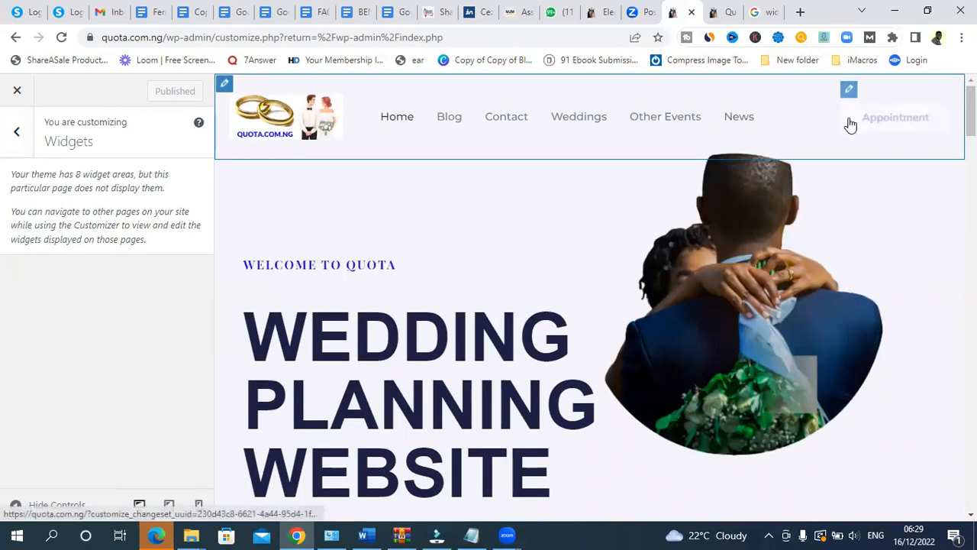
left_click(723, 12)
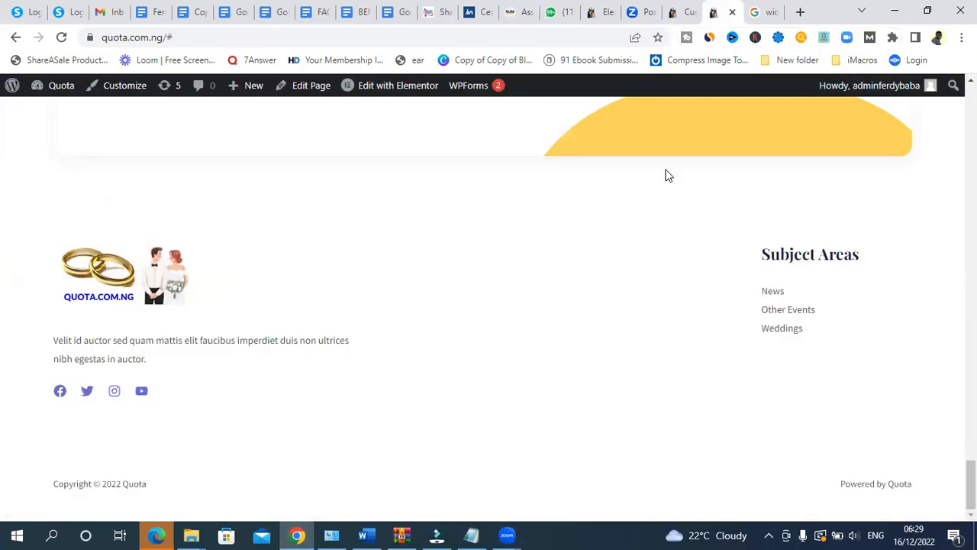
- Copy the live Contact page's address, quota.com.ng/contact/, and return to the Customizer
left_click_drag(972, 486, 971, 109)
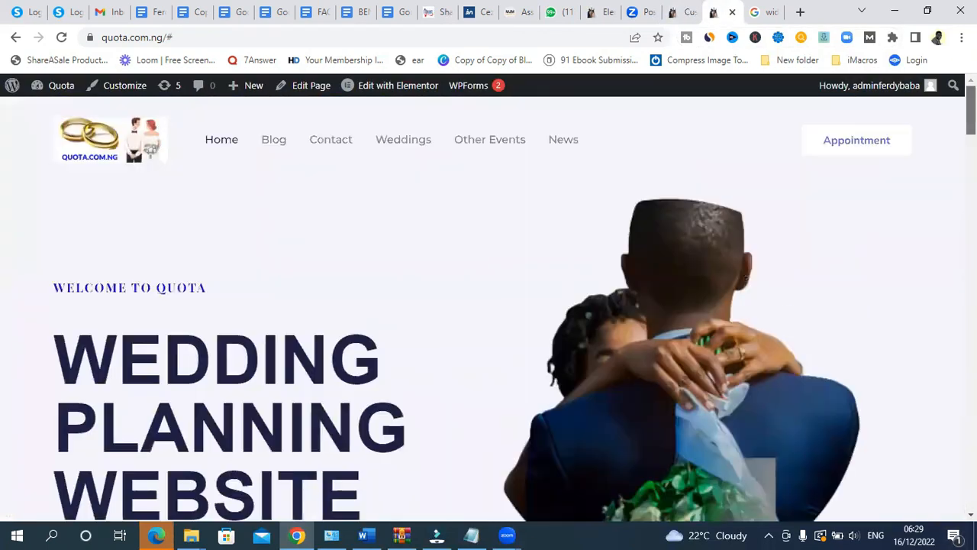
left_click(331, 142)
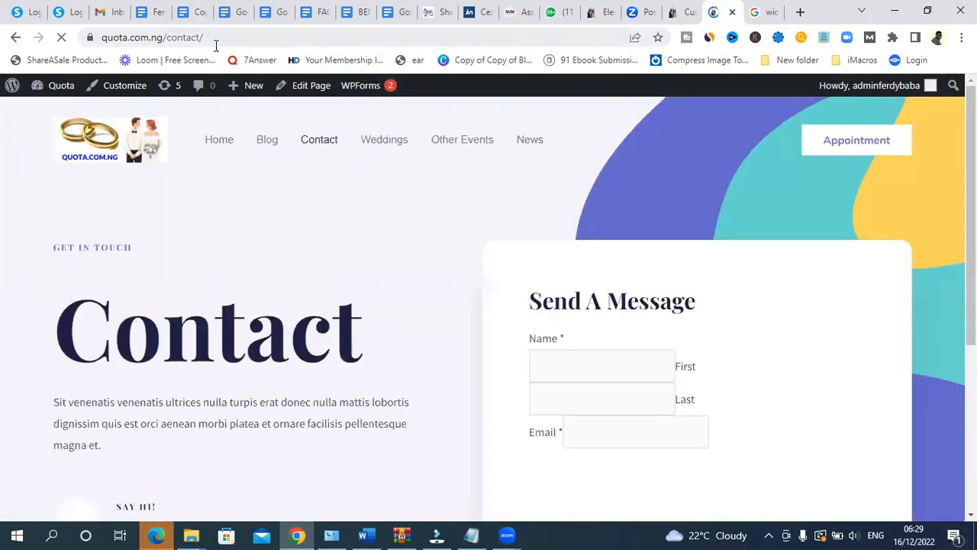
left_click(210, 35)
key("ctrl+c")
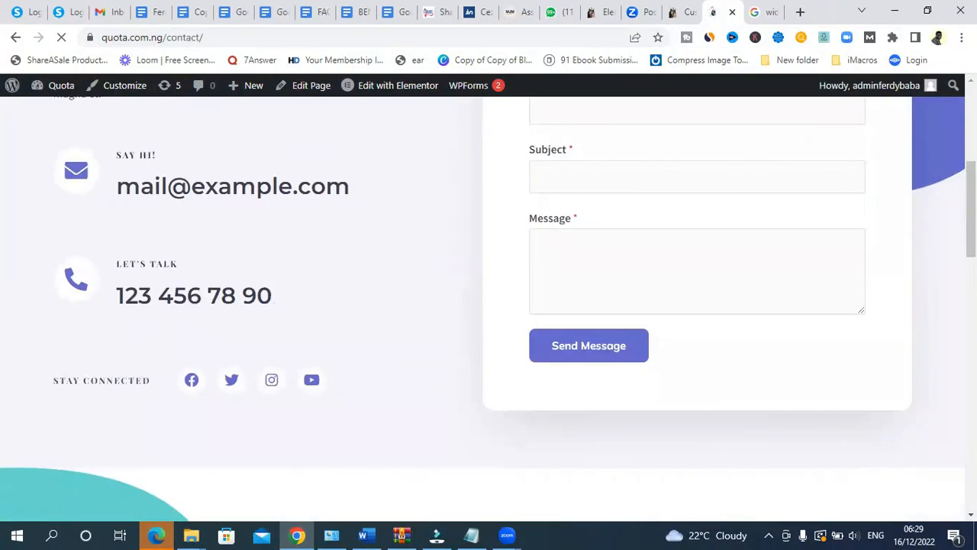
left_click_drag(970, 206, 970, 205)
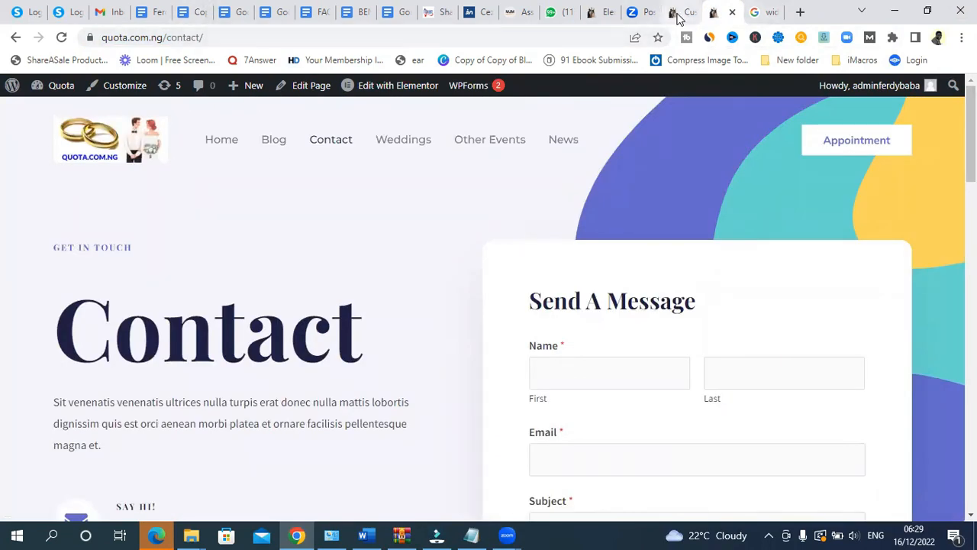
left_click(677, 14)
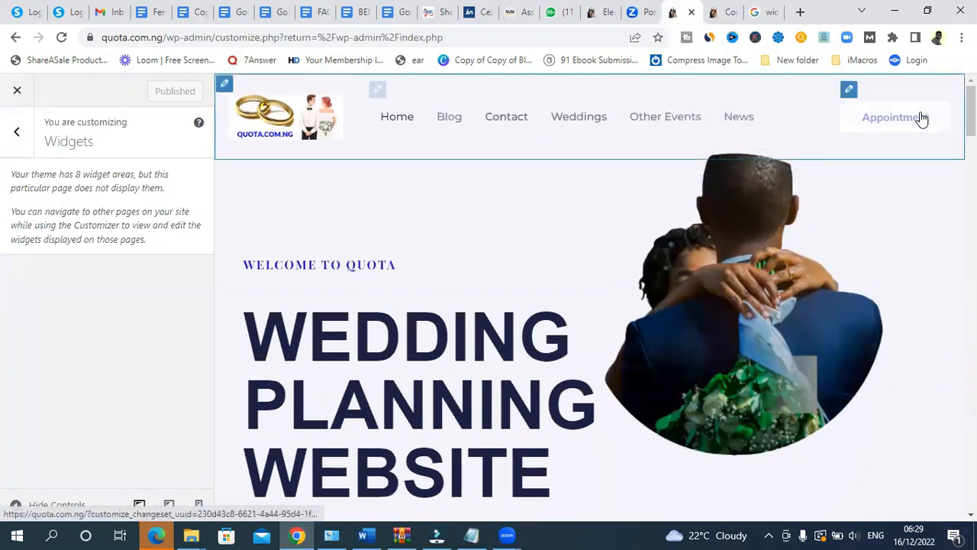
left_click(851, 90)
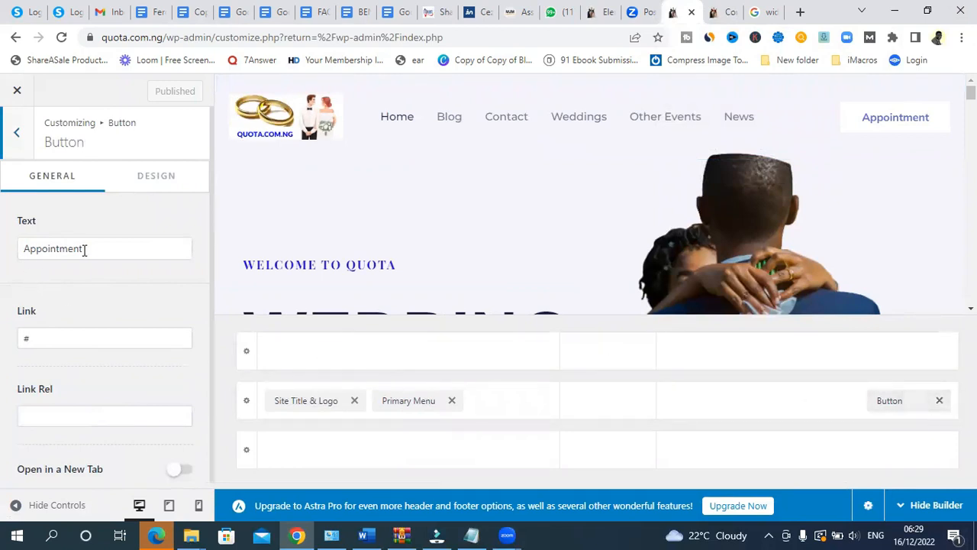
left_click_drag(73, 327, 2, 342)
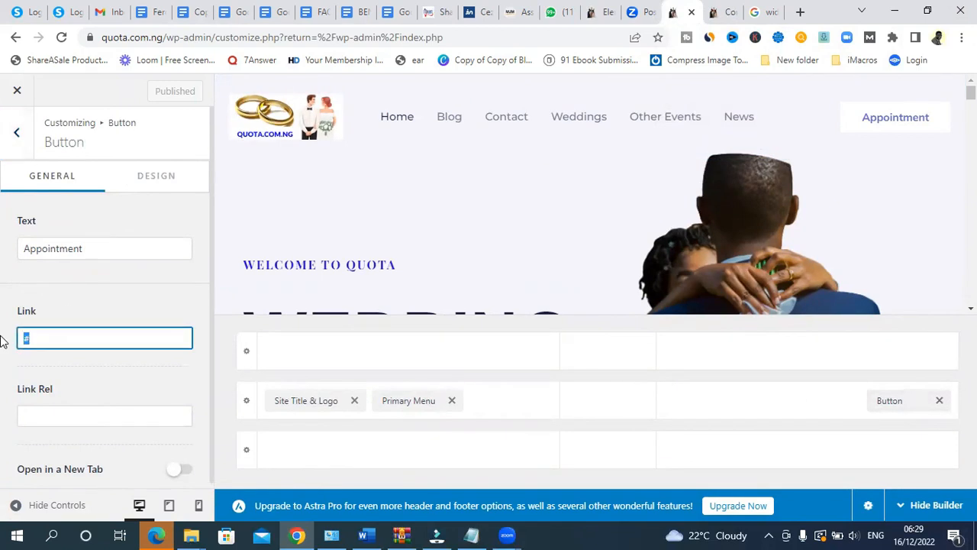
key("BackSpace")
key("ctrl+v")
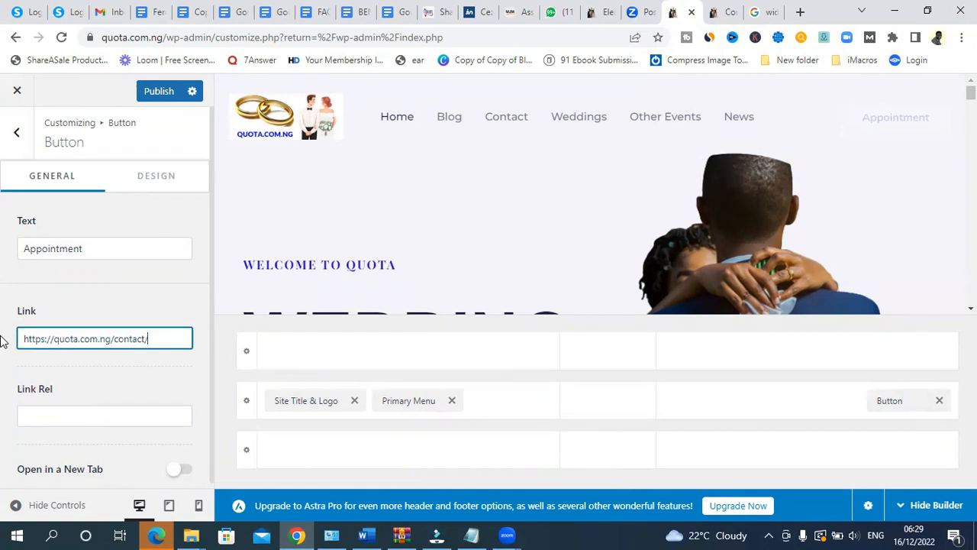
left_click(89, 254)
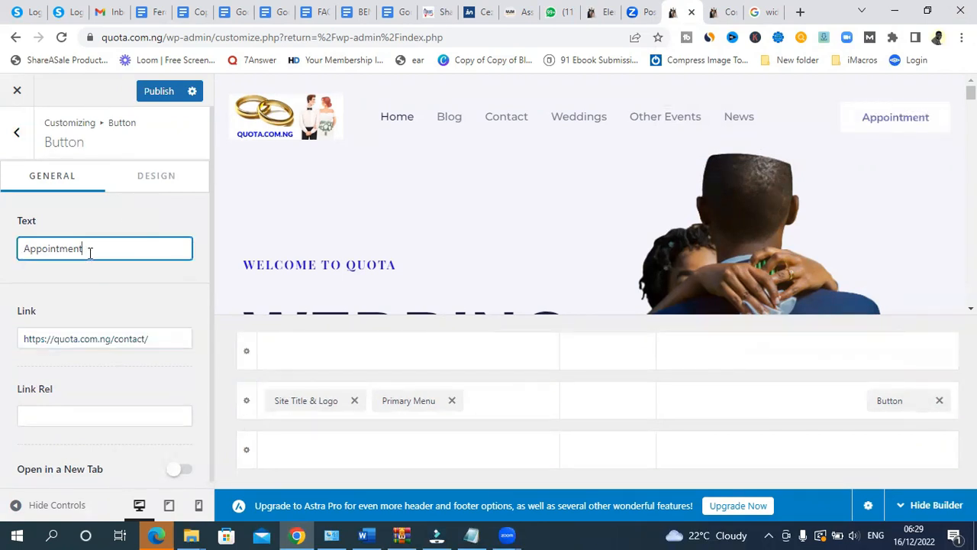
left_click(158, 92)
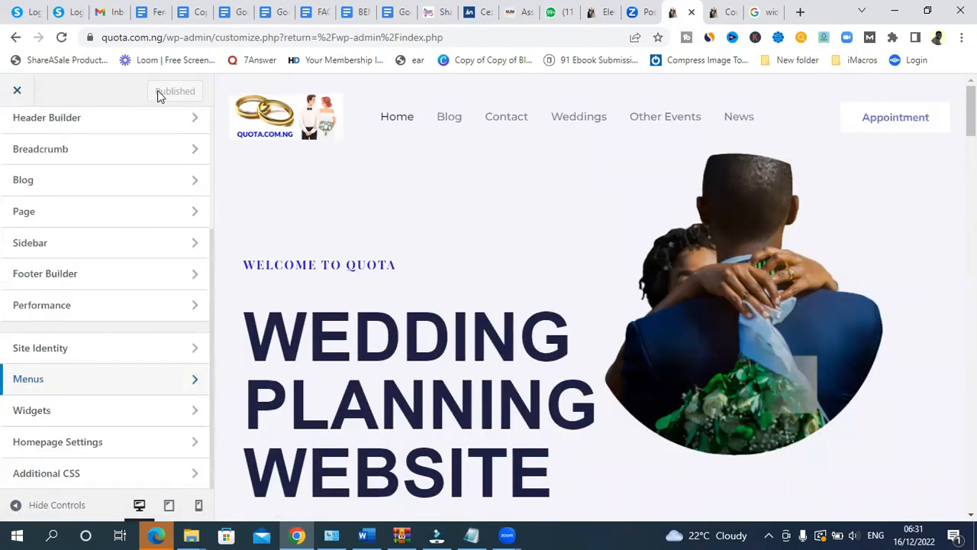
- Close the Customizer and open All Posts to review the five published posts
left_click(17, 92)
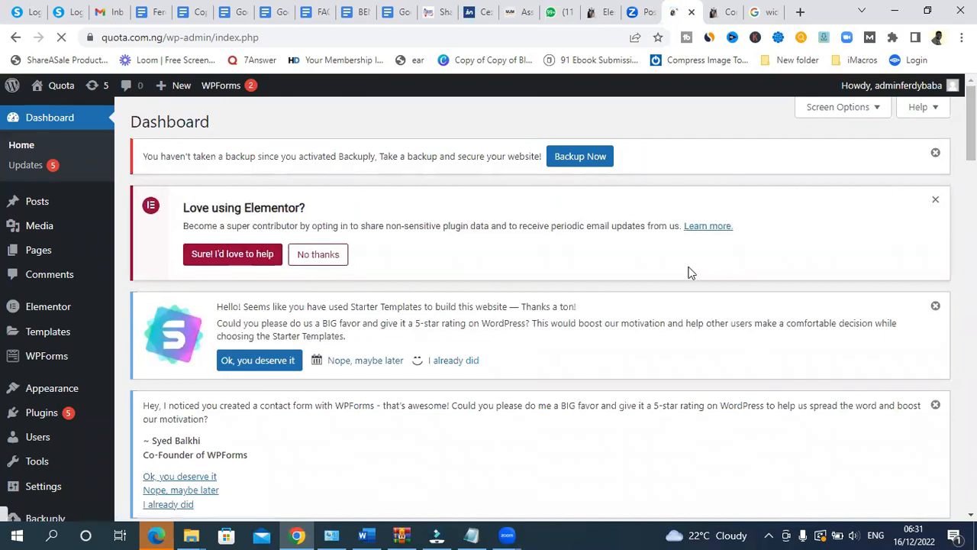
mouse_move(34, 204)
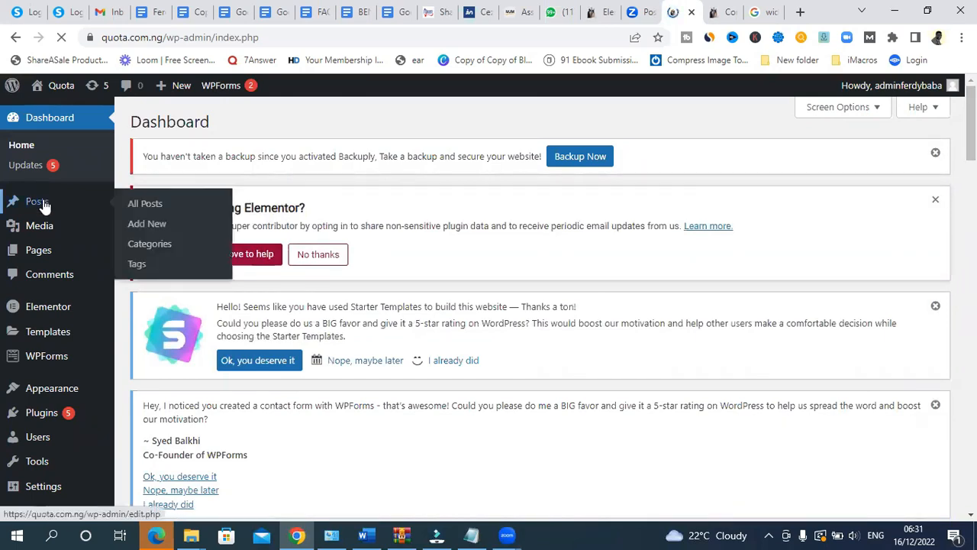
left_click(140, 204)
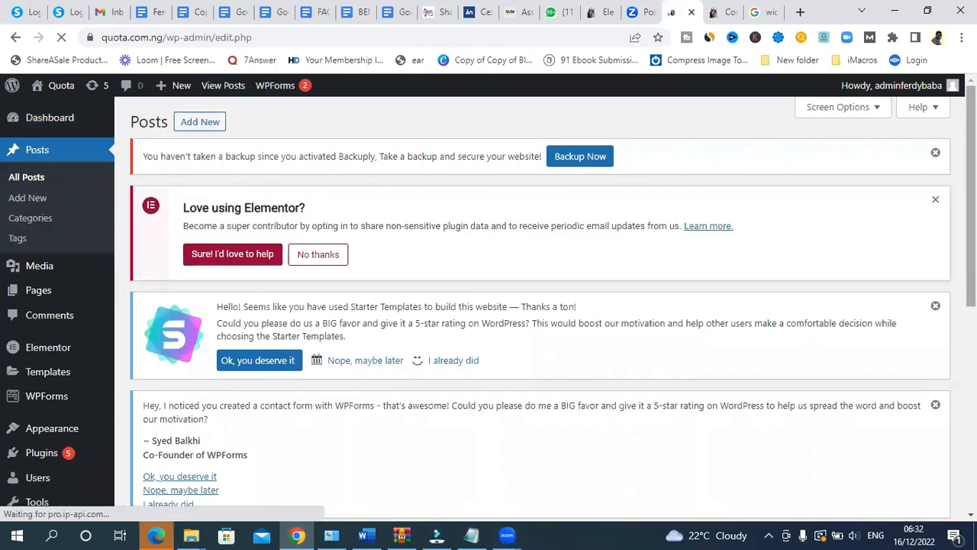
scroll(540, 305, "down", 5)
scroll(540, 305, "down", 1)
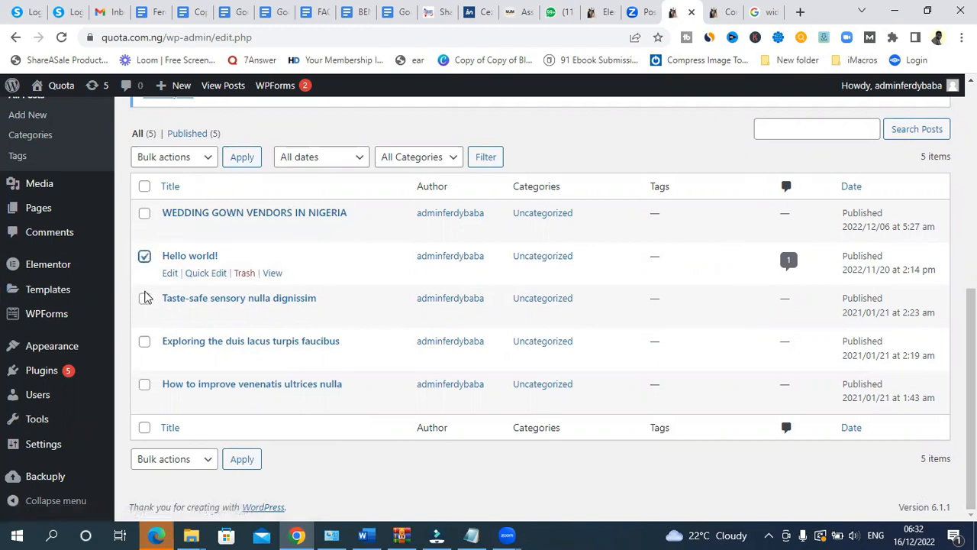
- Bulk-trash Hello world! and the three lorem-ipsum sample posts
left_click(144, 297)
left_click(144, 341)
left_click(144, 385)
left_click(190, 161)
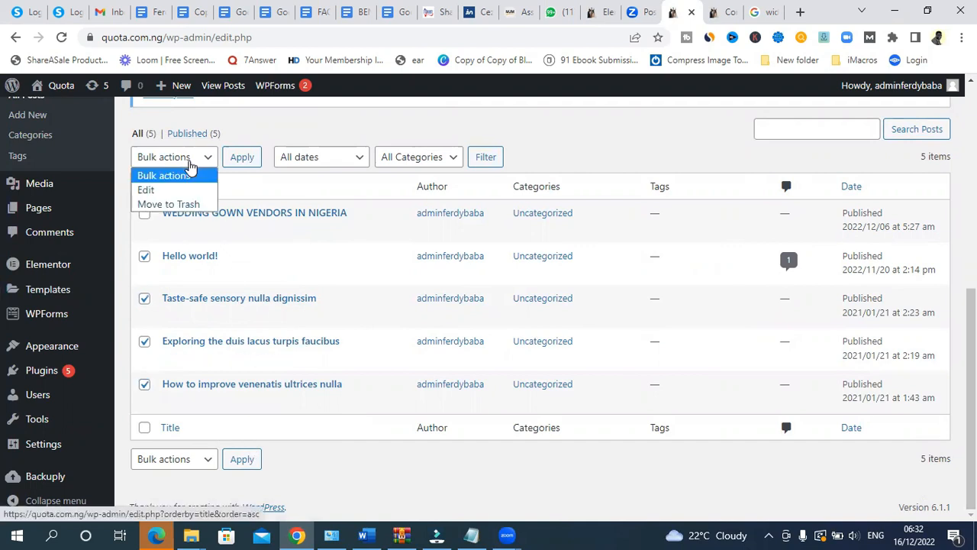
left_click(186, 205)
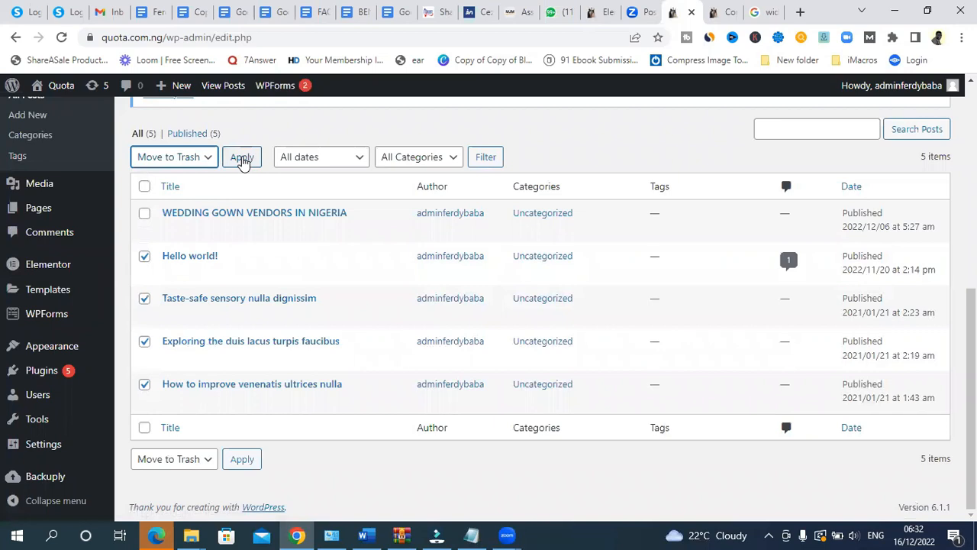
left_click(242, 158)
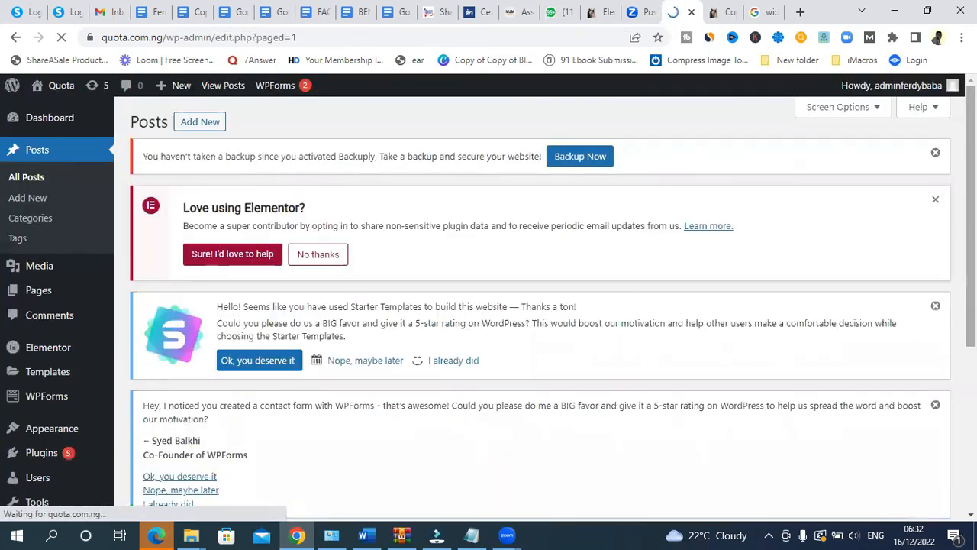
scroll(633, 284, "down", 3)
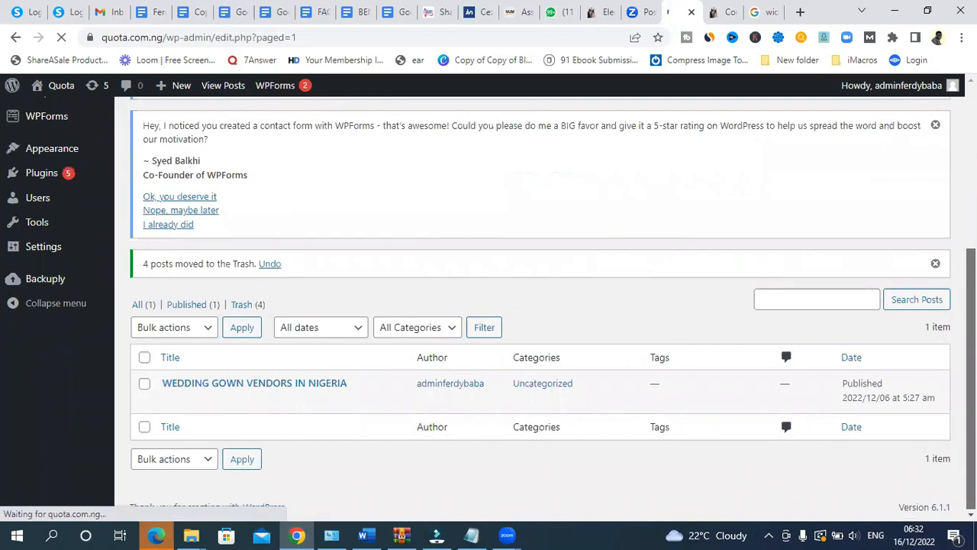
left_click_drag(972, 469, 435, 470)
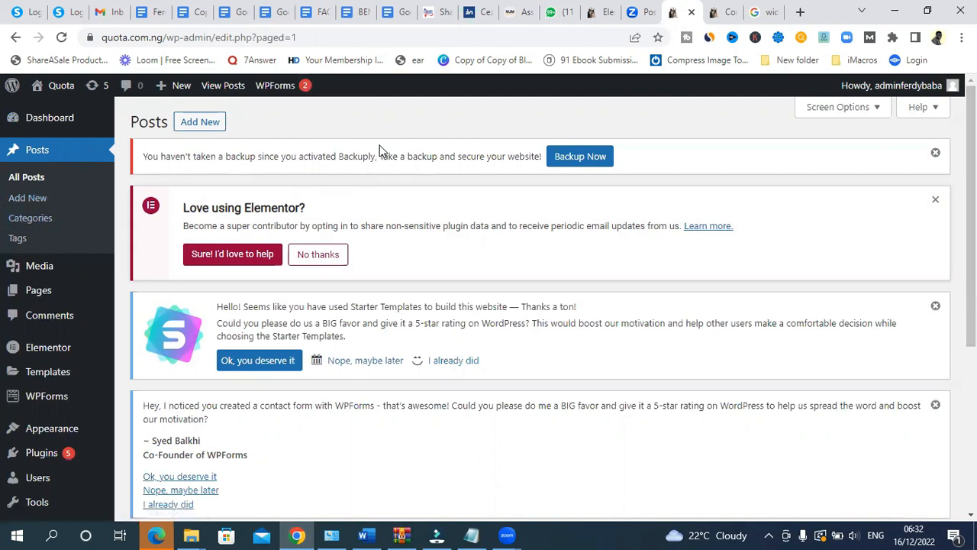
mouse_move(40, 122)
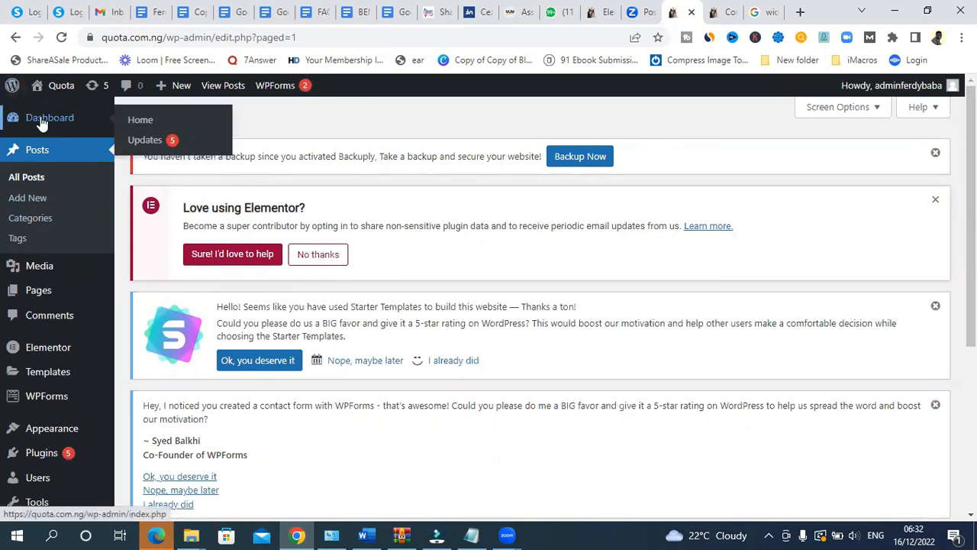
- From Pages > All Pages, open the Contact page with Edit with Elementor
left_click(42, 124)
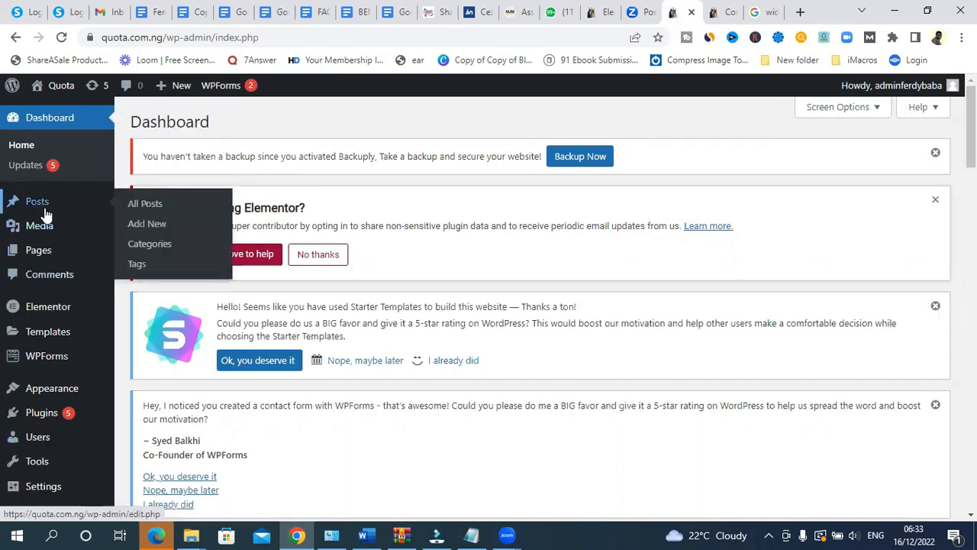
mouse_move(44, 255)
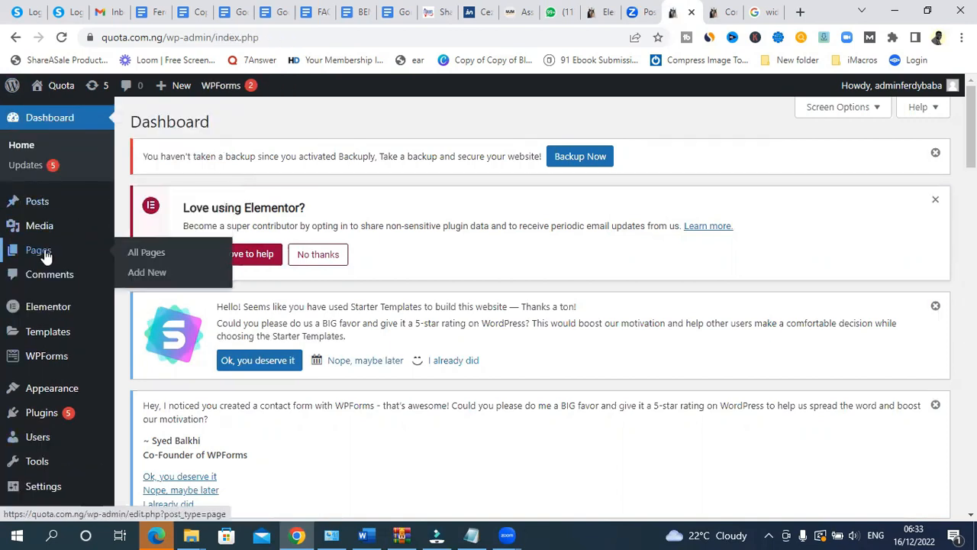
left_click(151, 262)
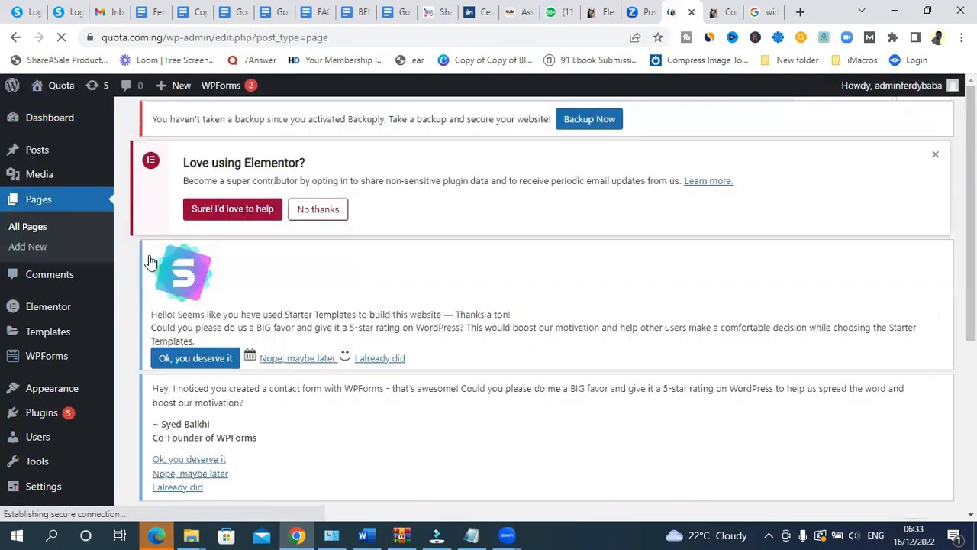
scroll(586, 274, "down", 5)
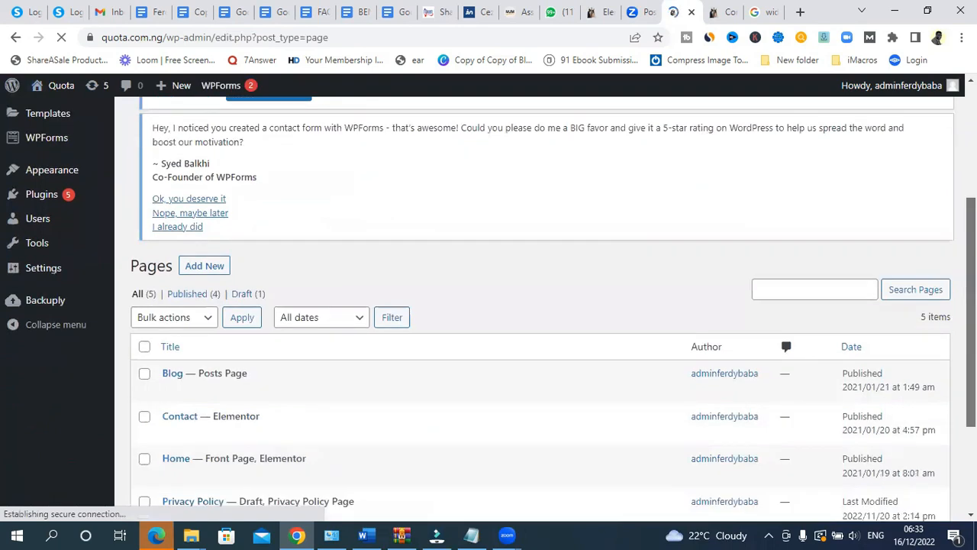
scroll(553, 310, "down", 2)
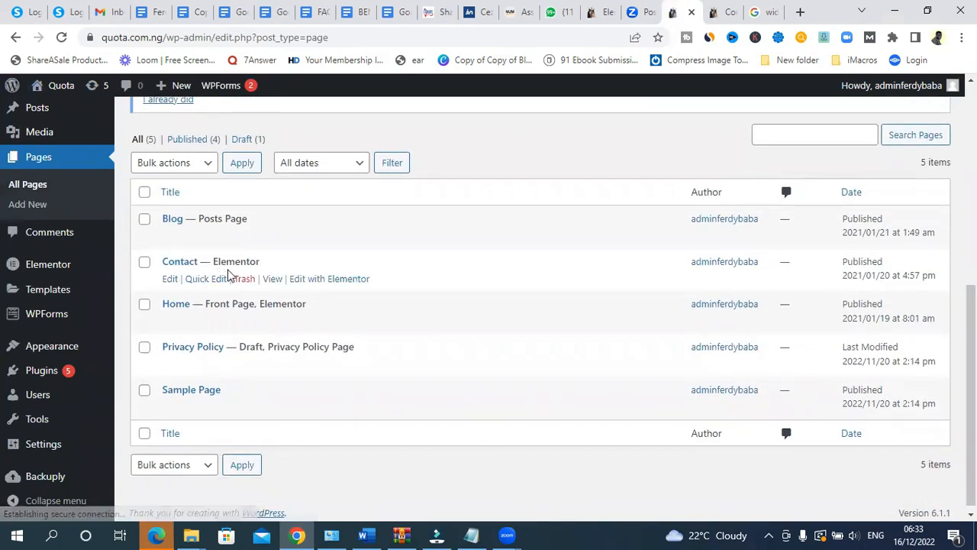
left_click(320, 280)
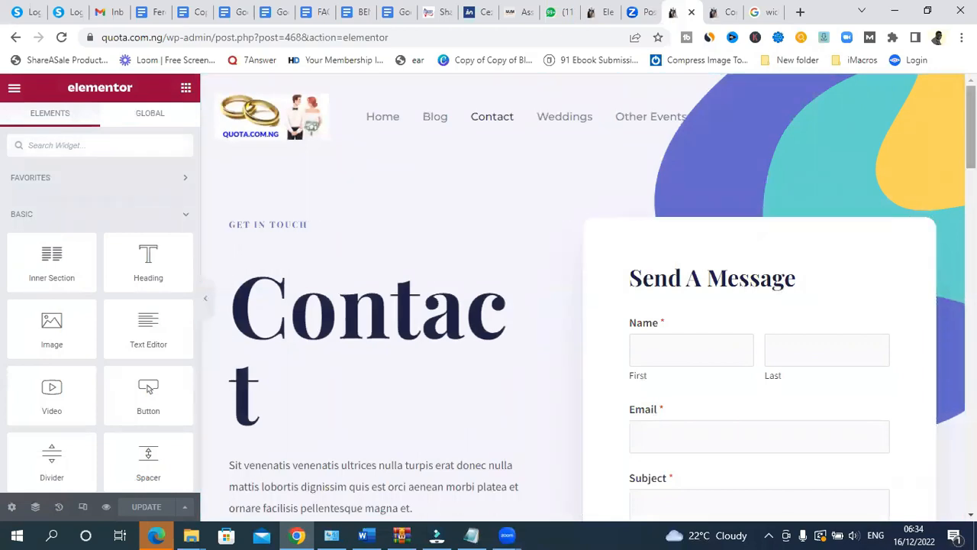
- Scroll down the Contact page preview to view the message form and contact details
scroll(763, 305, "down", 4)
left_click_drag(971, 177, 972, 130)
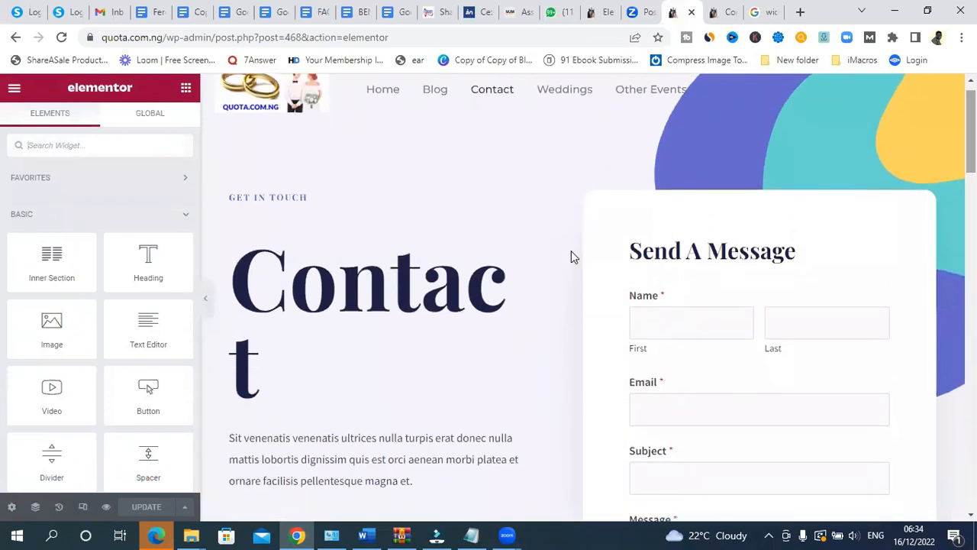
- Change the Contact heading to 'Contact Us' and set its typography size to 53
left_click(274, 381)
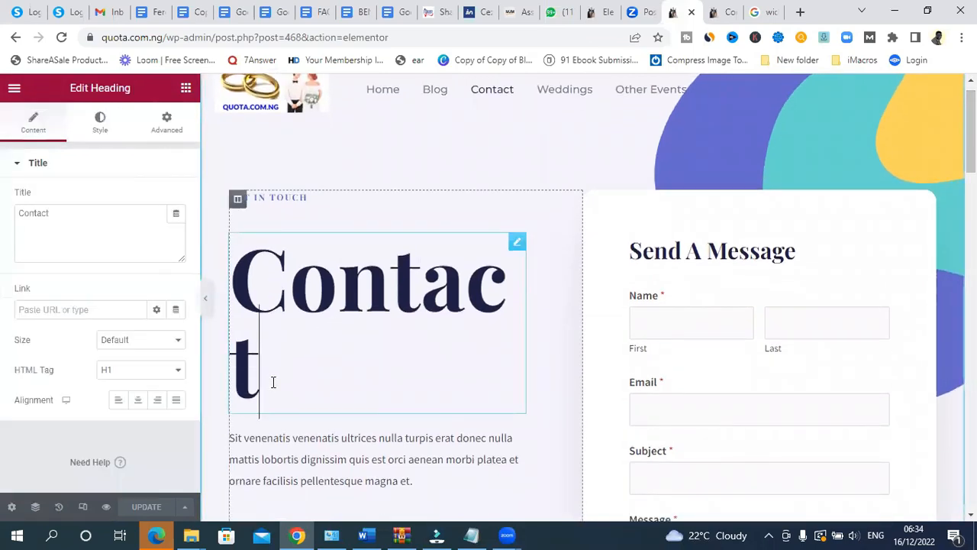
double_click(247, 287)
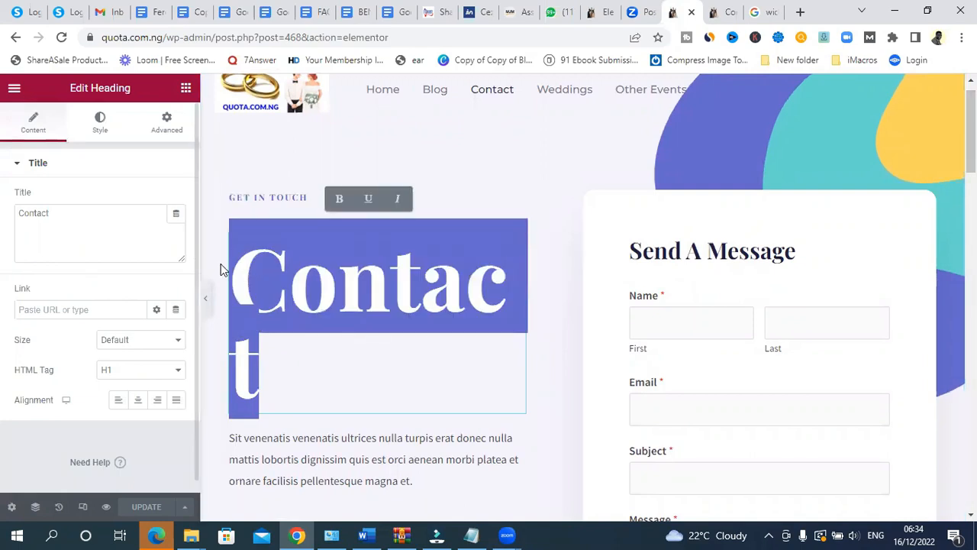
left_click(54, 212)
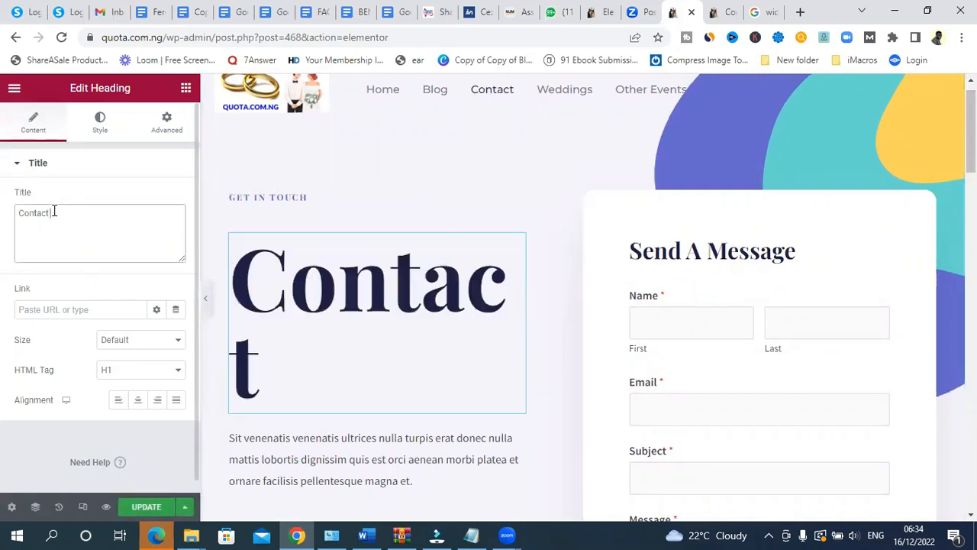
type("Us")
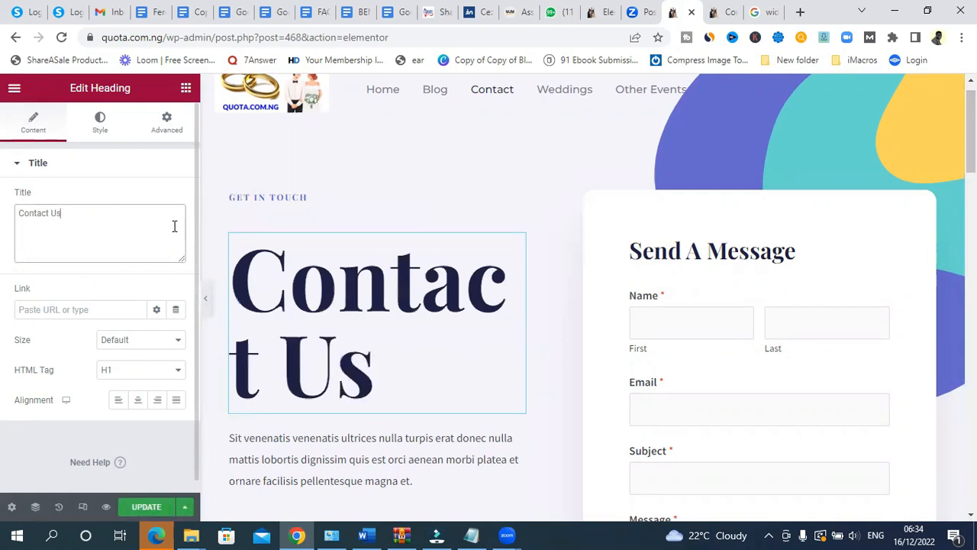
left_click(97, 134)
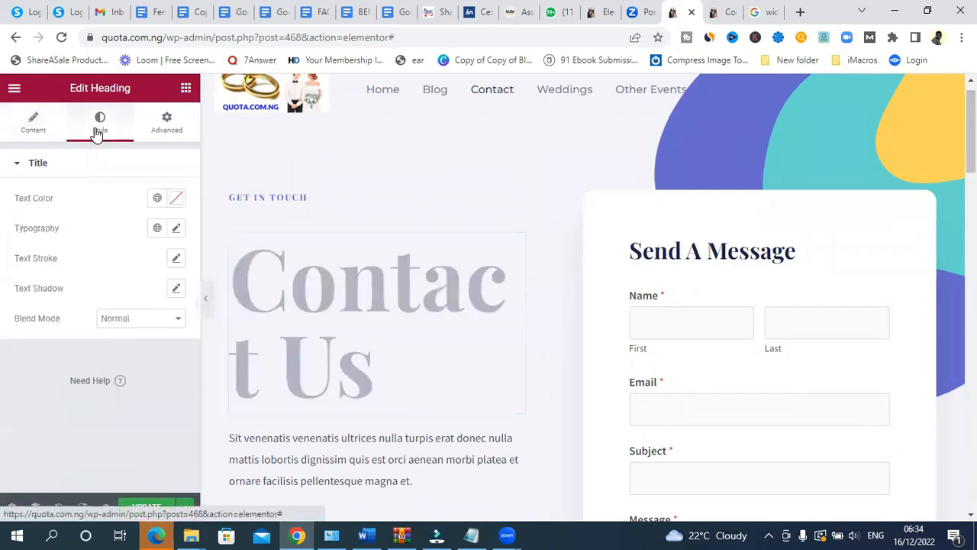
left_click(176, 230)
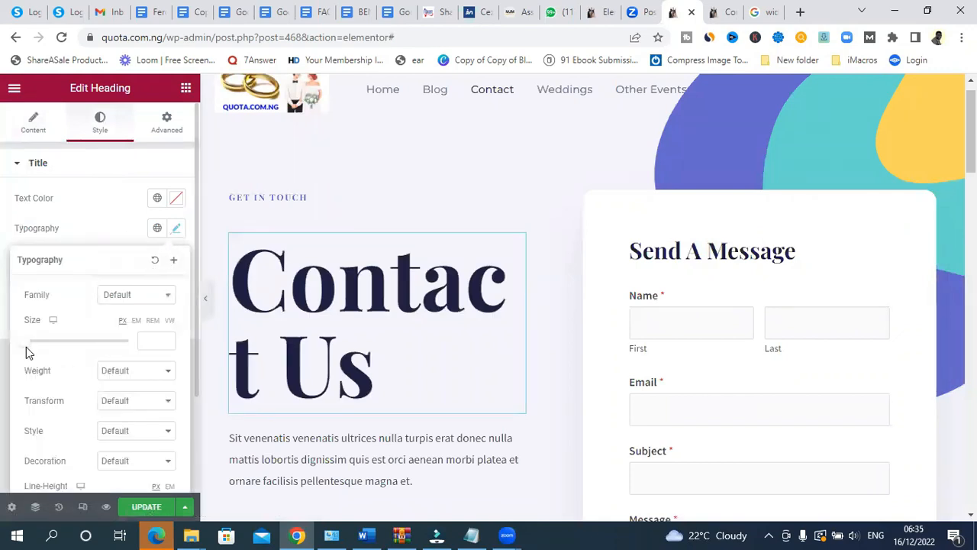
left_click_drag(25, 349, 51, 349)
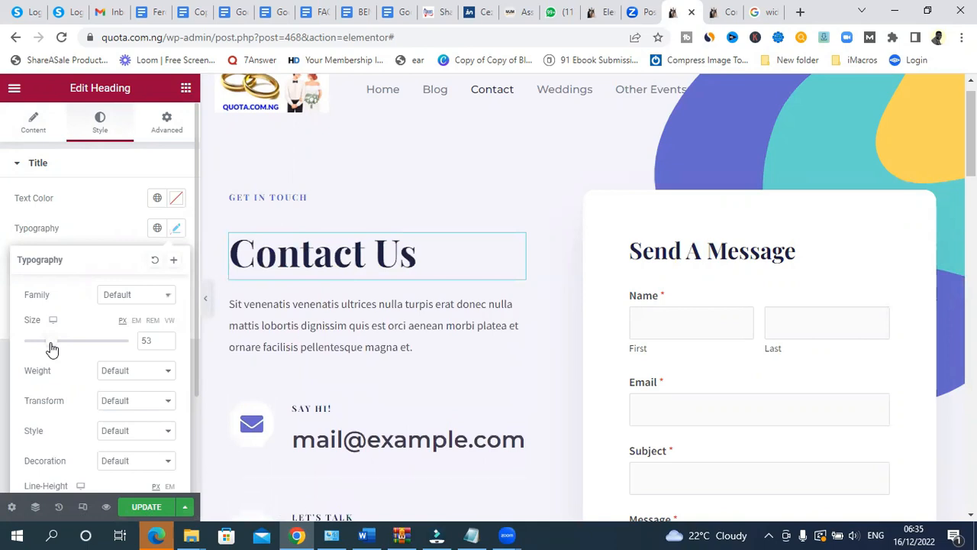
- Replace the placeholder intro paragraph with 'Send us a message about your services and Inquiries…'
left_click(413, 353)
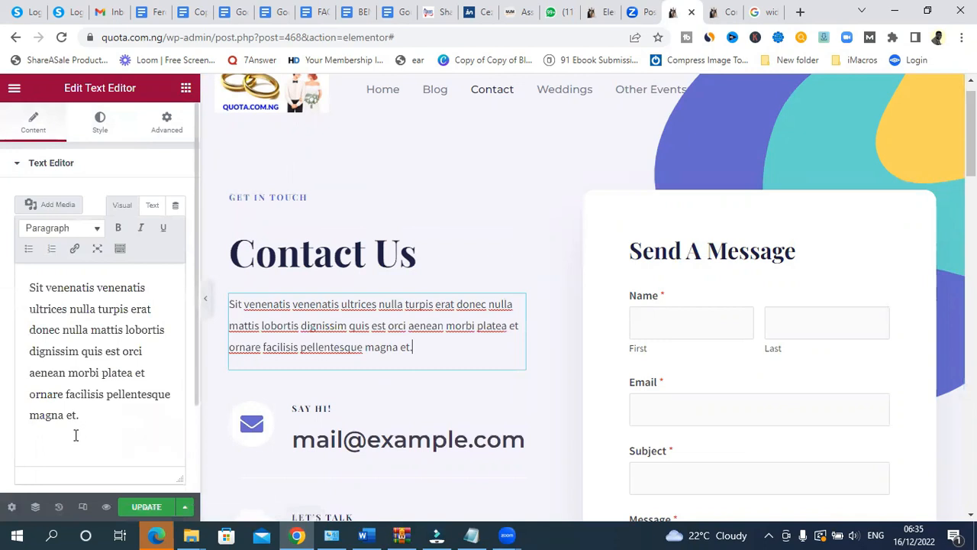
left_click_drag(87, 413, 36, 296)
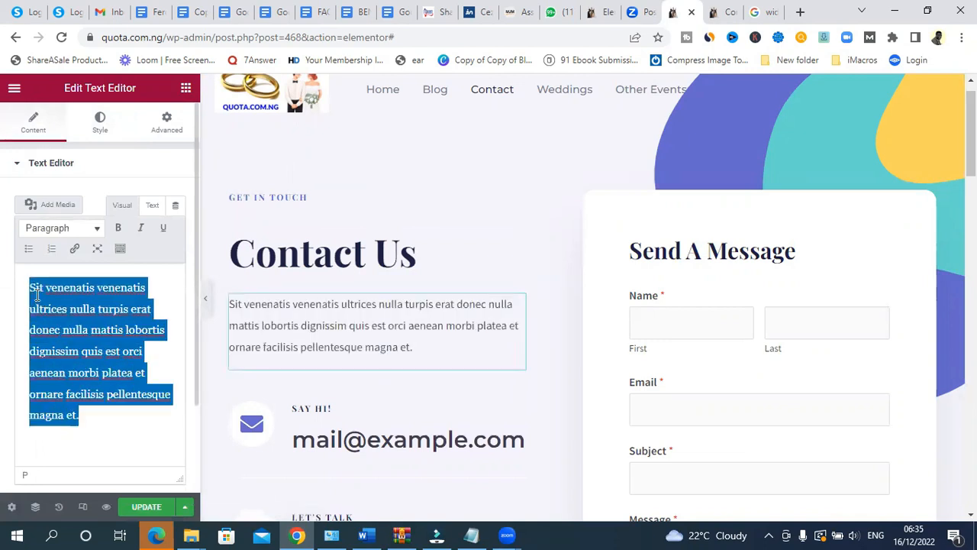
key("BackSpace")
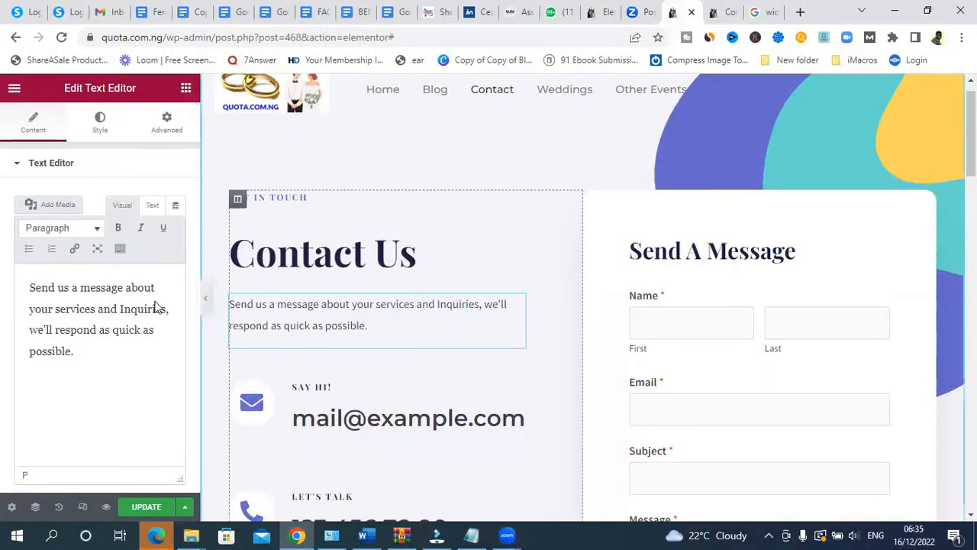
left_click(87, 347)
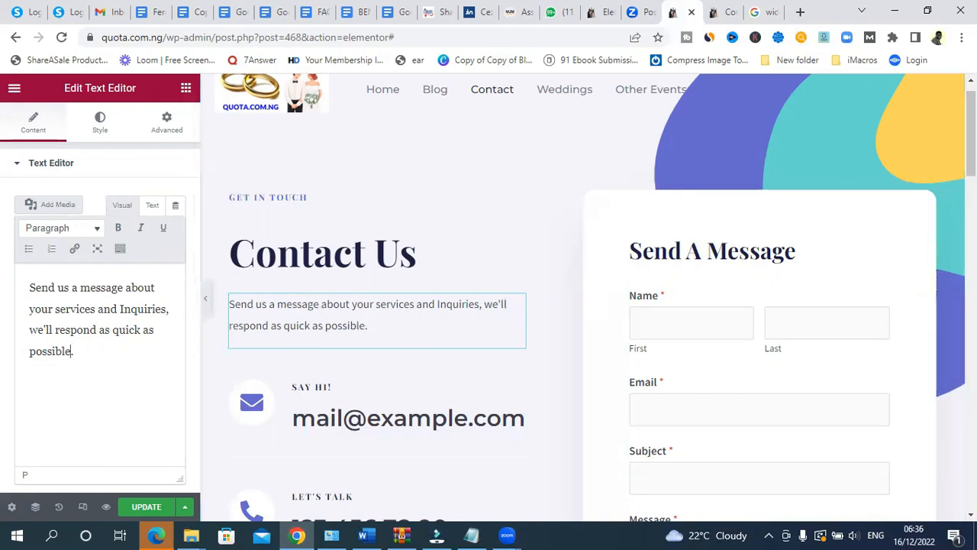
scroll(519, 294, "down", 3)
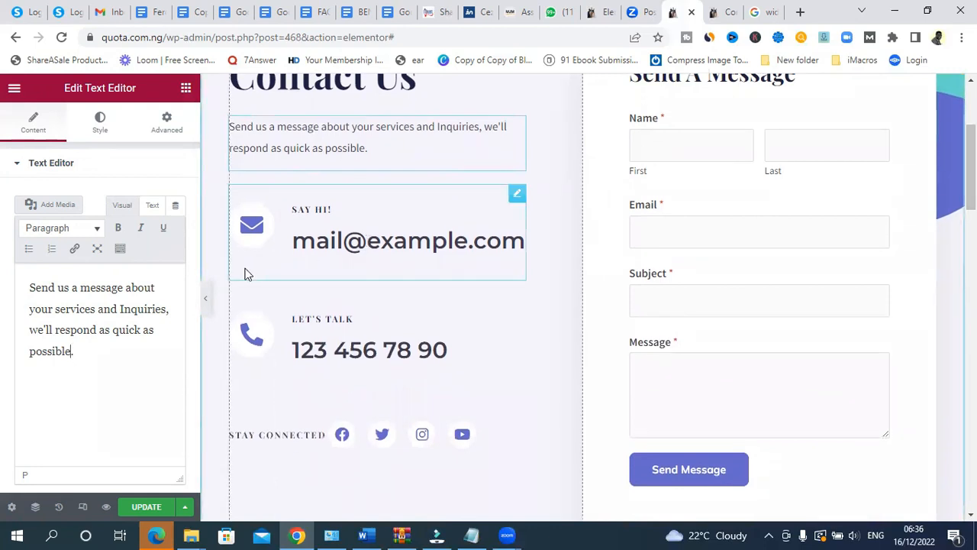
- Replace the Say Hi! box's placeholder e-mail with the site's admin e-mail address
left_click(333, 240)
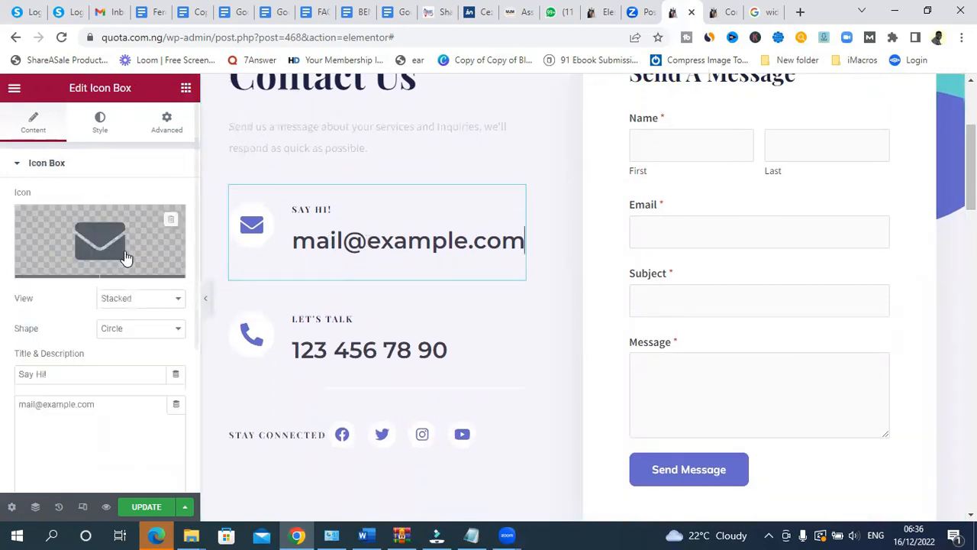
left_click_drag(107, 412, 3, 410)
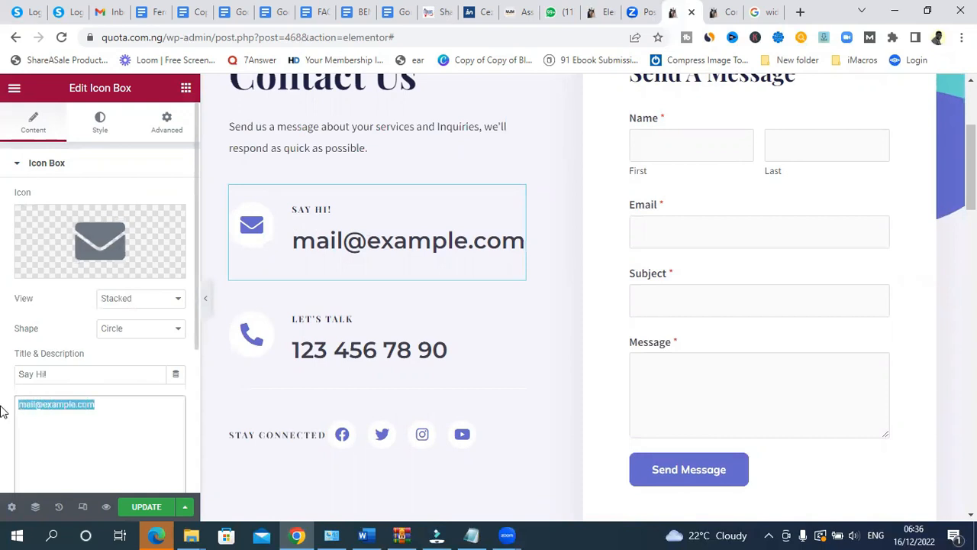
key("BackSpace")
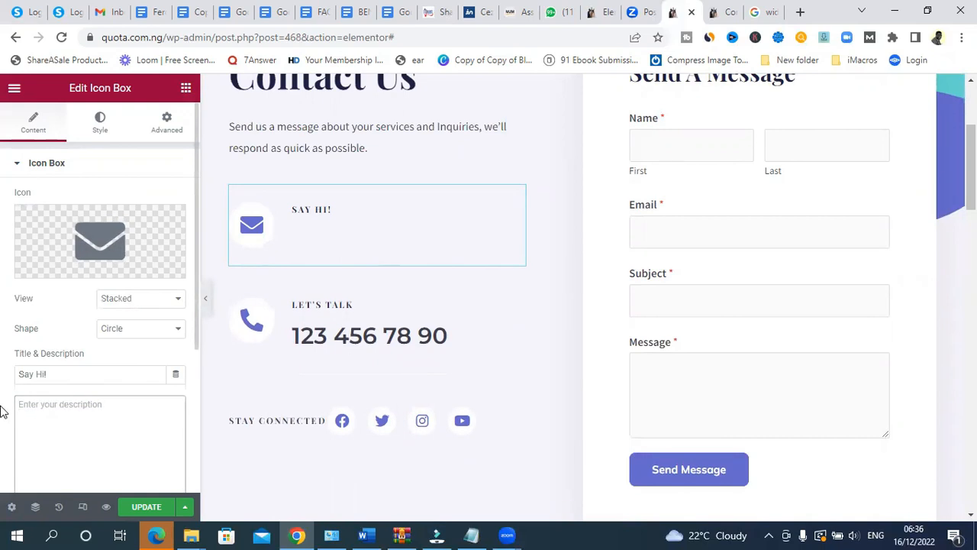
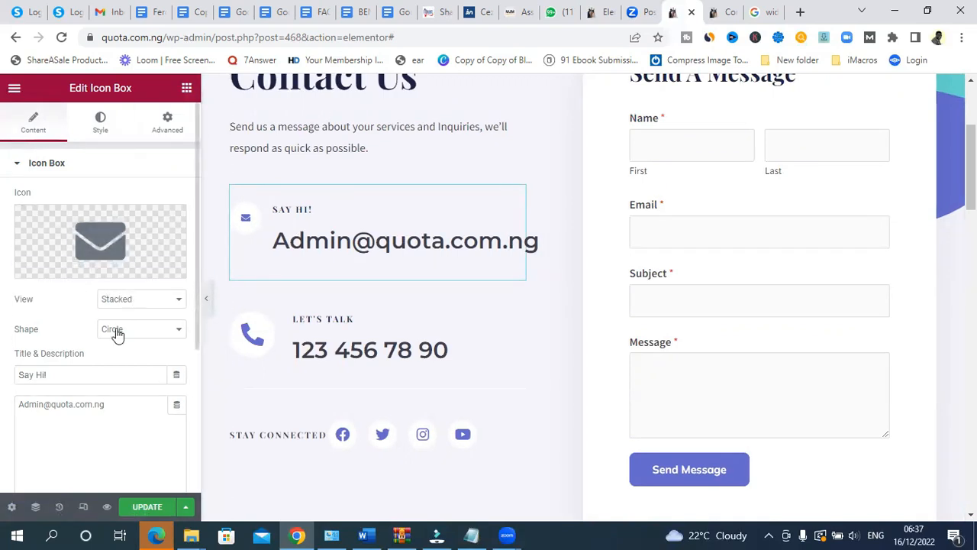
- Browse the Say Hi! box's Style content and title typography settings
left_click(99, 129)
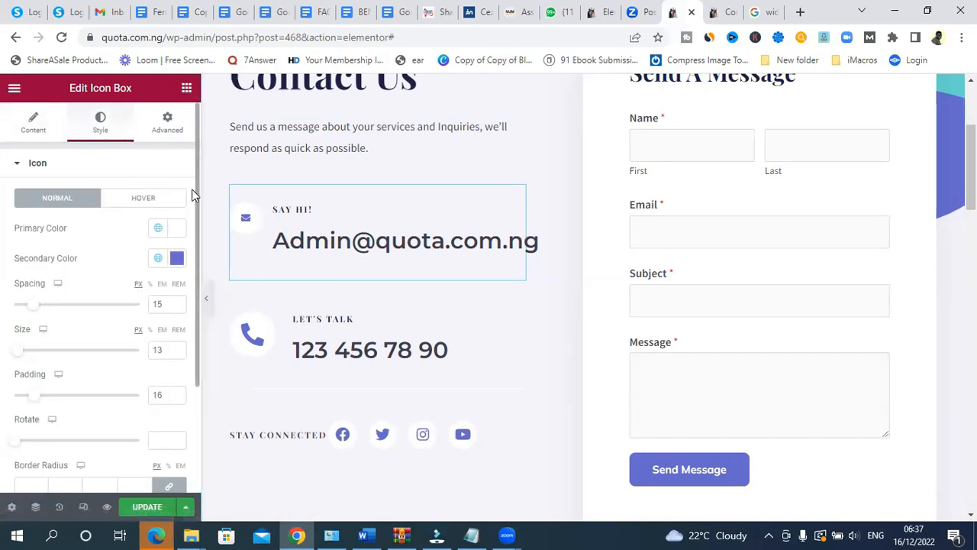
scroll(183, 249, "down", 2)
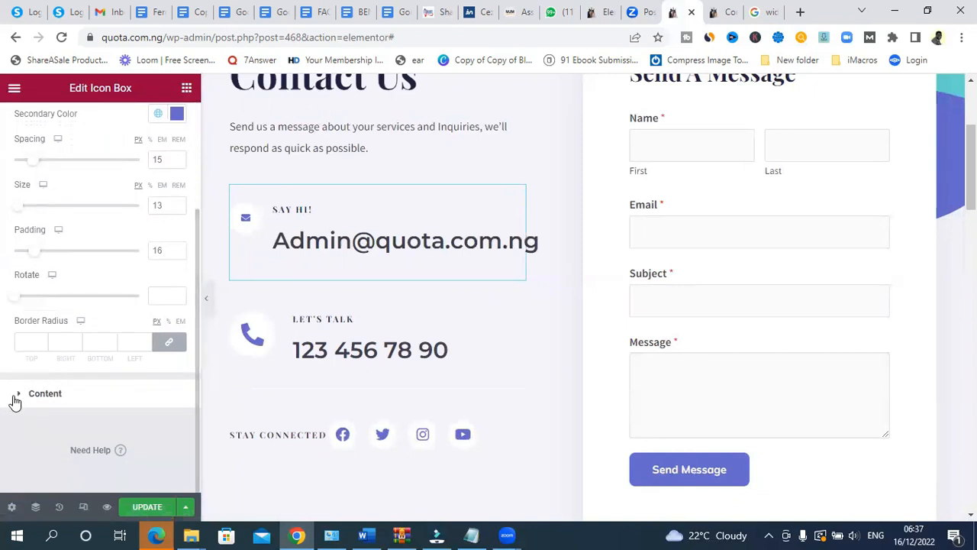
left_click(17, 395)
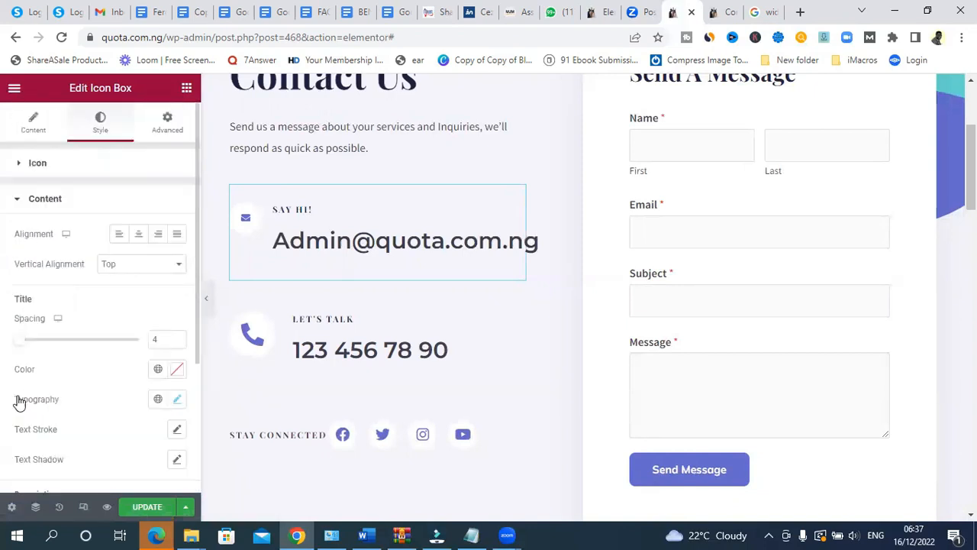
left_click(177, 400)
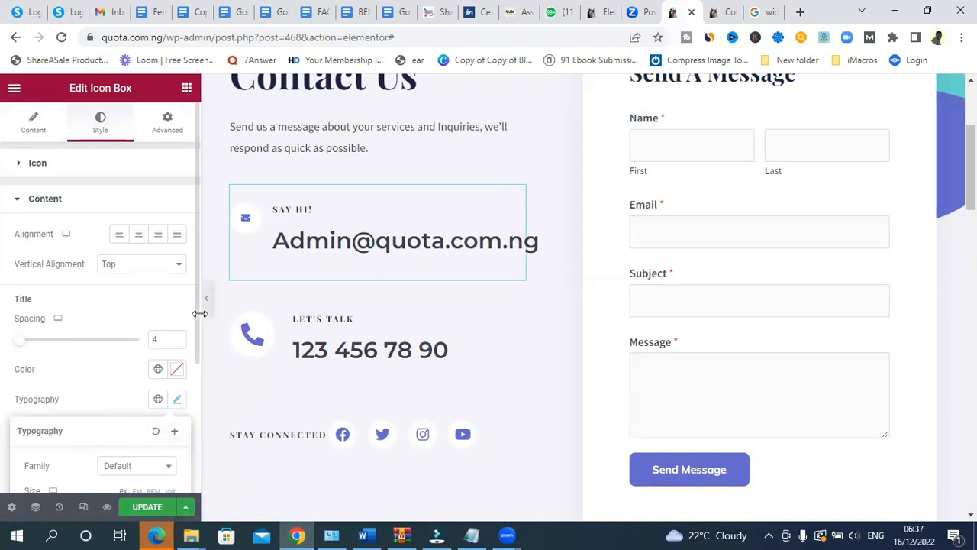
scroll(186, 361, "down", 2)
left_click_drag(186, 362, 182, 396)
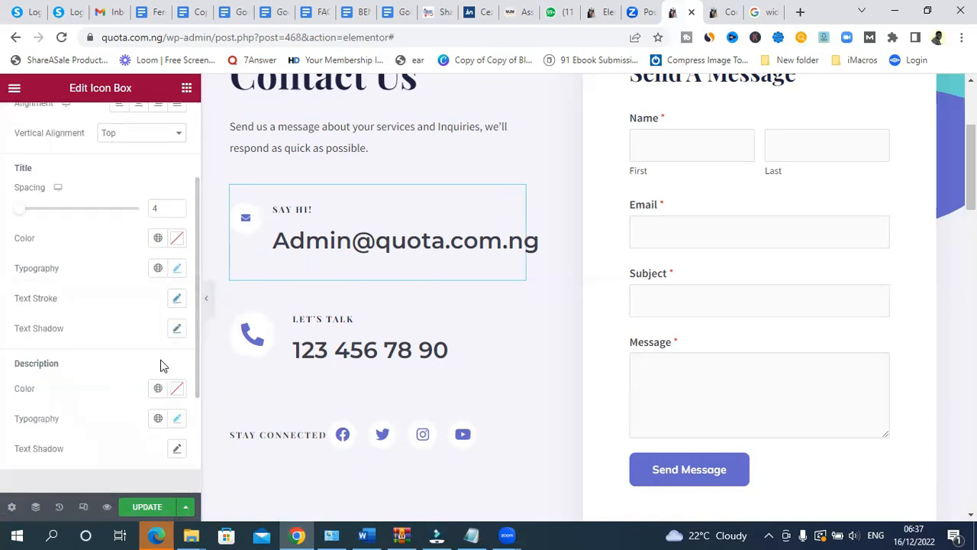
left_click(177, 268)
left_click(368, 242)
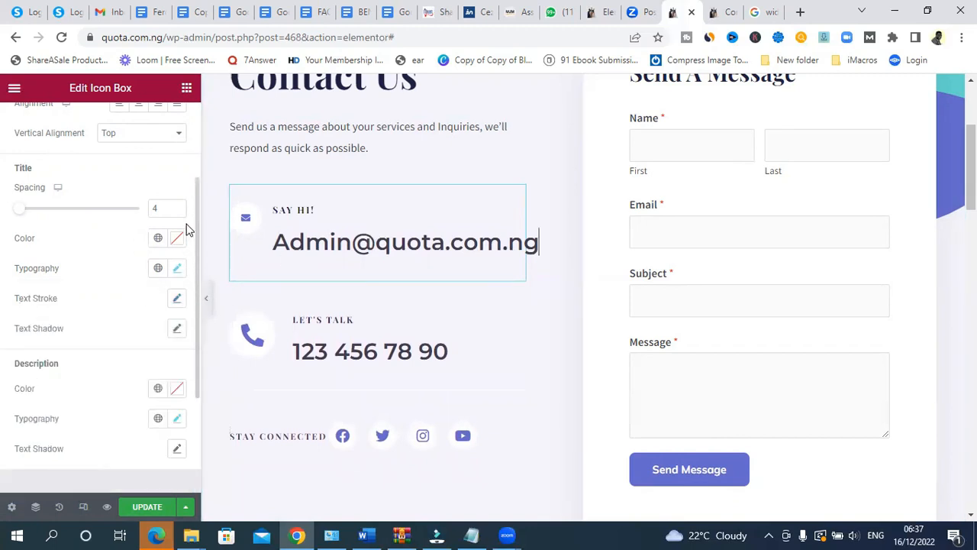
- Shrink the Say Hi! e-mail text to size 25 and select the Let's Talk placeholder phone number
left_click(177, 420)
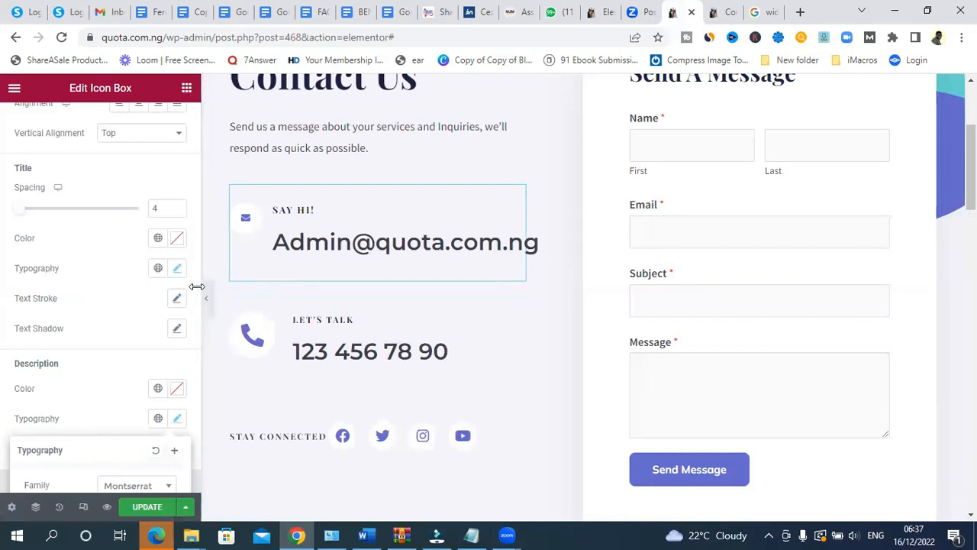
left_click_drag(196, 286, 192, 377)
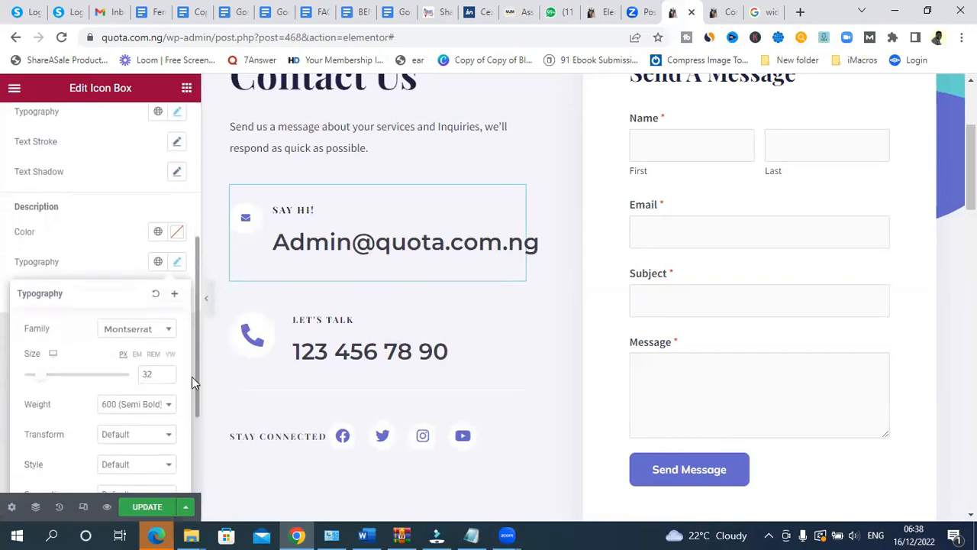
left_click(192, 379)
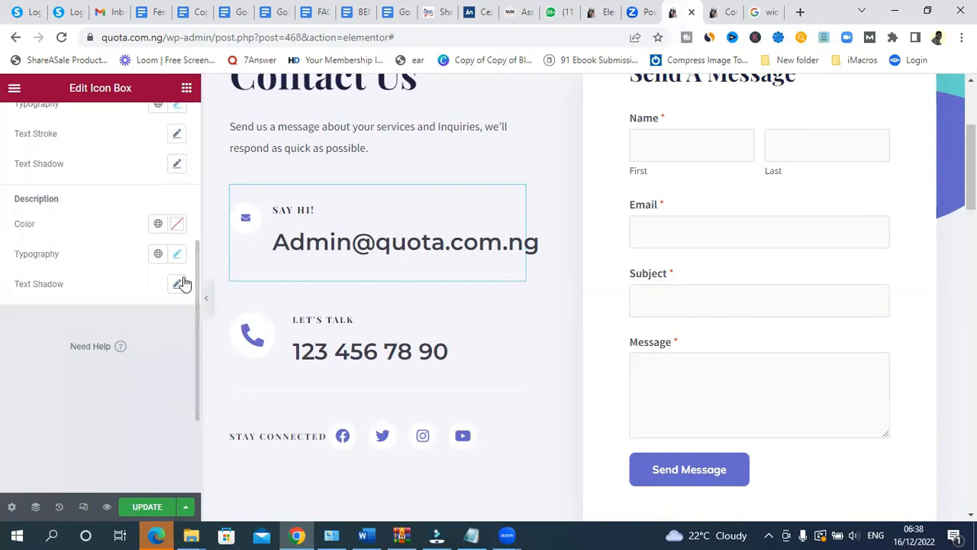
left_click(177, 255)
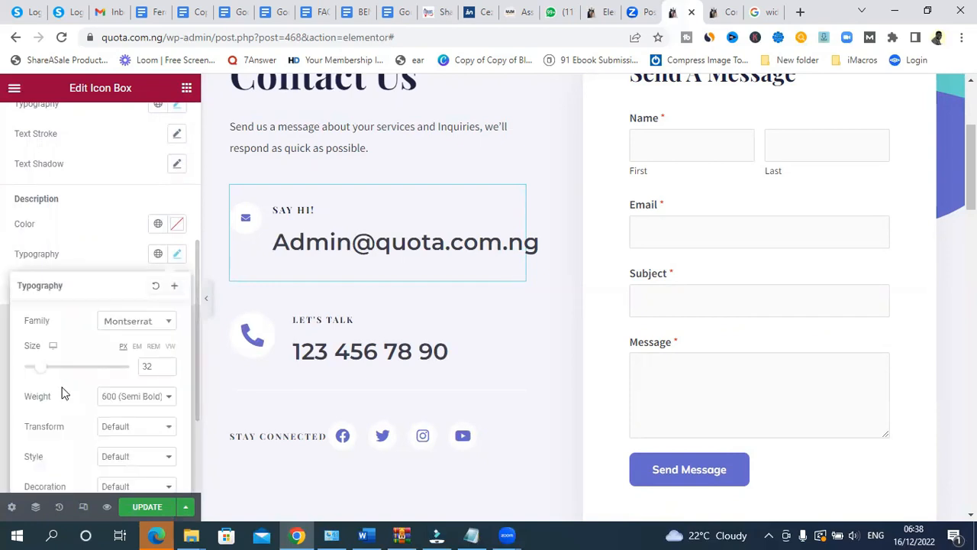
left_click_drag(46, 373, 39, 372)
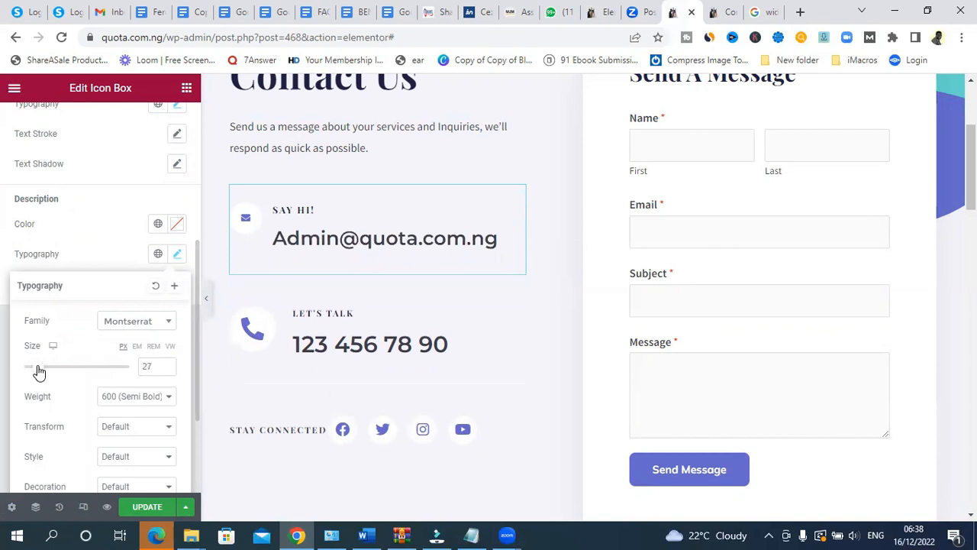
left_click_drag(39, 372, 37, 375)
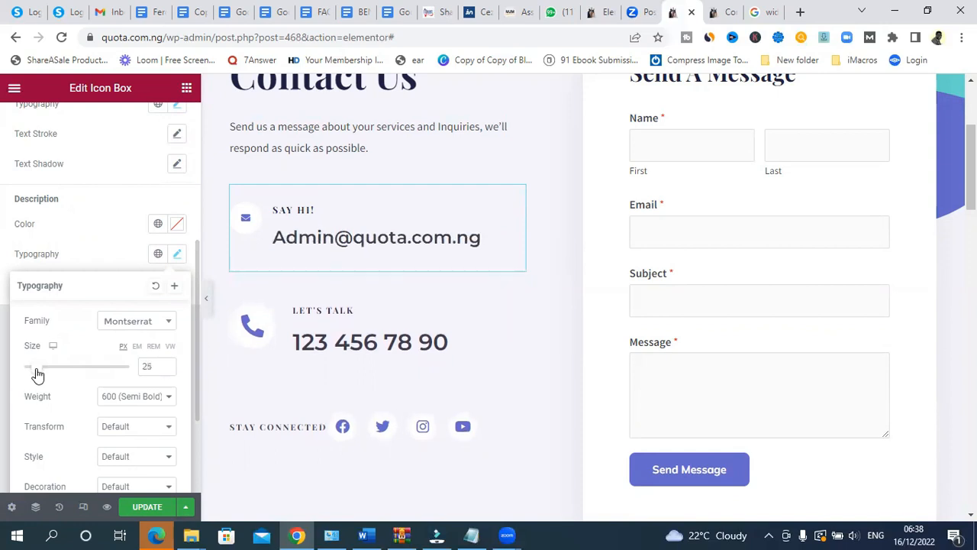
left_click(433, 354)
left_click_drag(483, 353, 278, 346)
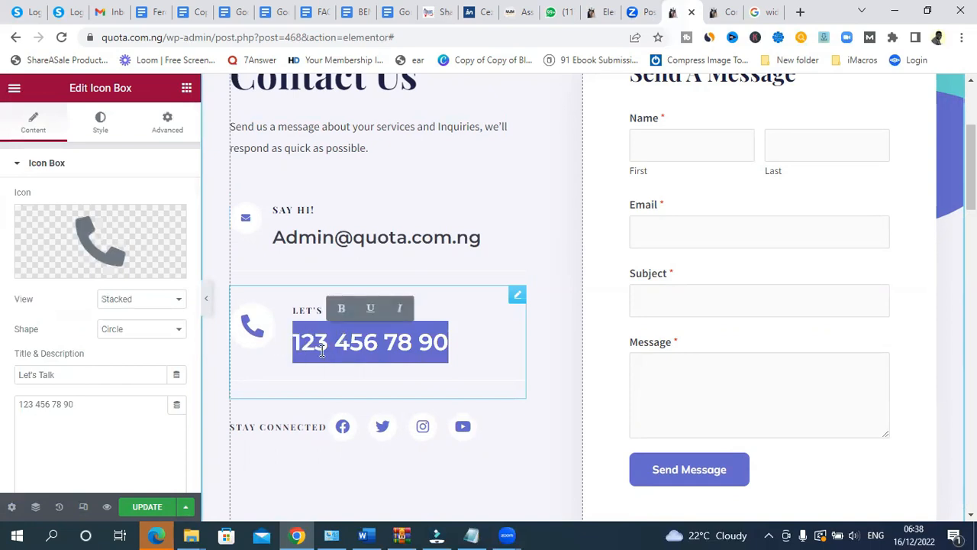
- Replace the Let's Talk placeholder phone number with the site's phone number
left_click(451, 336)
left_click_drag(453, 337, 288, 348)
key("BackSpace")
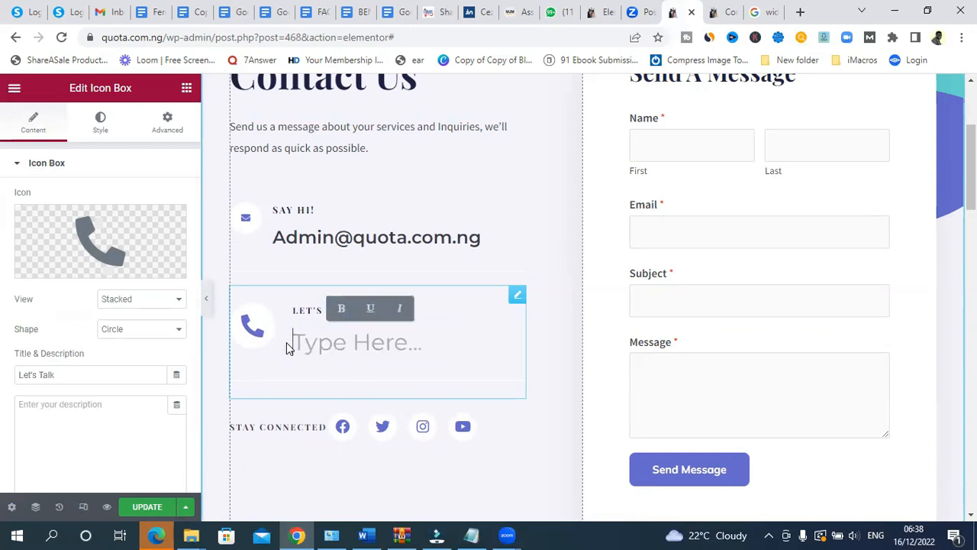
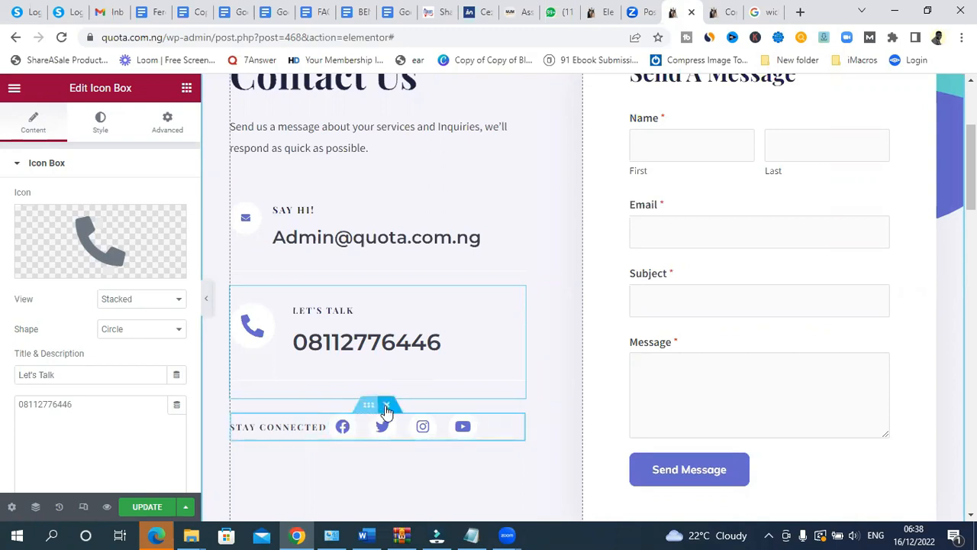
- Delete the Stay Connected social icons row from the contact section
left_click(387, 405)
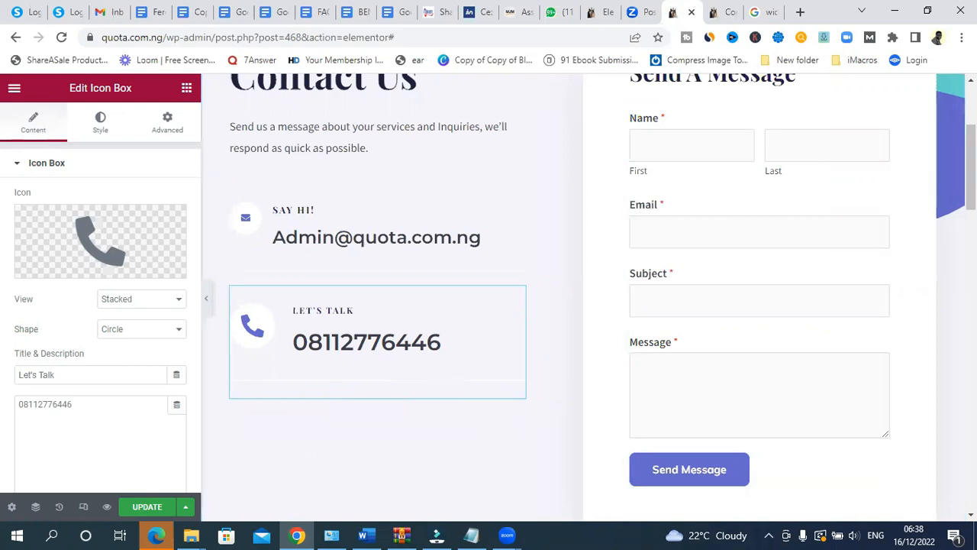
scroll(588, 297, "up", 3)
scroll(588, 298, "down", 10)
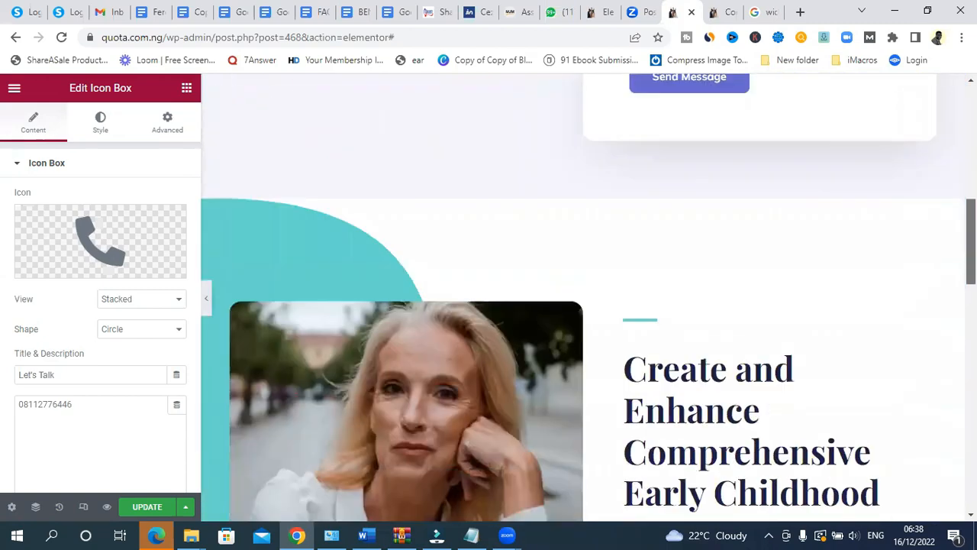
scroll(588, 298, "up", 7)
scroll(244, 366, "up", 3)
scroll(355, 457, "down", 1)
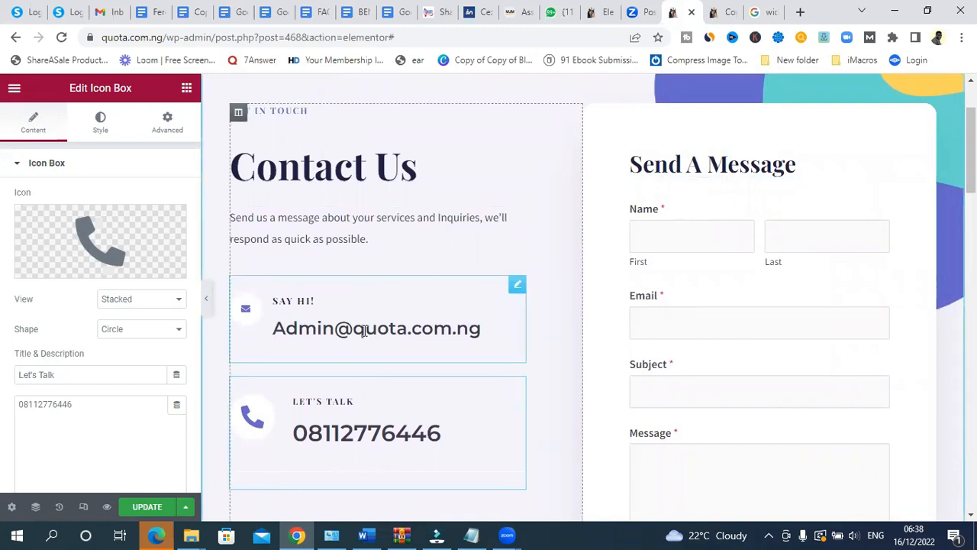
- Raise the Say Hi! e-mail description text size from 25 to 26 and save the Contact page
left_click(364, 330)
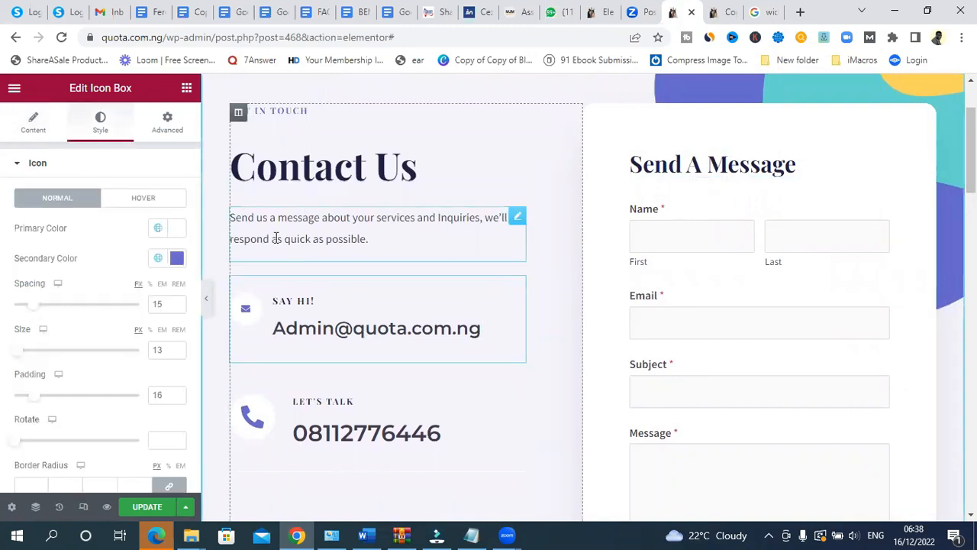
left_click(31, 127)
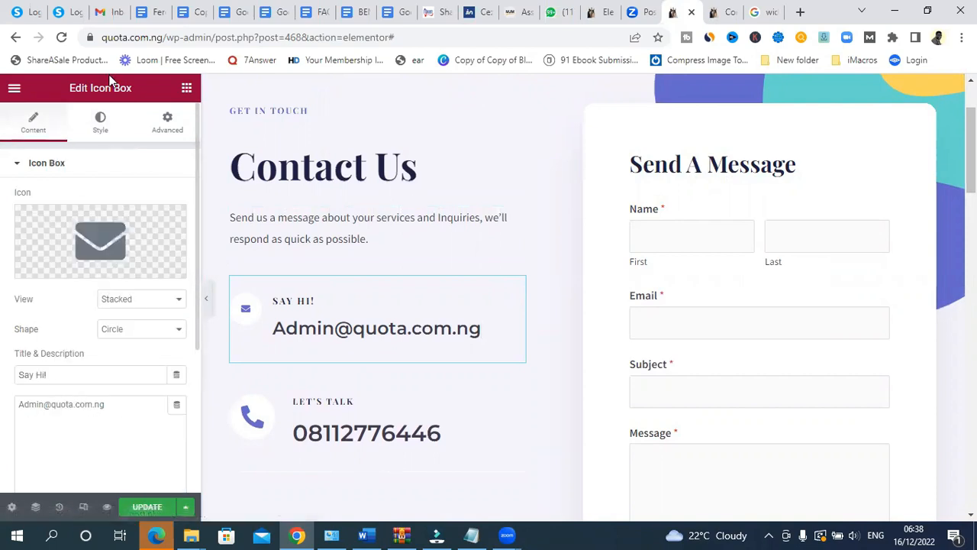
left_click(100, 131)
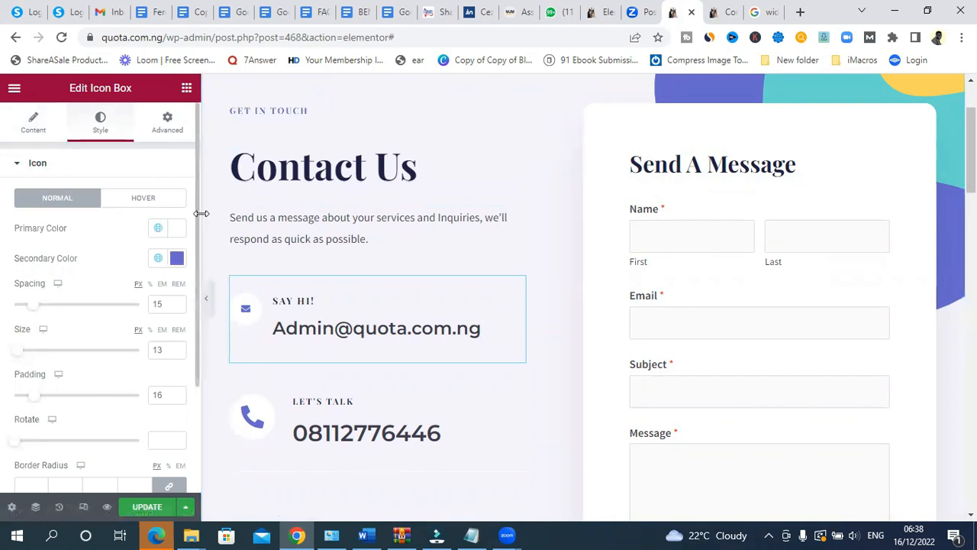
left_click_drag(196, 206, 198, 312)
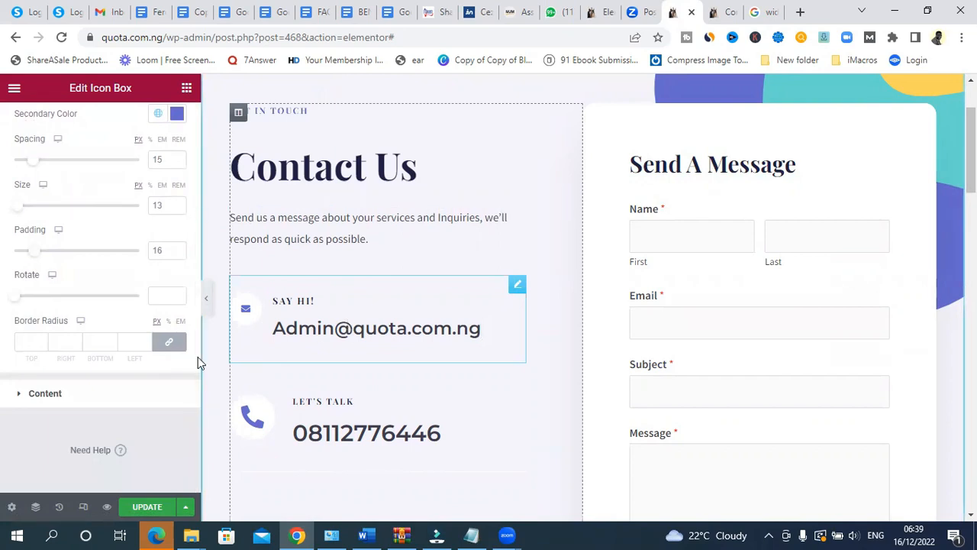
left_click(22, 399)
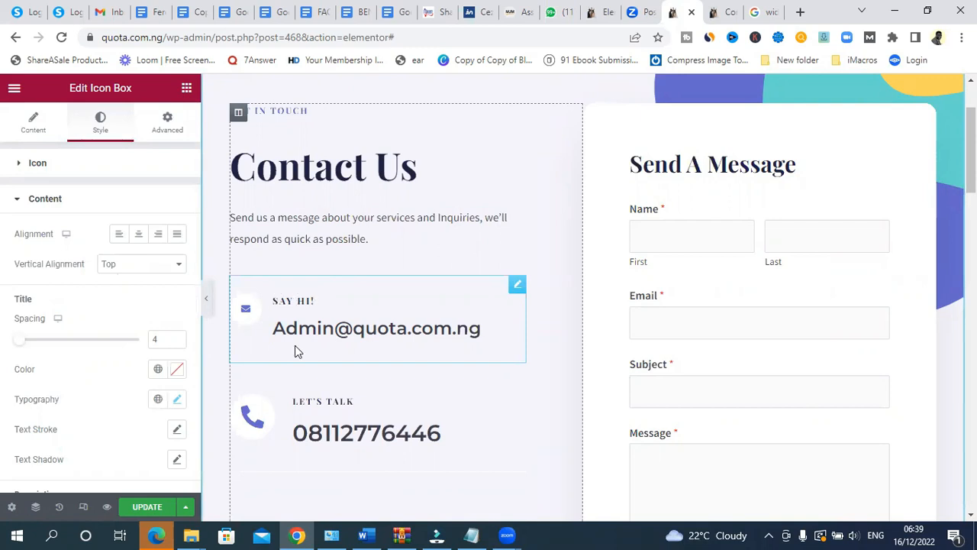
left_click_drag(196, 301, 191, 439)
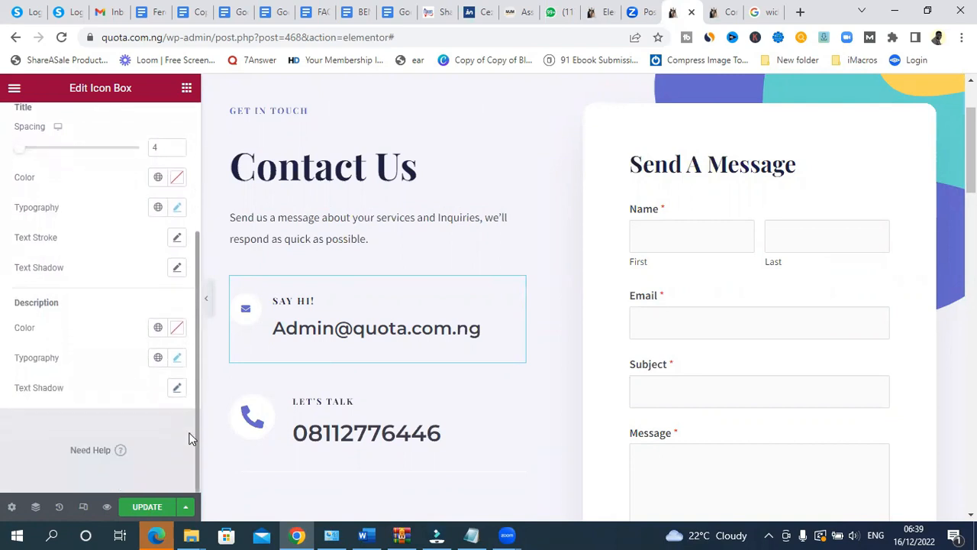
left_click(174, 359)
left_click_drag(33, 475, 34, 476)
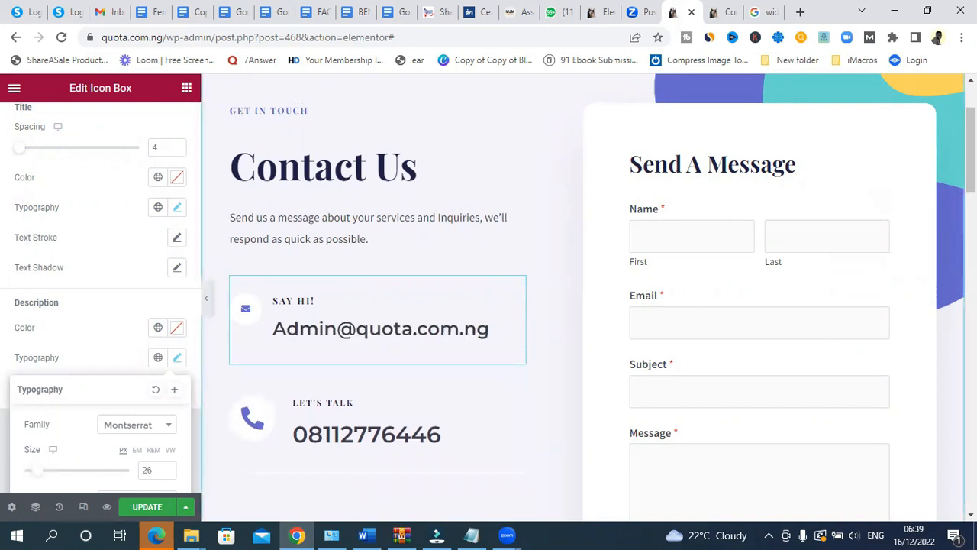
scroll(367, 473, "down", 6)
scroll(367, 472, "up", 4)
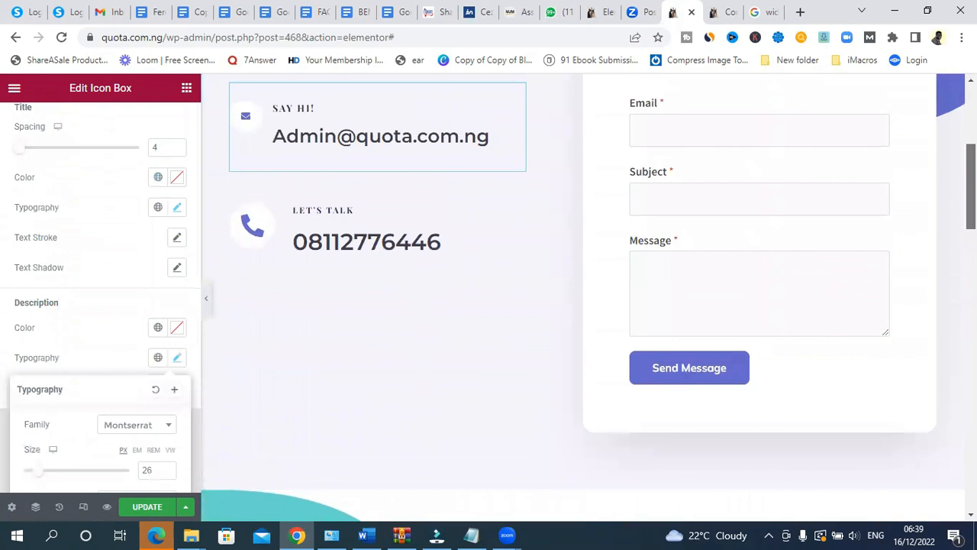
scroll(368, 473, "down", 1)
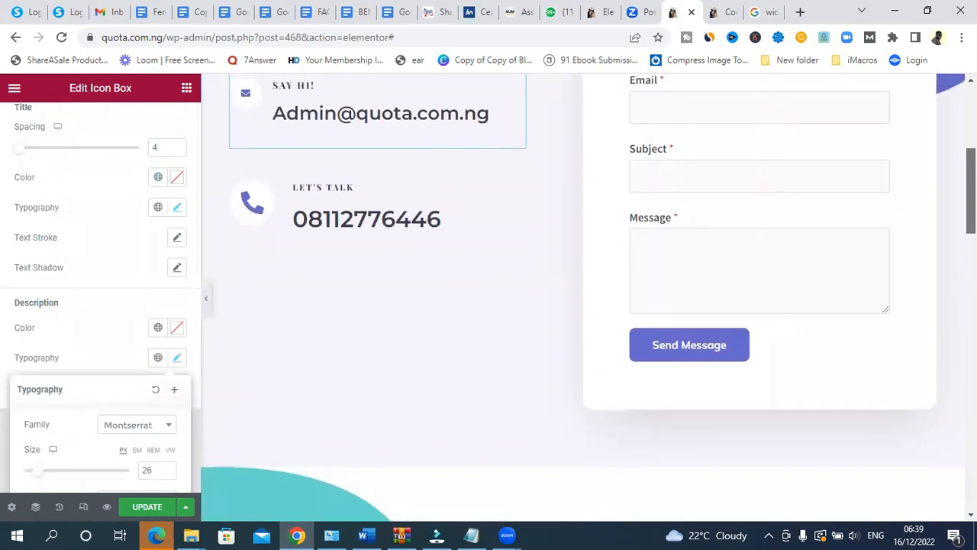
left_click(124, 502)
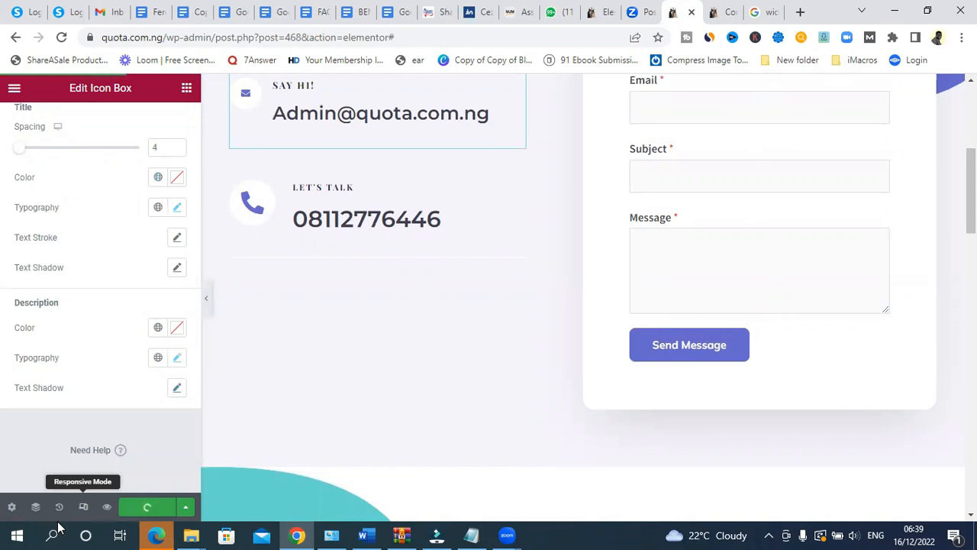
left_click(83, 507)
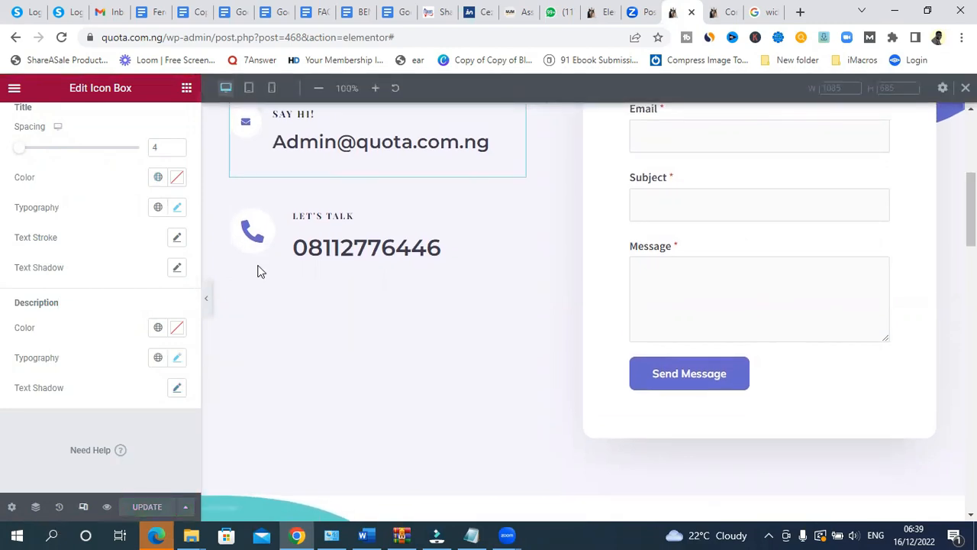
left_click(271, 88)
scroll(696, 212, "up", 5)
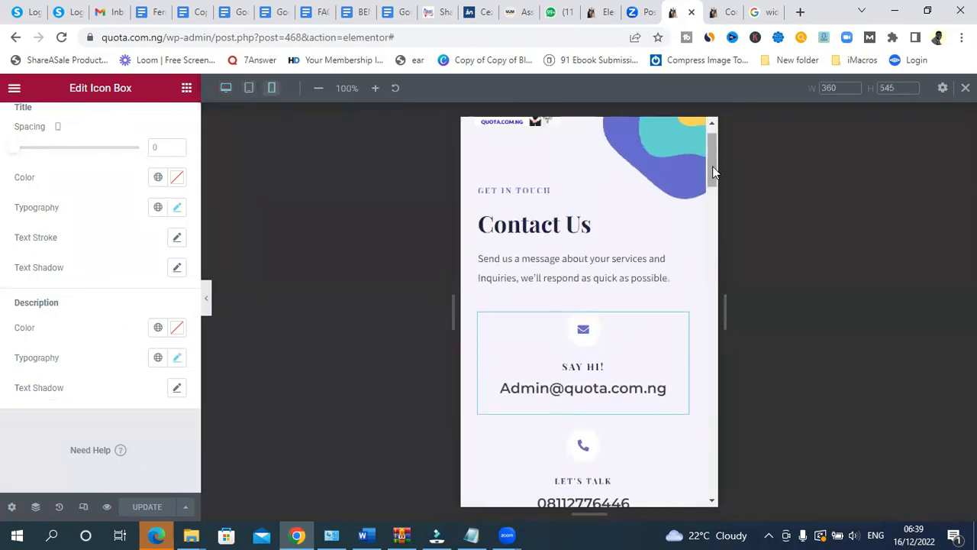
left_click_drag(714, 156, 754, 283)
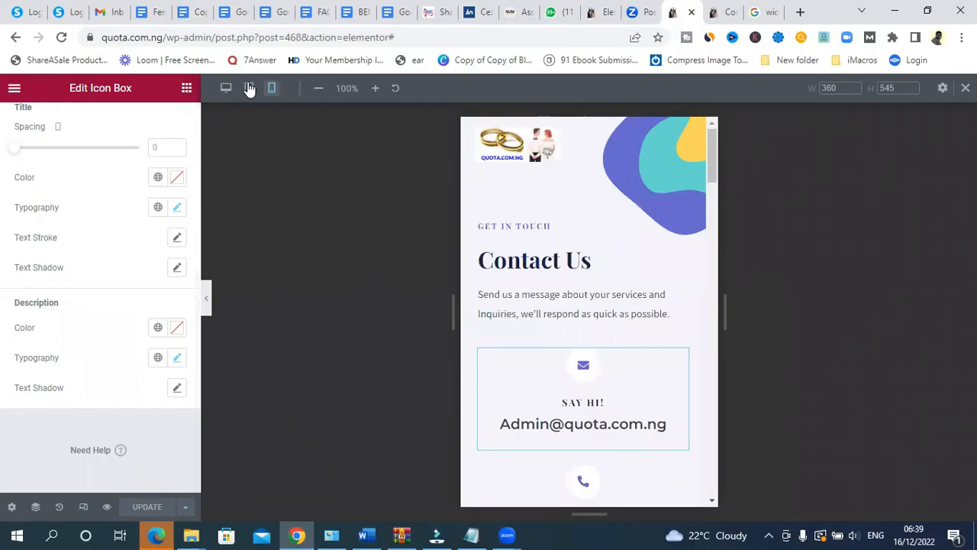
left_click(248, 89)
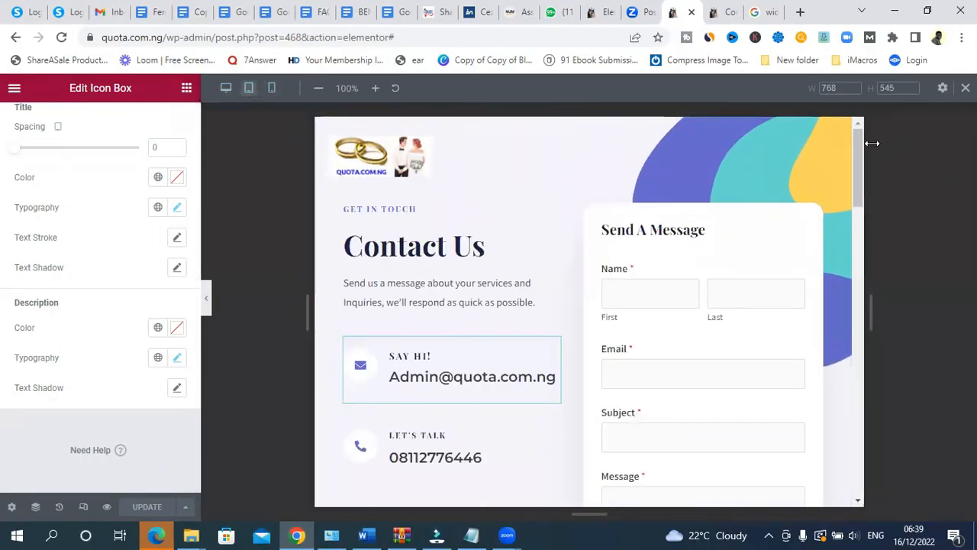
left_click(76, 500)
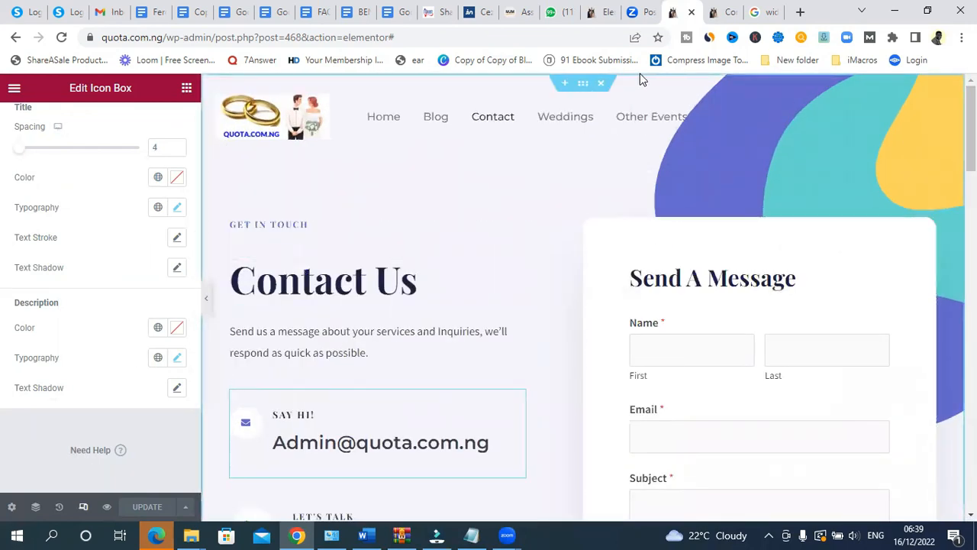
- Reload the live Contact page in the other tab, then go to the Quota homepage
left_click(724, 14)
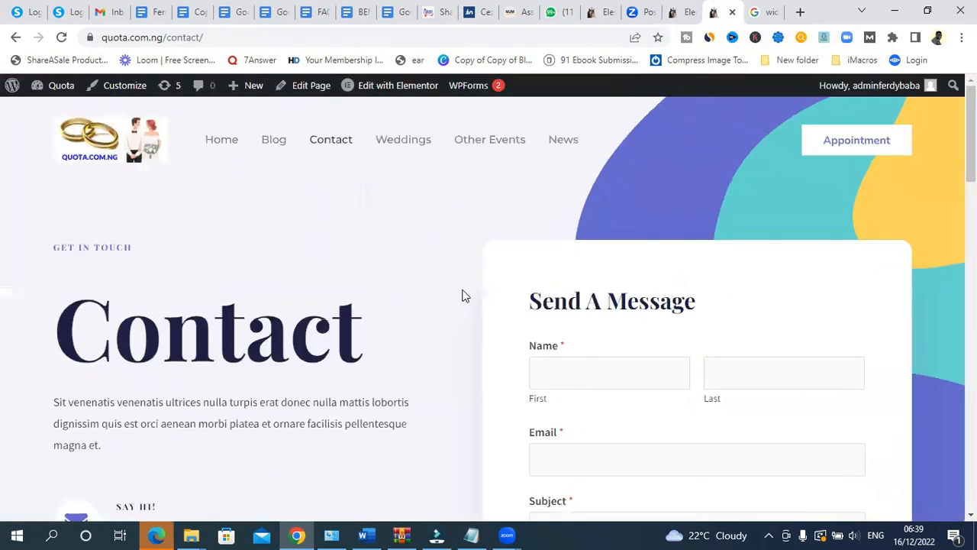
left_click(338, 145)
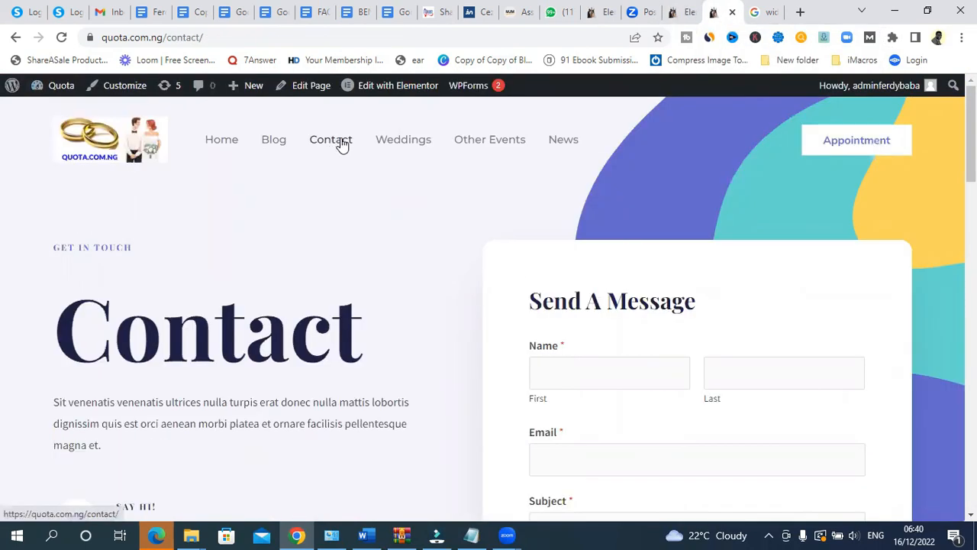
mouse_move(390, 87)
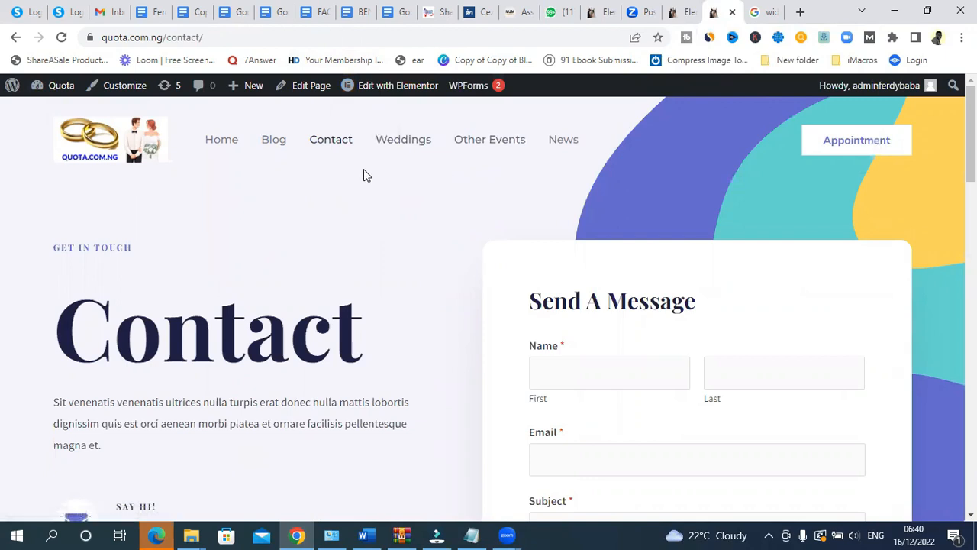
left_click(222, 141)
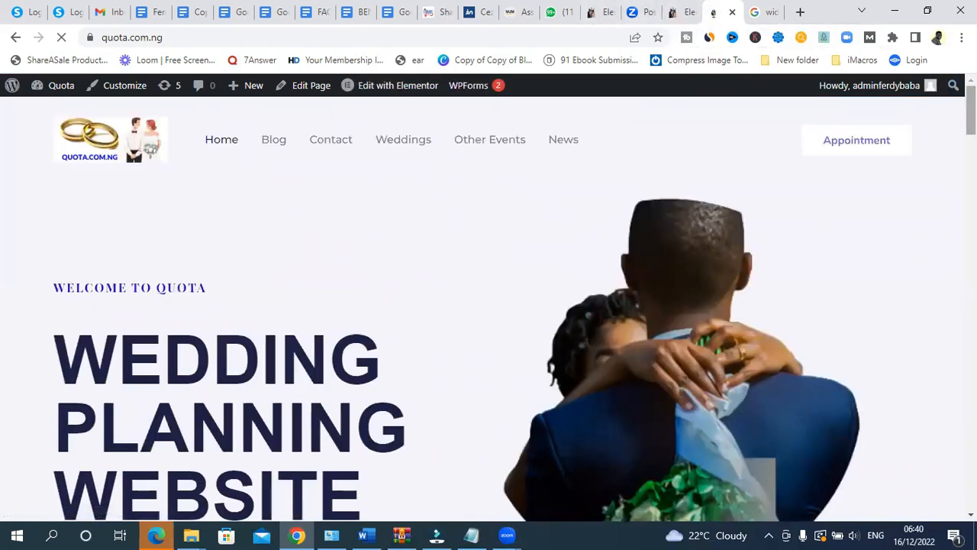
- Test the homepage hero's Contact Us button to see where it links
scroll(483, 306, "down", 4)
scroll(482, 305, "up", 4)
scroll(483, 305, "down", 2)
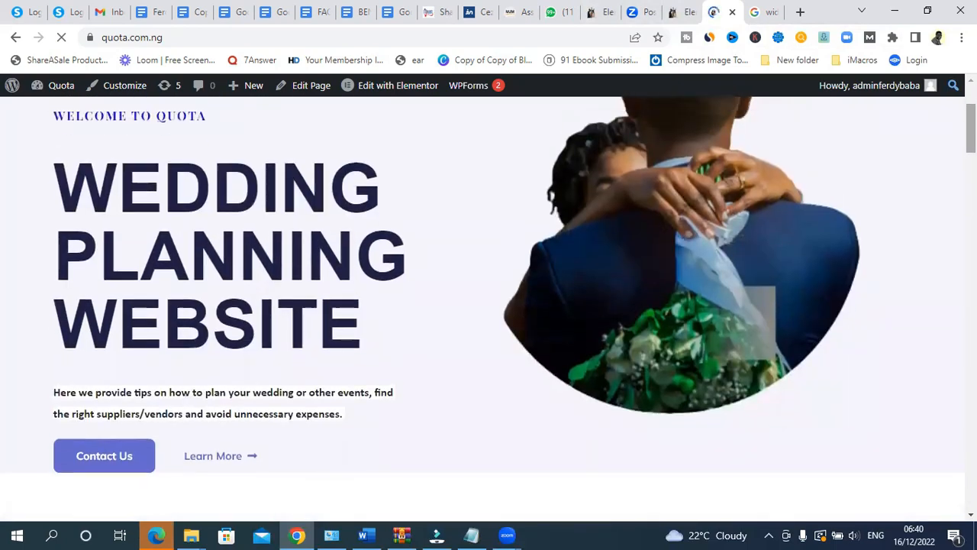
scroll(483, 306, "up", 2)
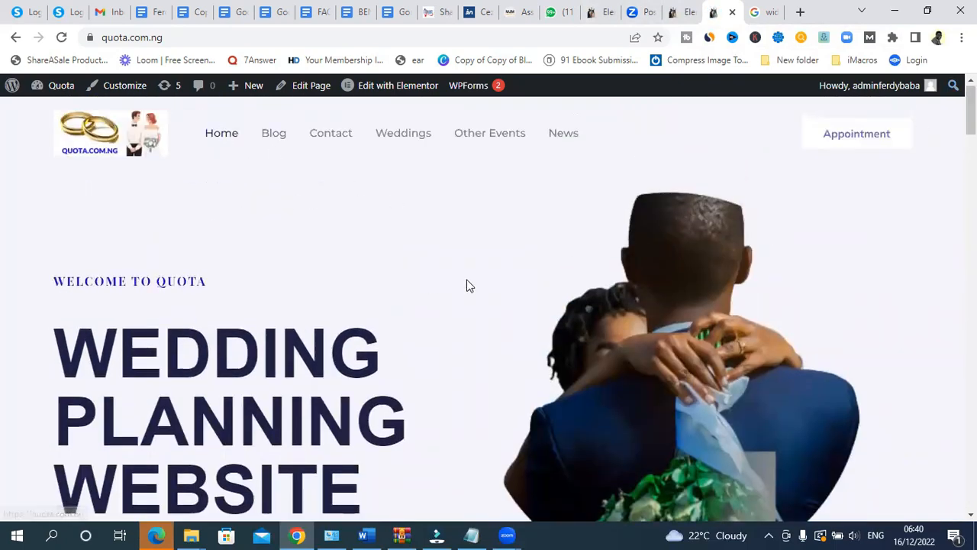
scroll(466, 283, "down", 1)
scroll(488, 305, "down", 13)
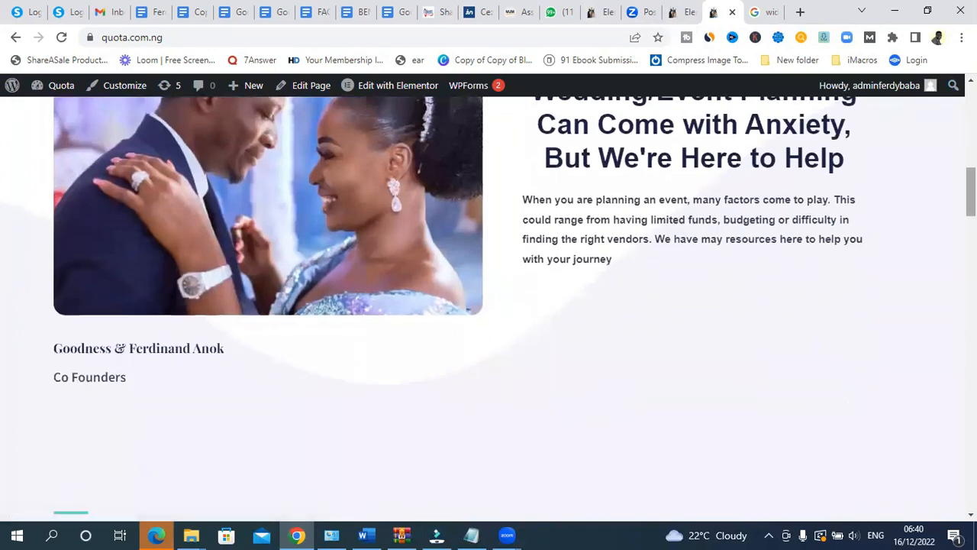
scroll(488, 305, "up", 1)
scroll(49, 359, "up", 12)
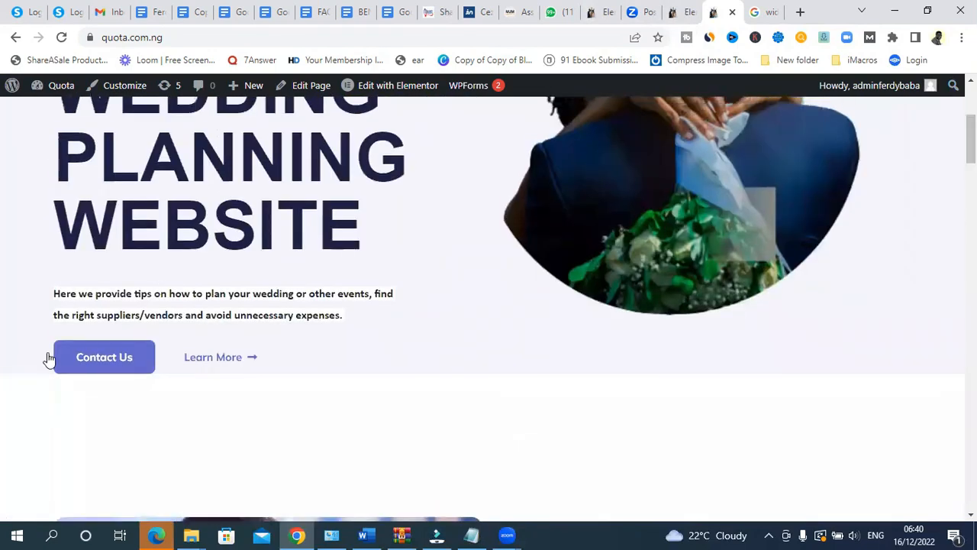
left_click(113, 356)
mouse_move(970, 115)
left_mouse_down()
mouse_move(971, 136)
mouse_move(971, 114)
left_mouse_up()
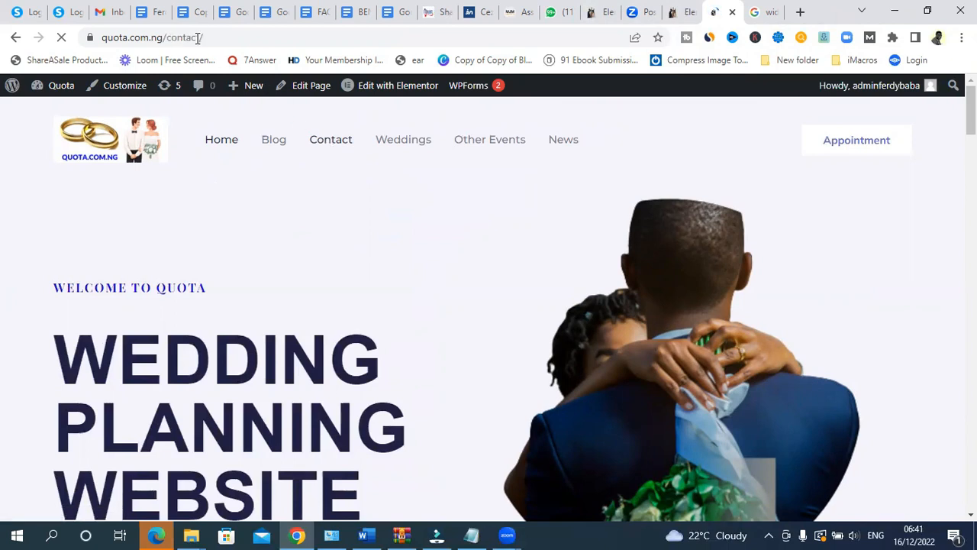
- Leave the Contact page and return to the Quota homepage via Home
left_click(206, 38)
left_click_drag(234, 38, 90, 26)
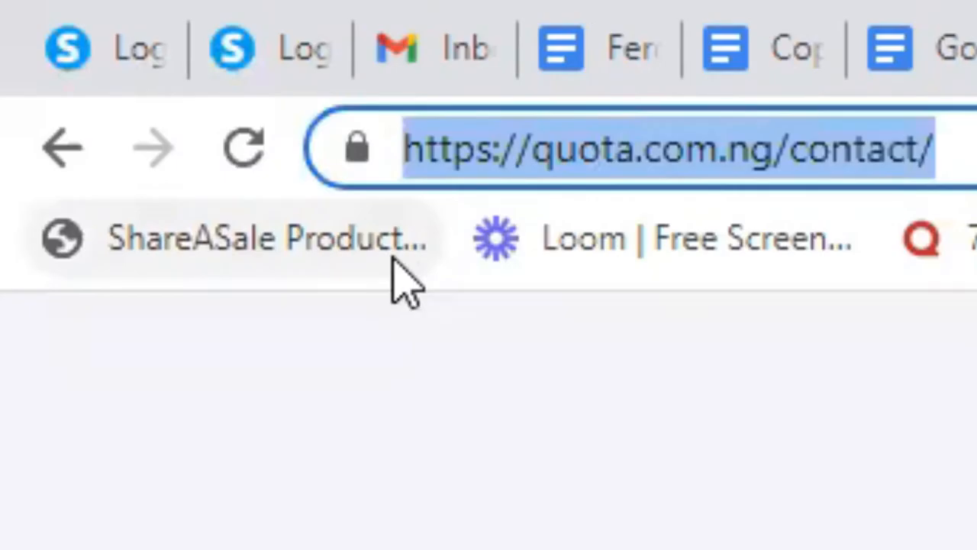
left_click(751, 205)
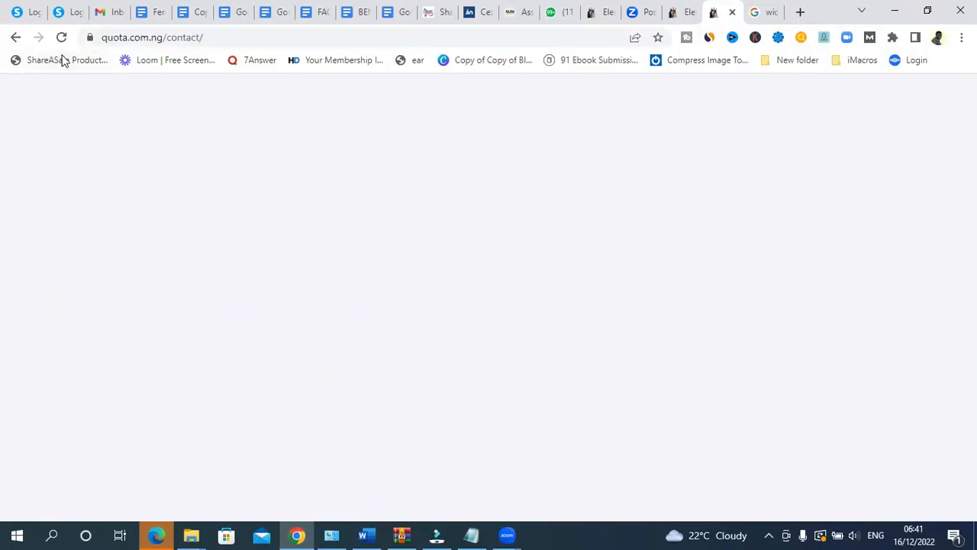
left_click(77, 38)
key("ctrl+c")
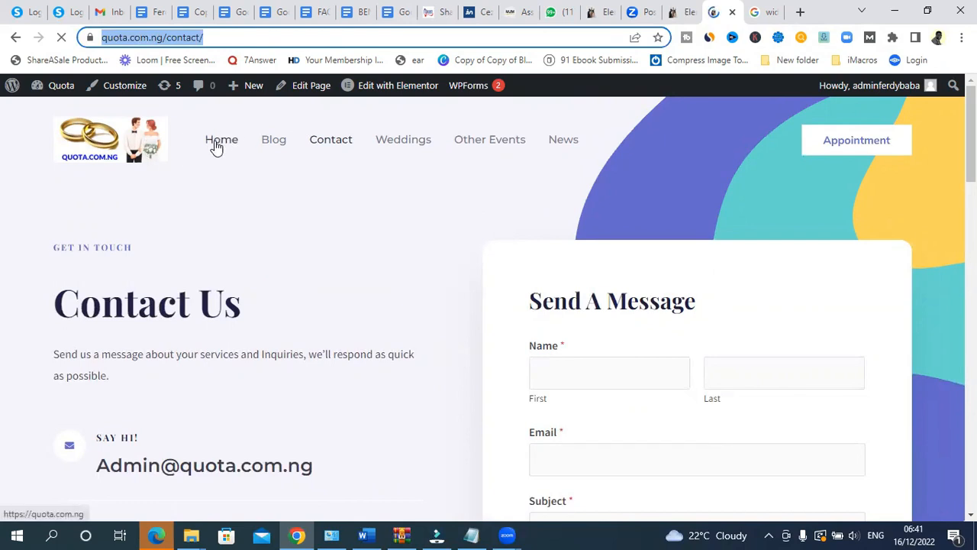
left_click(217, 143)
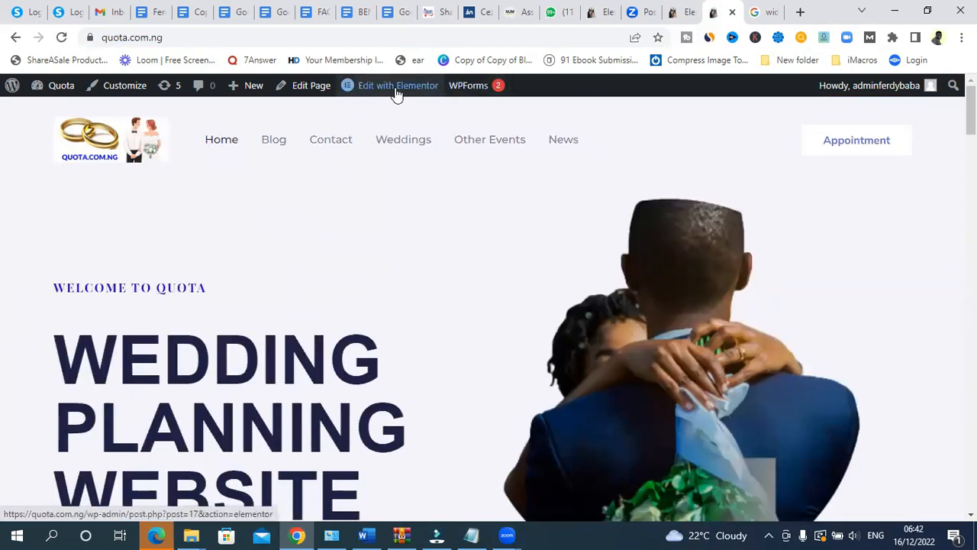
mouse_move(396, 92)
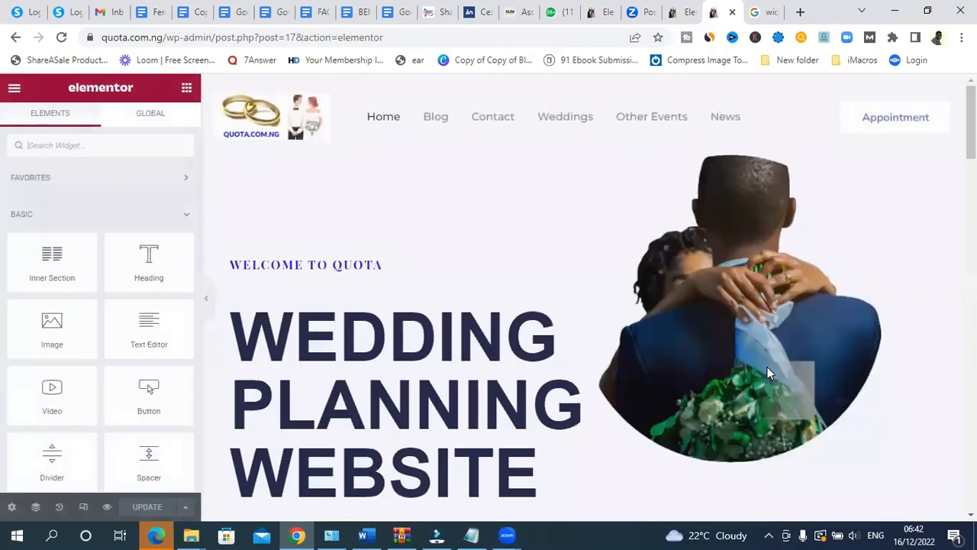
scroll(584, 298, "down", 4)
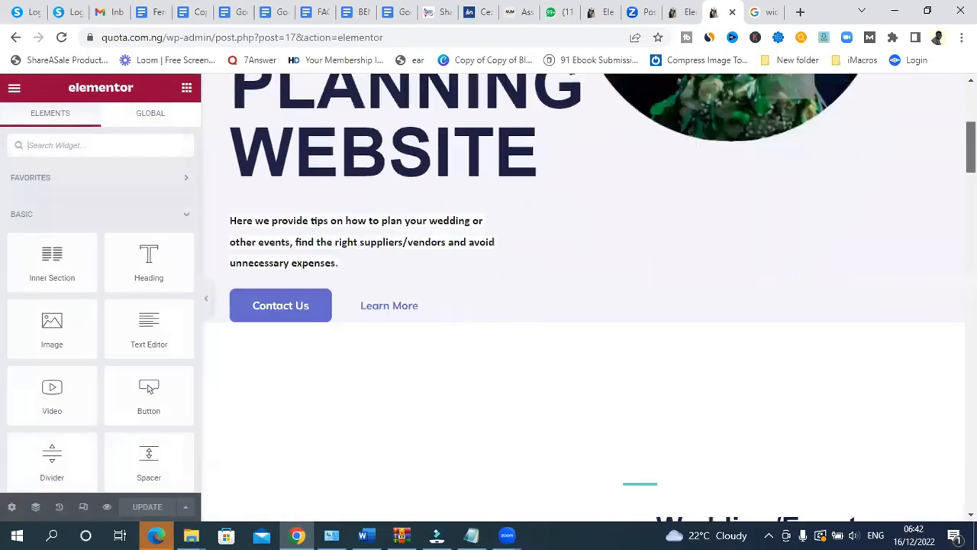
scroll(280, 344, "up", 4)
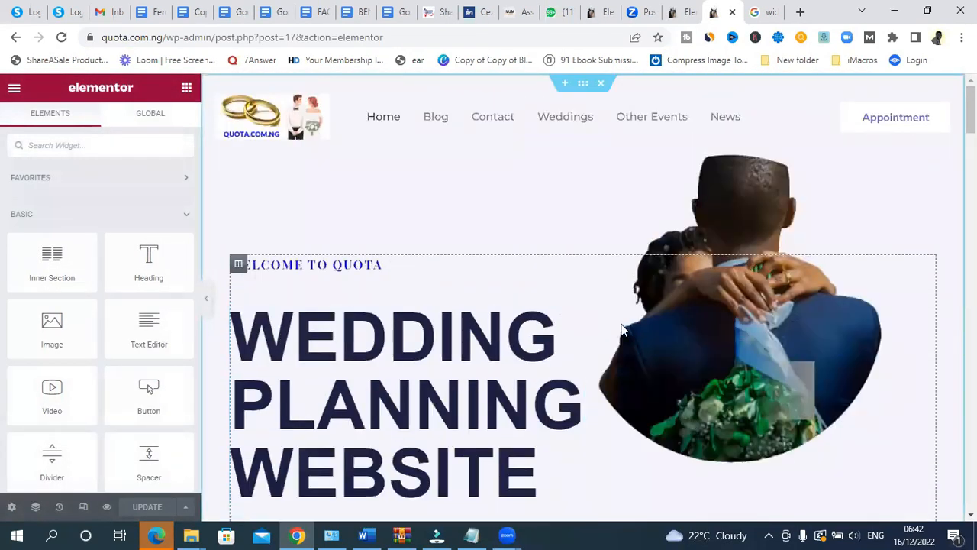
scroll(350, 293, "down", 4)
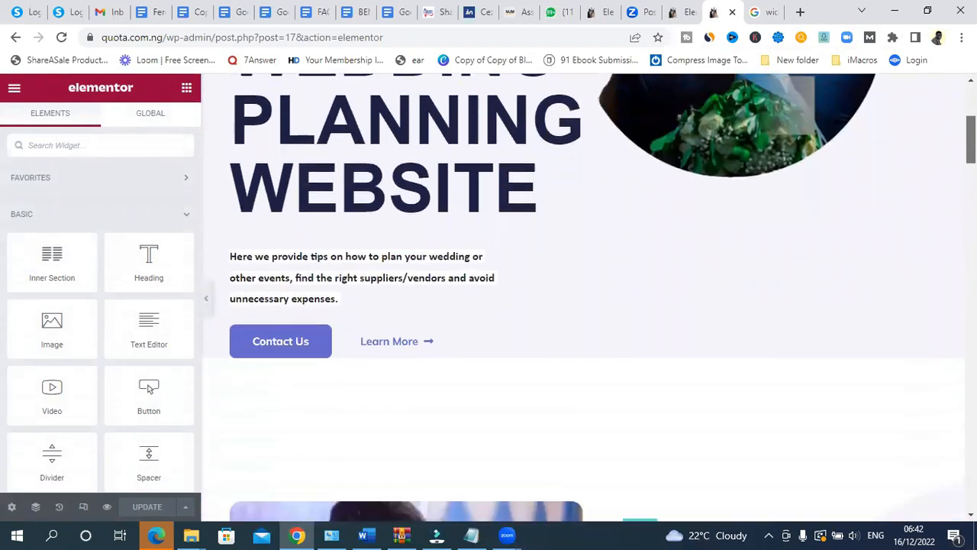
left_click(260, 307)
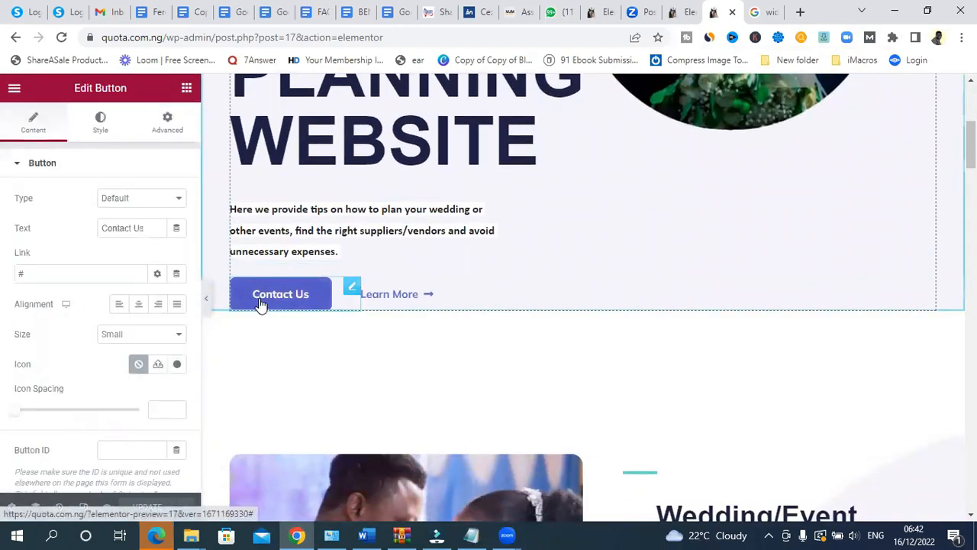
left_click(21, 275)
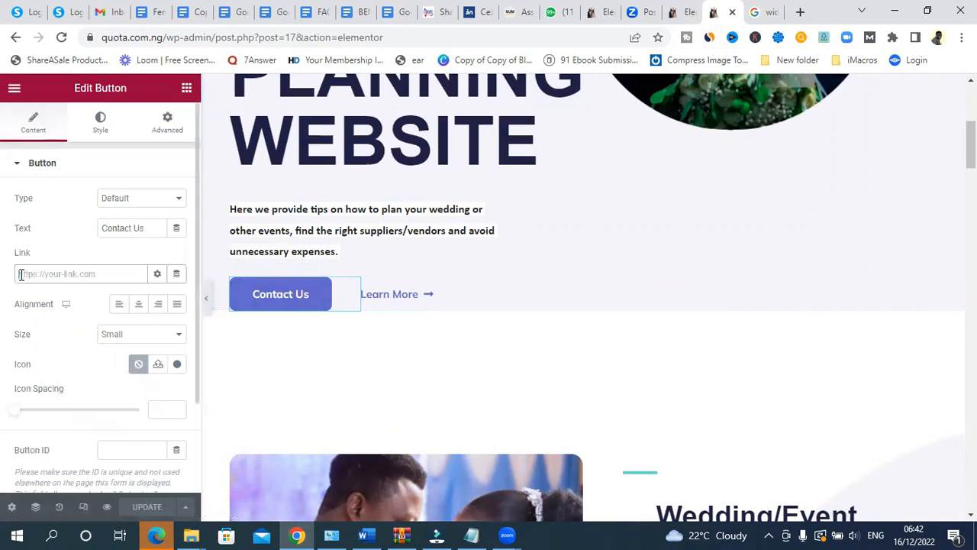
key("ctrl+v")
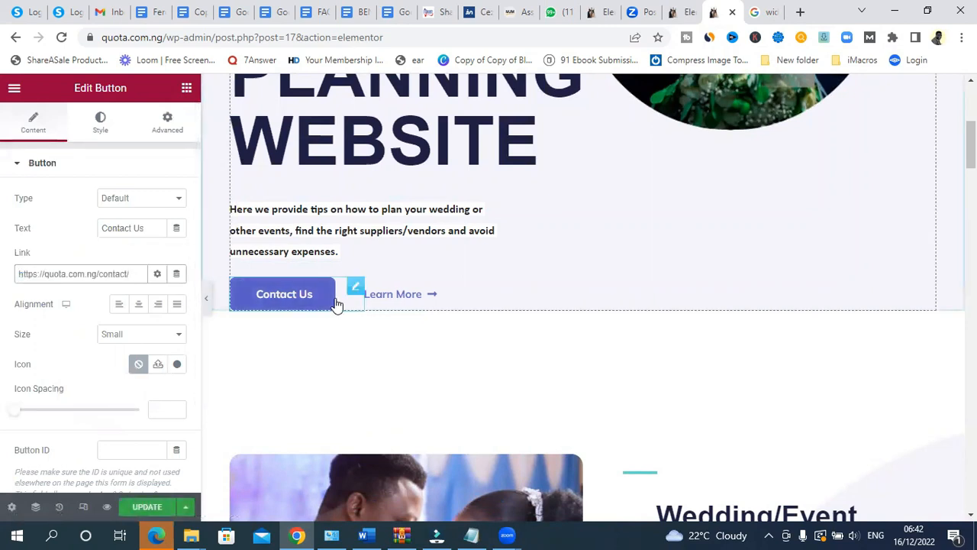
left_click(403, 298)
left_click_drag(34, 271, 13, 276)
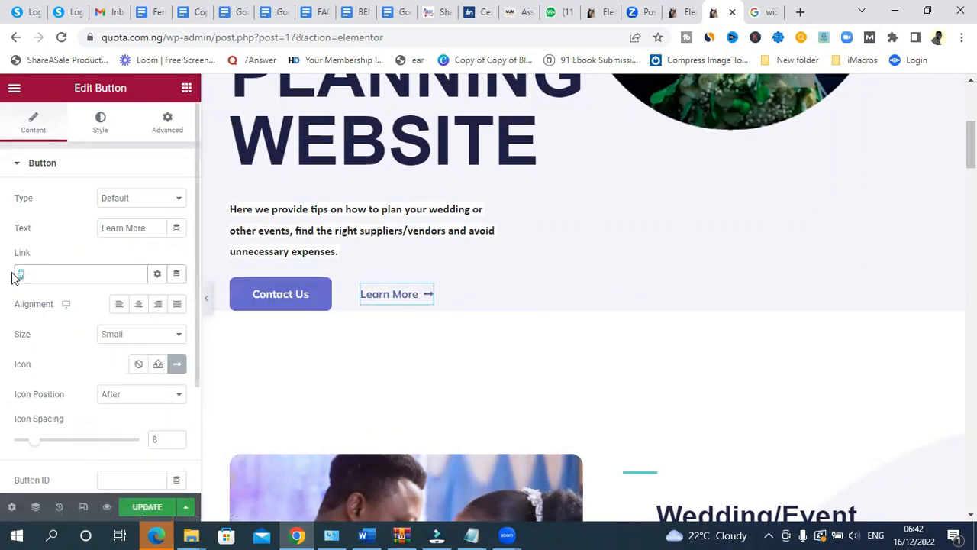
key("BackSpace")
key("ctrl+v")
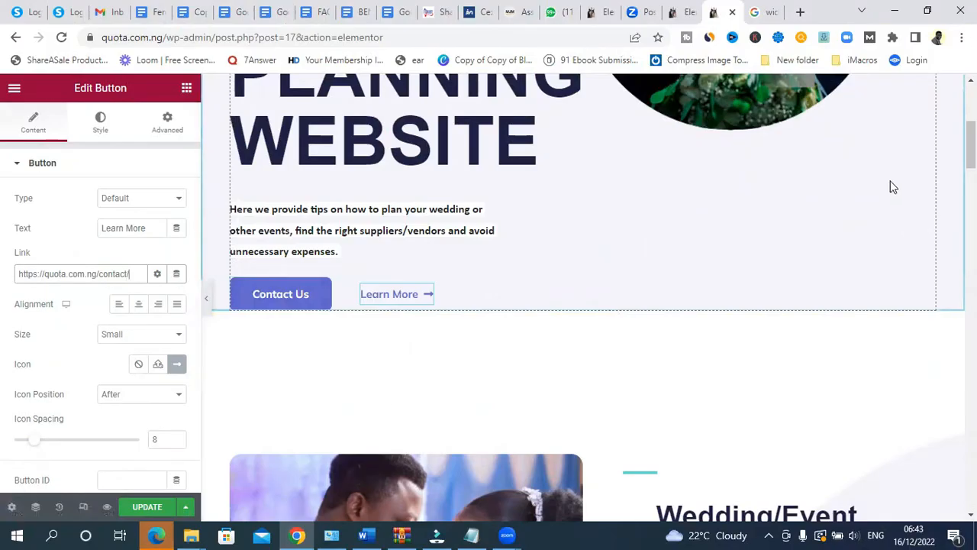
key("ctrl+s")
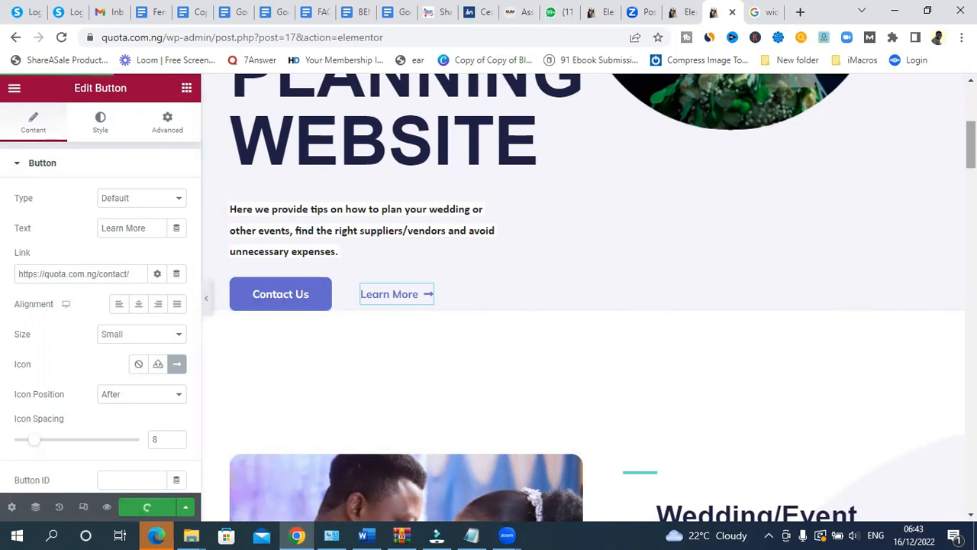
scroll(648, 164, "up", 5)
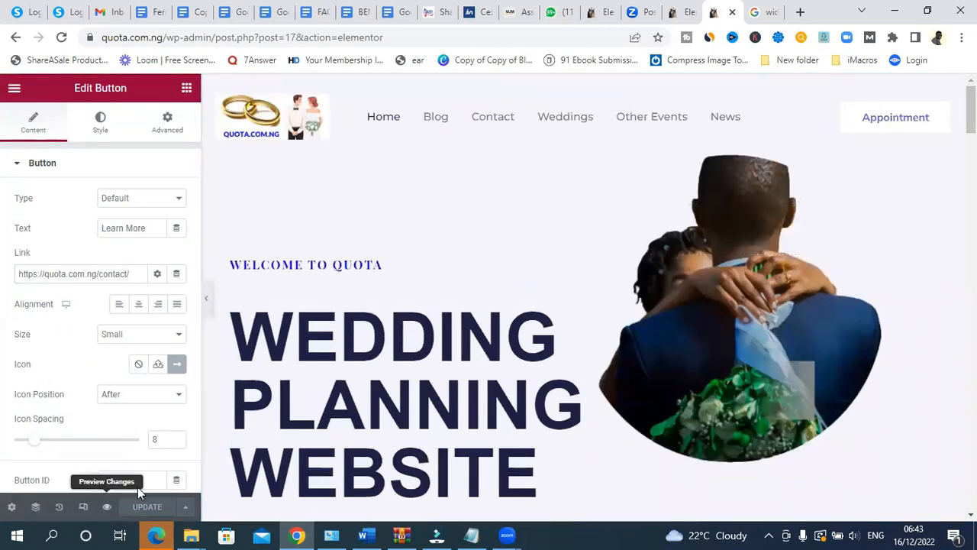
- Preview the homepage, confirm Contact Us opens the Contact page, then try View All Articles
left_click(107, 506)
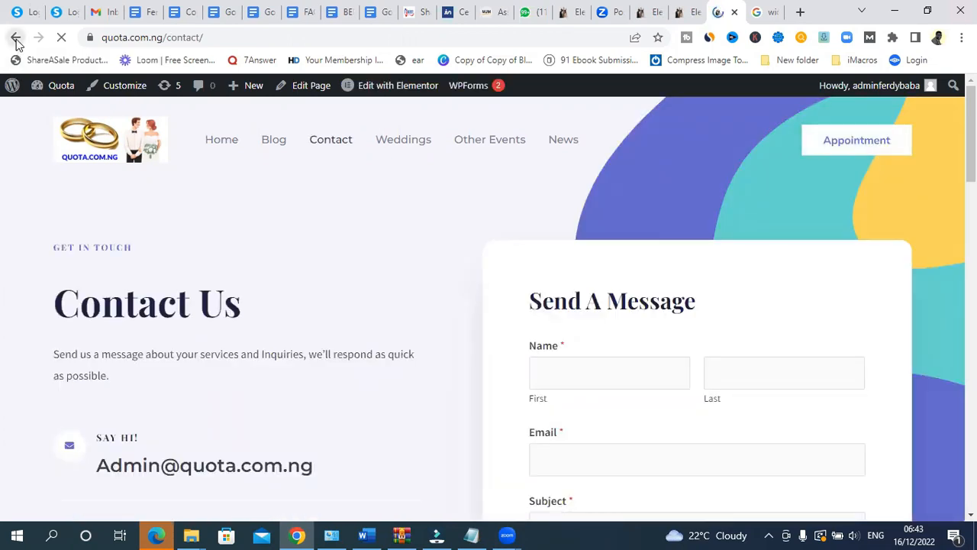
left_click(16, 38)
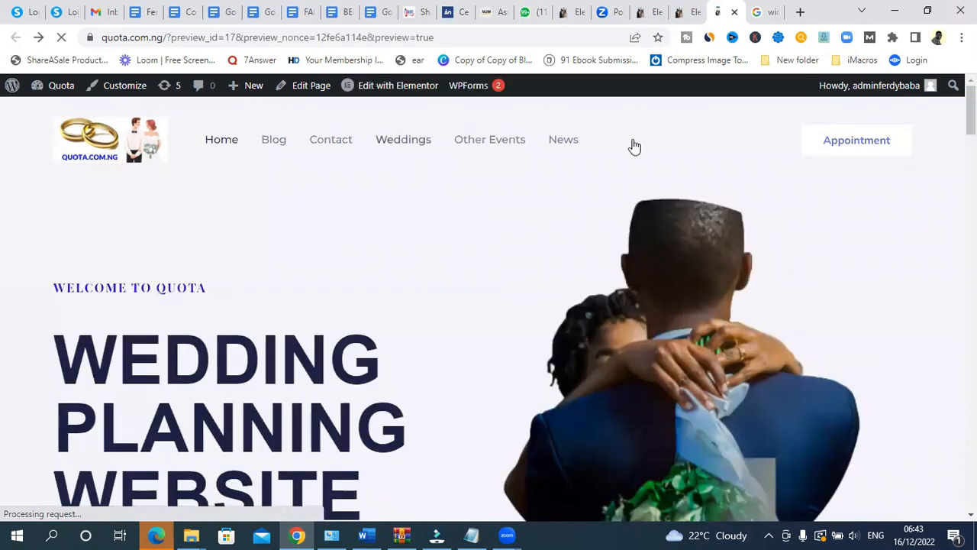
scroll(712, 205, "down", 3)
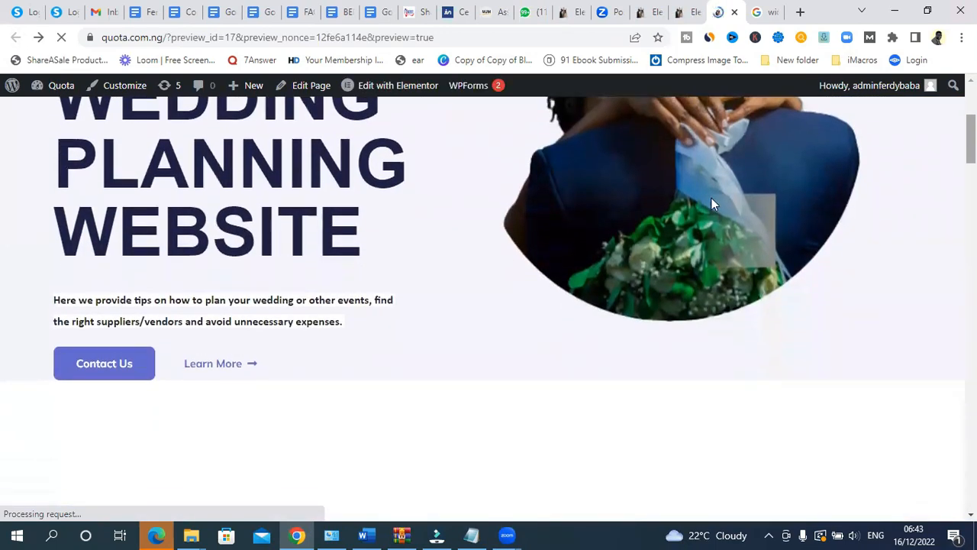
left_click(95, 372)
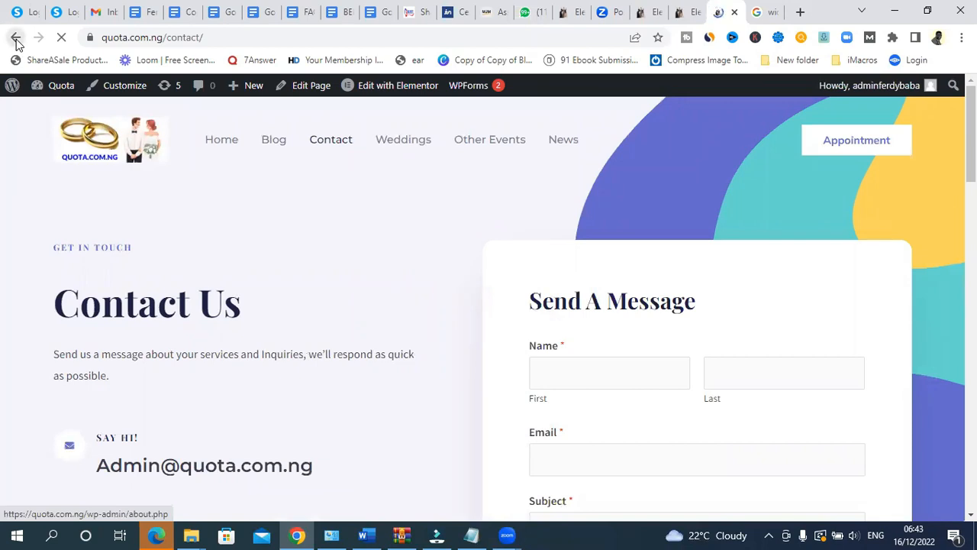
left_click(15, 38)
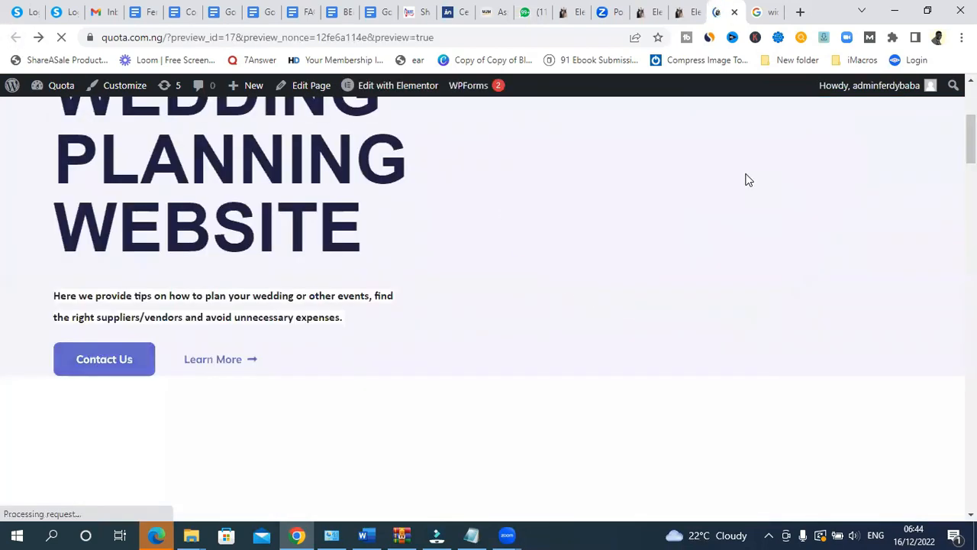
left_click_drag(971, 139, 972, 223)
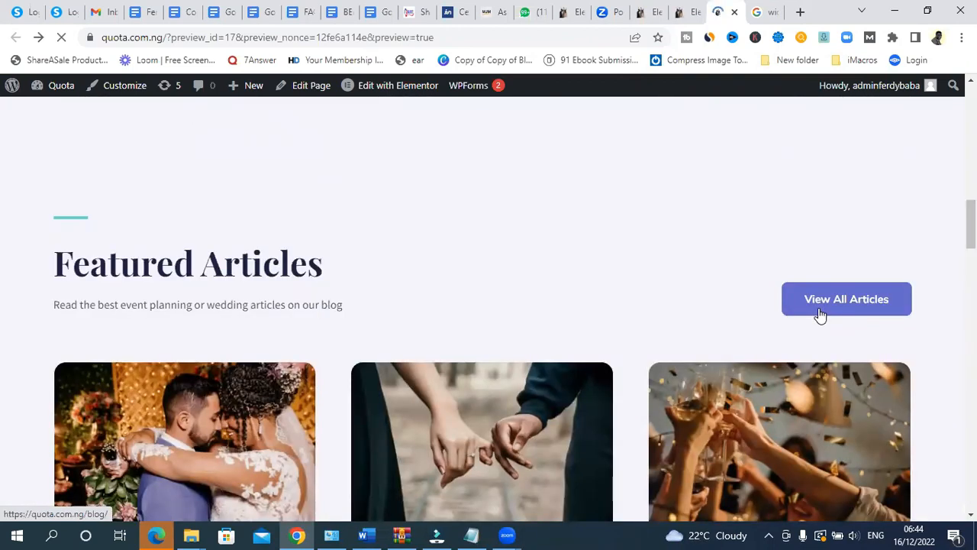
left_click(821, 316)
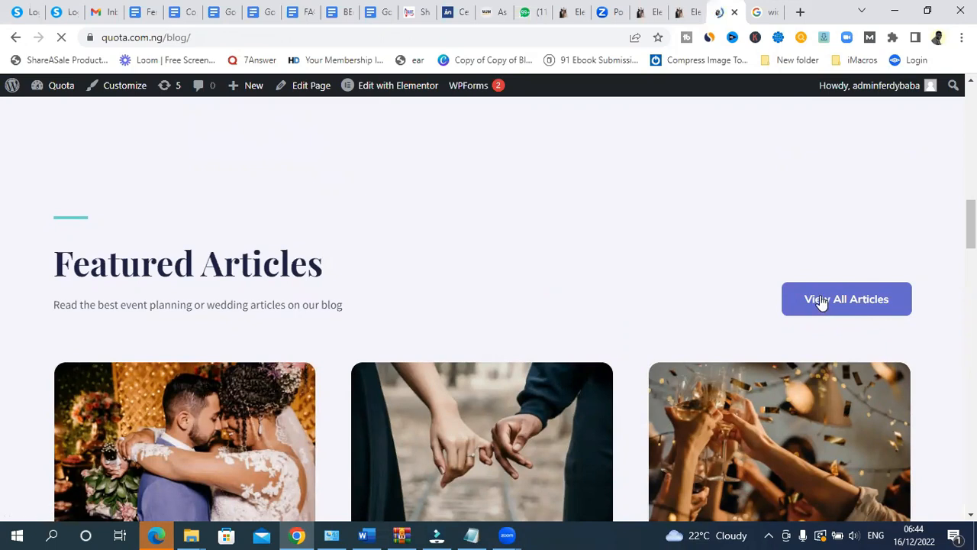